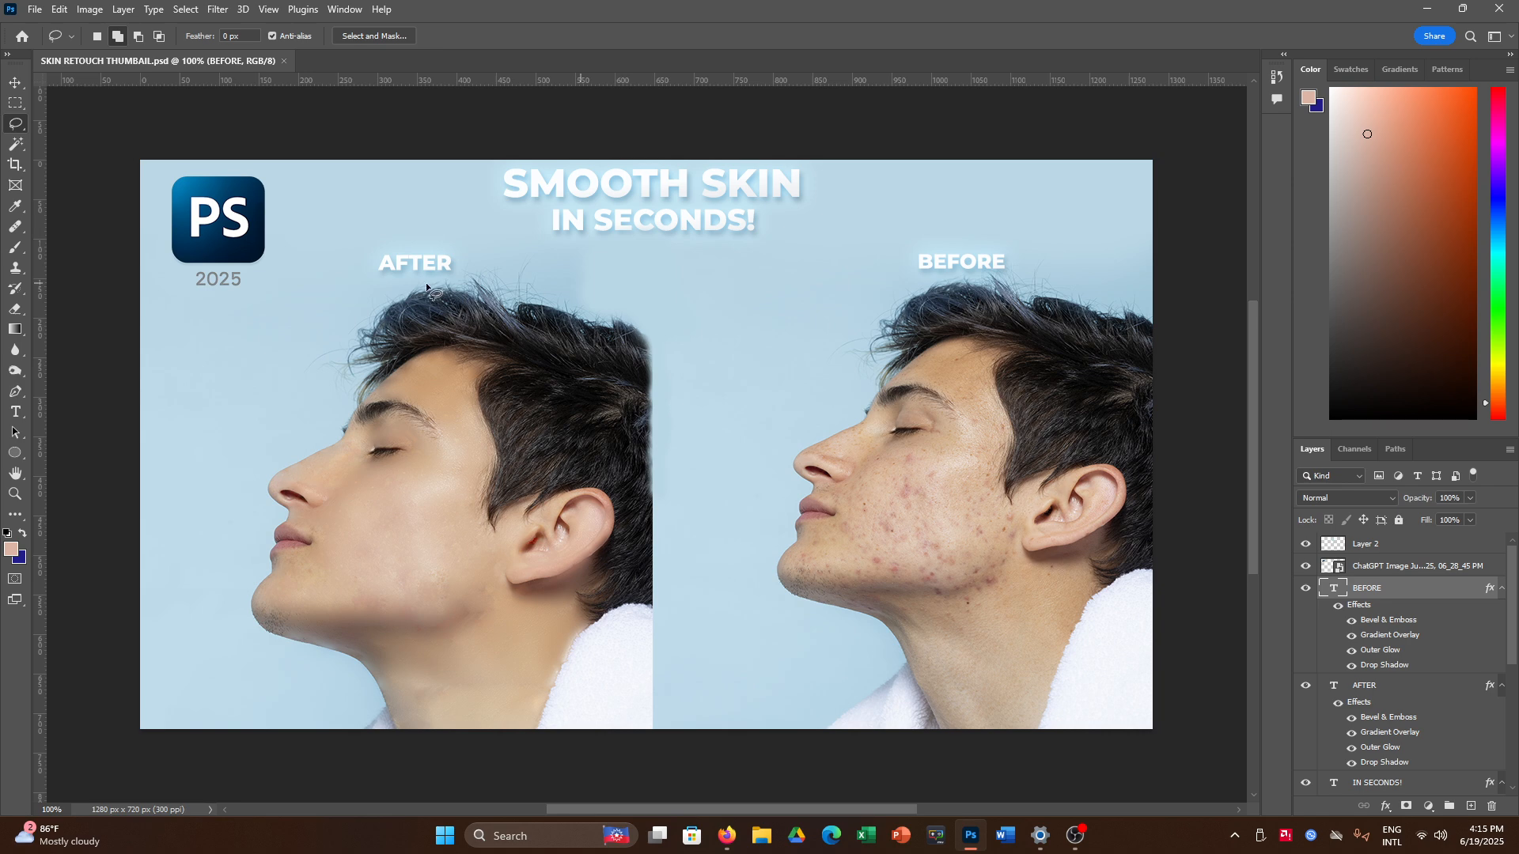
right_click(15, 148)
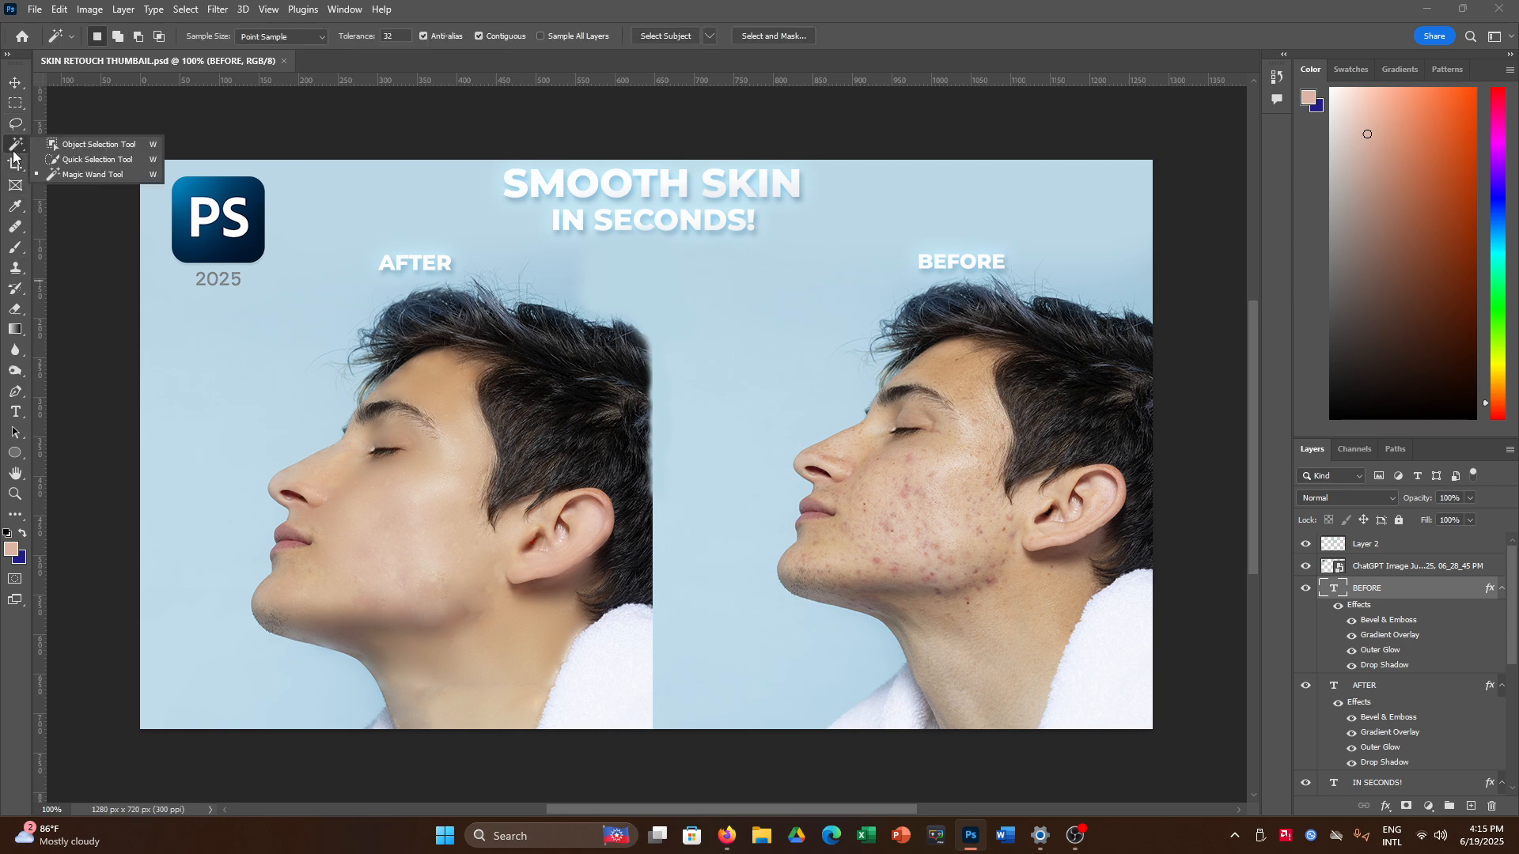
left_click(16, 185)
right_click(16, 164)
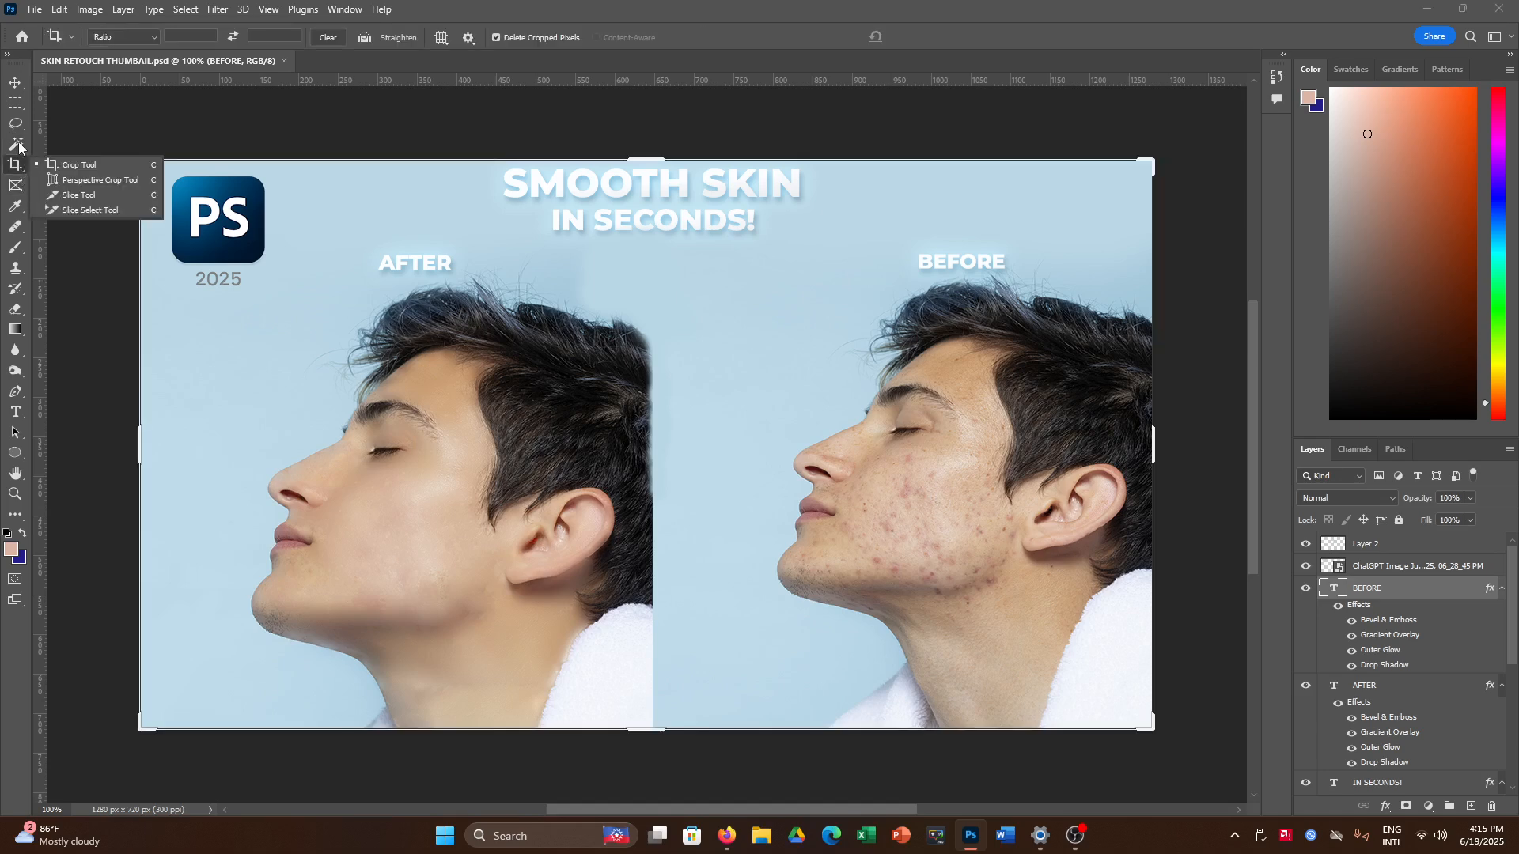
left_click(15, 205)
left_click(15, 225)
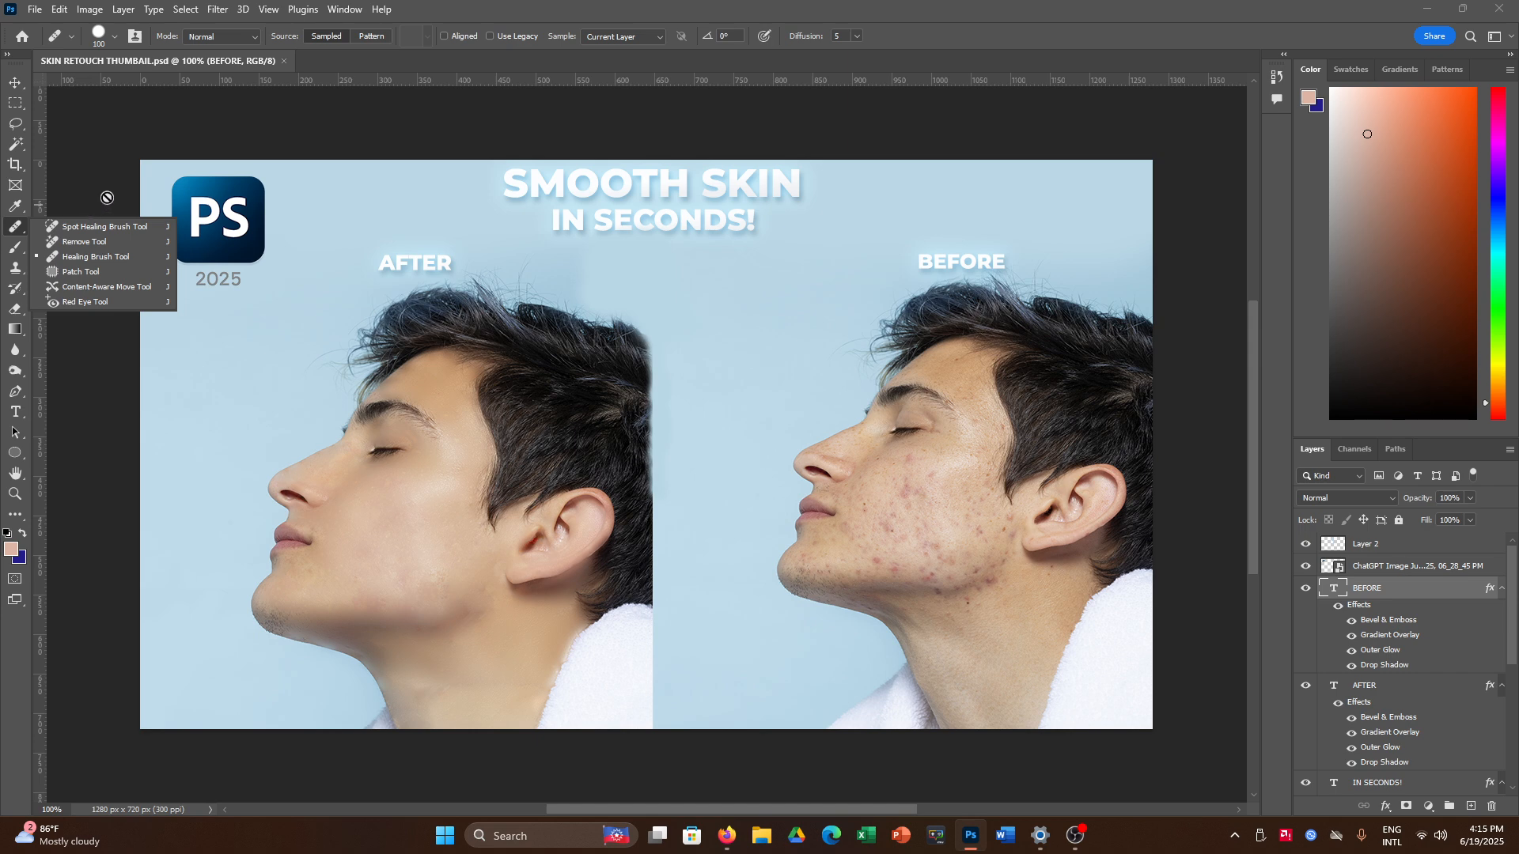
Switch to Firefox and examine the Fiverr photo-editing gig's description and list of picture-editing services
left_click(1428, 9)
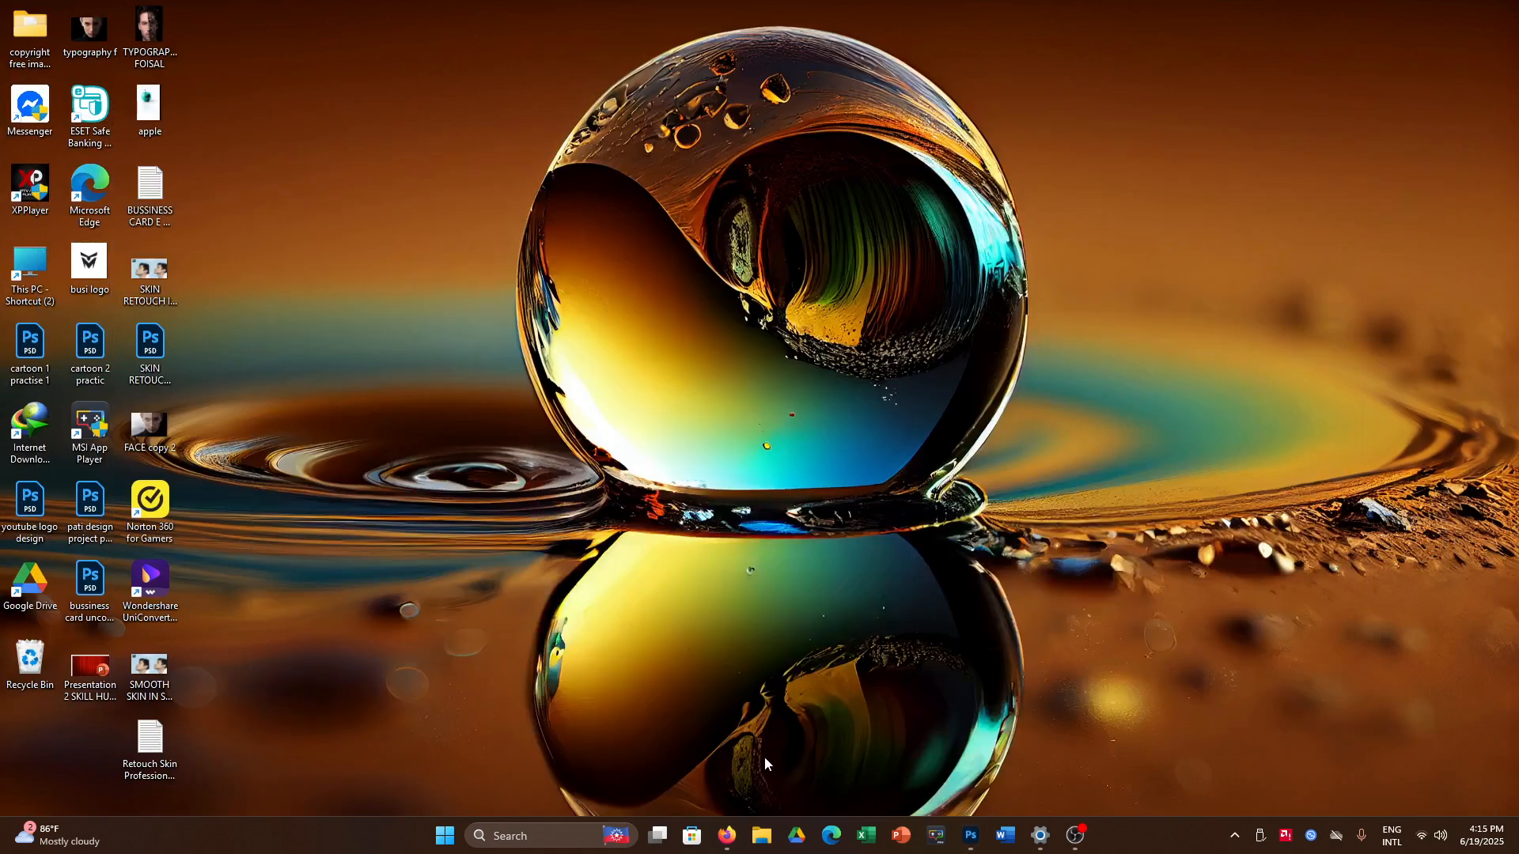
mouse_move(726, 834)
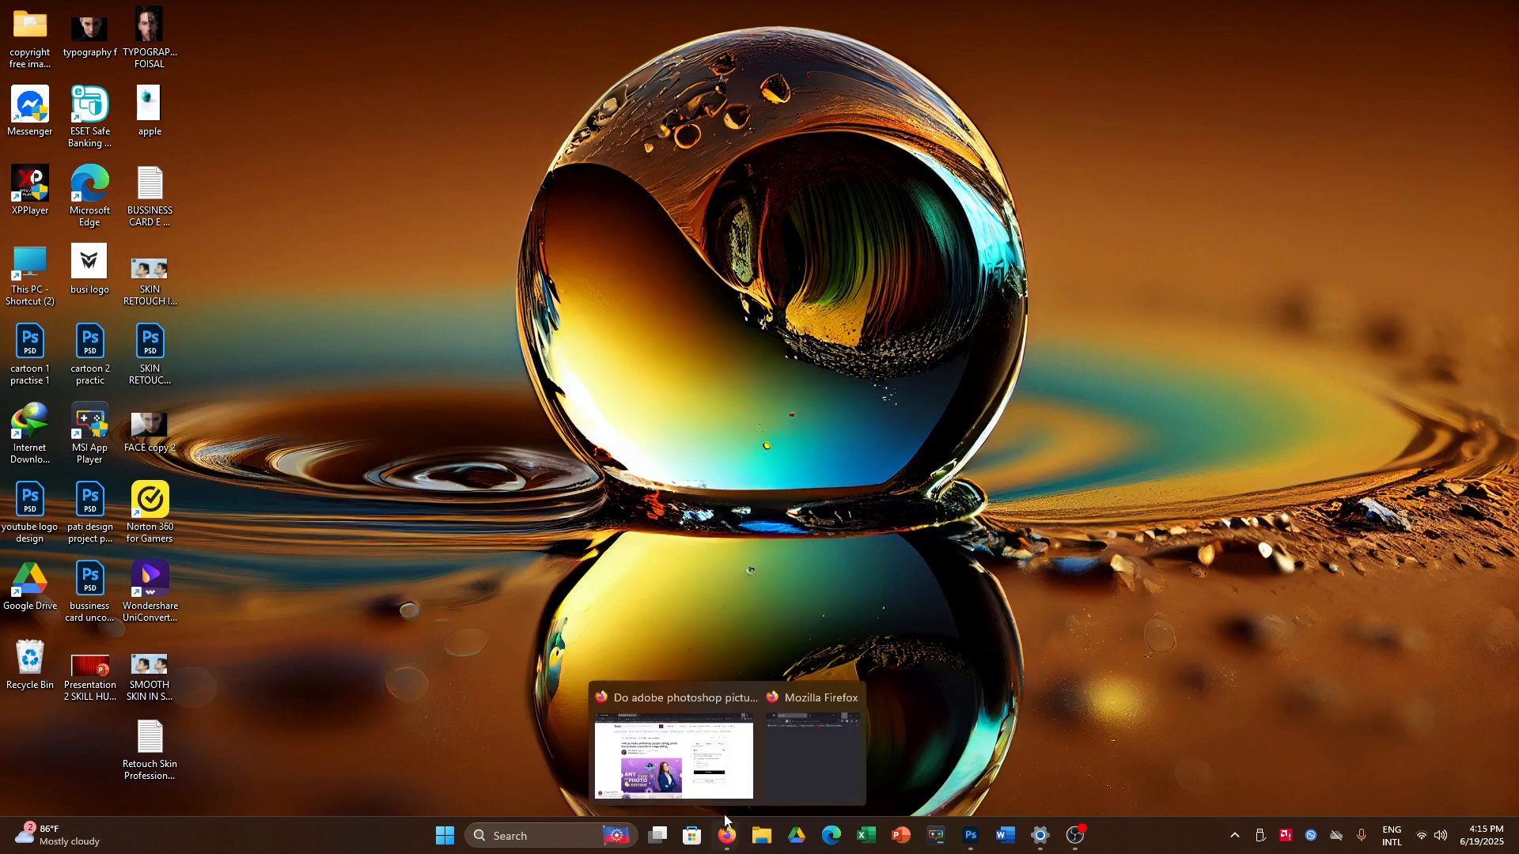
mouse_move(719, 786)
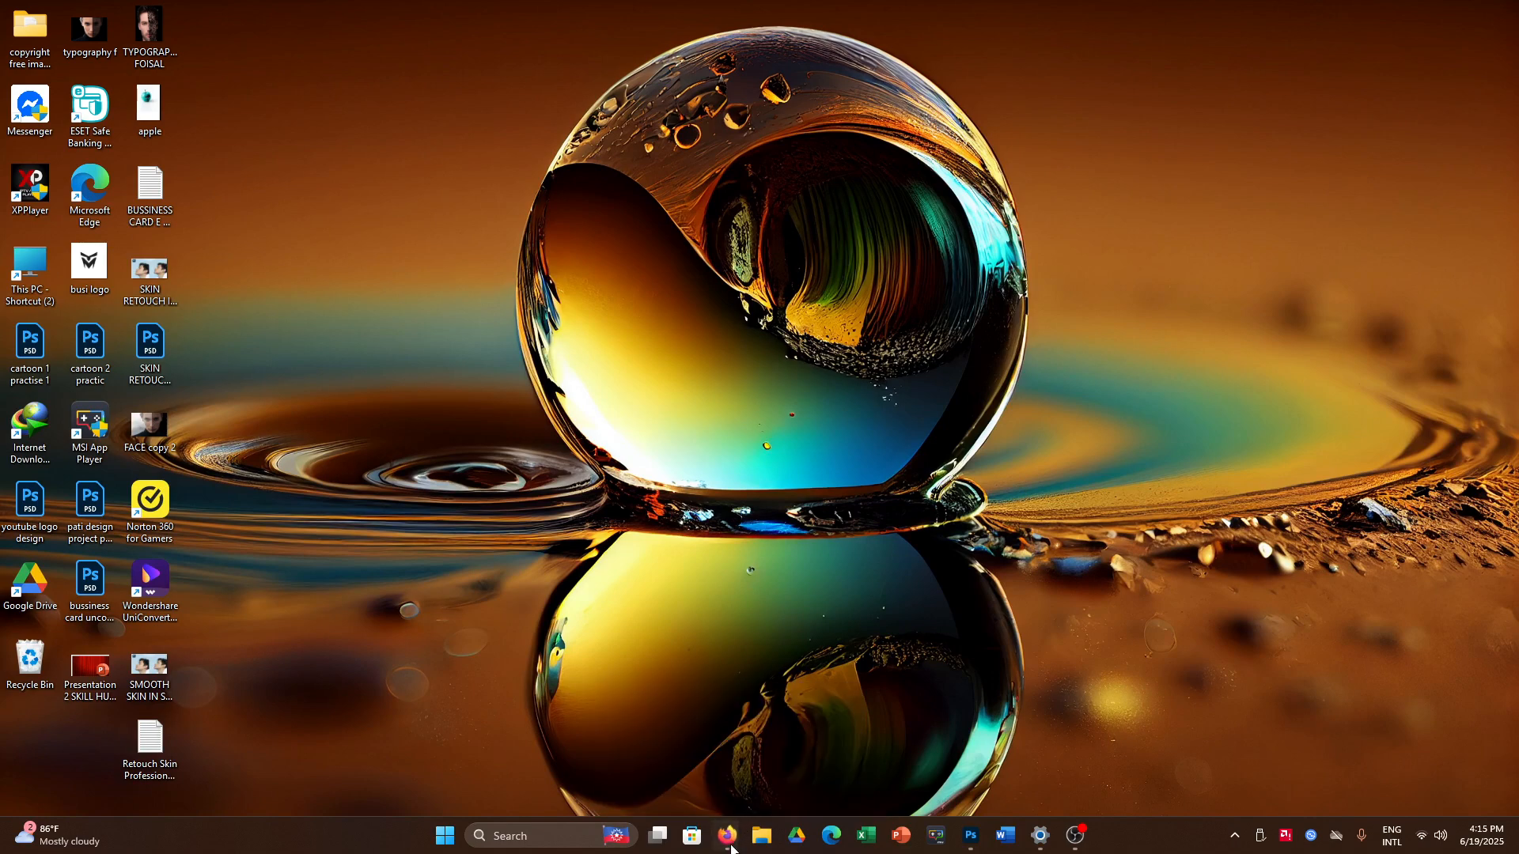
left_click(696, 785)
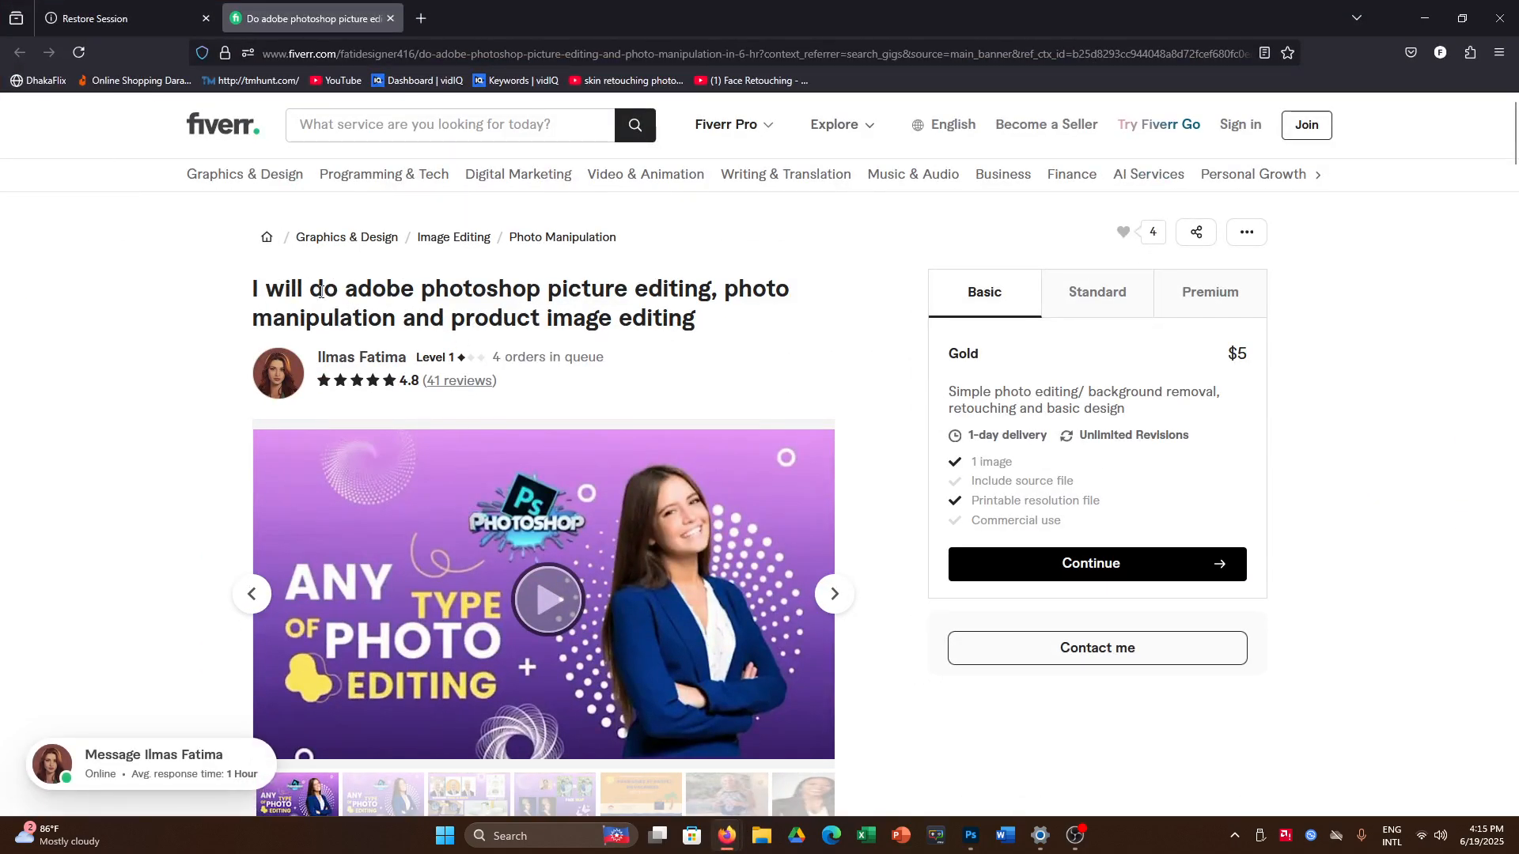
scroll(443, 341, "down", 5)
scroll(443, 342, "down", 3)
scroll(427, 693, "down", 5)
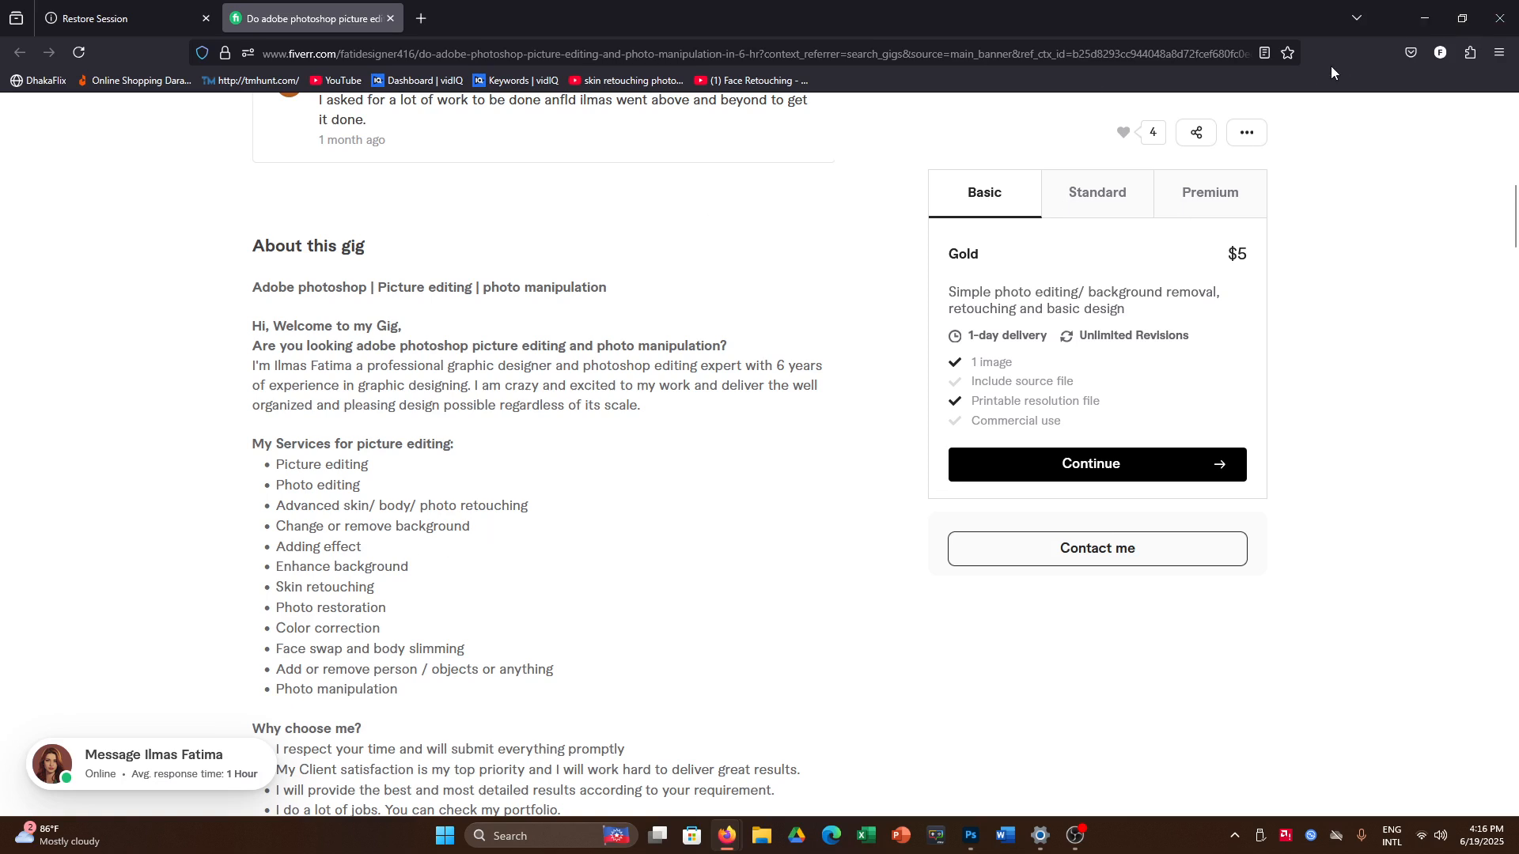
left_click(1418, 29)
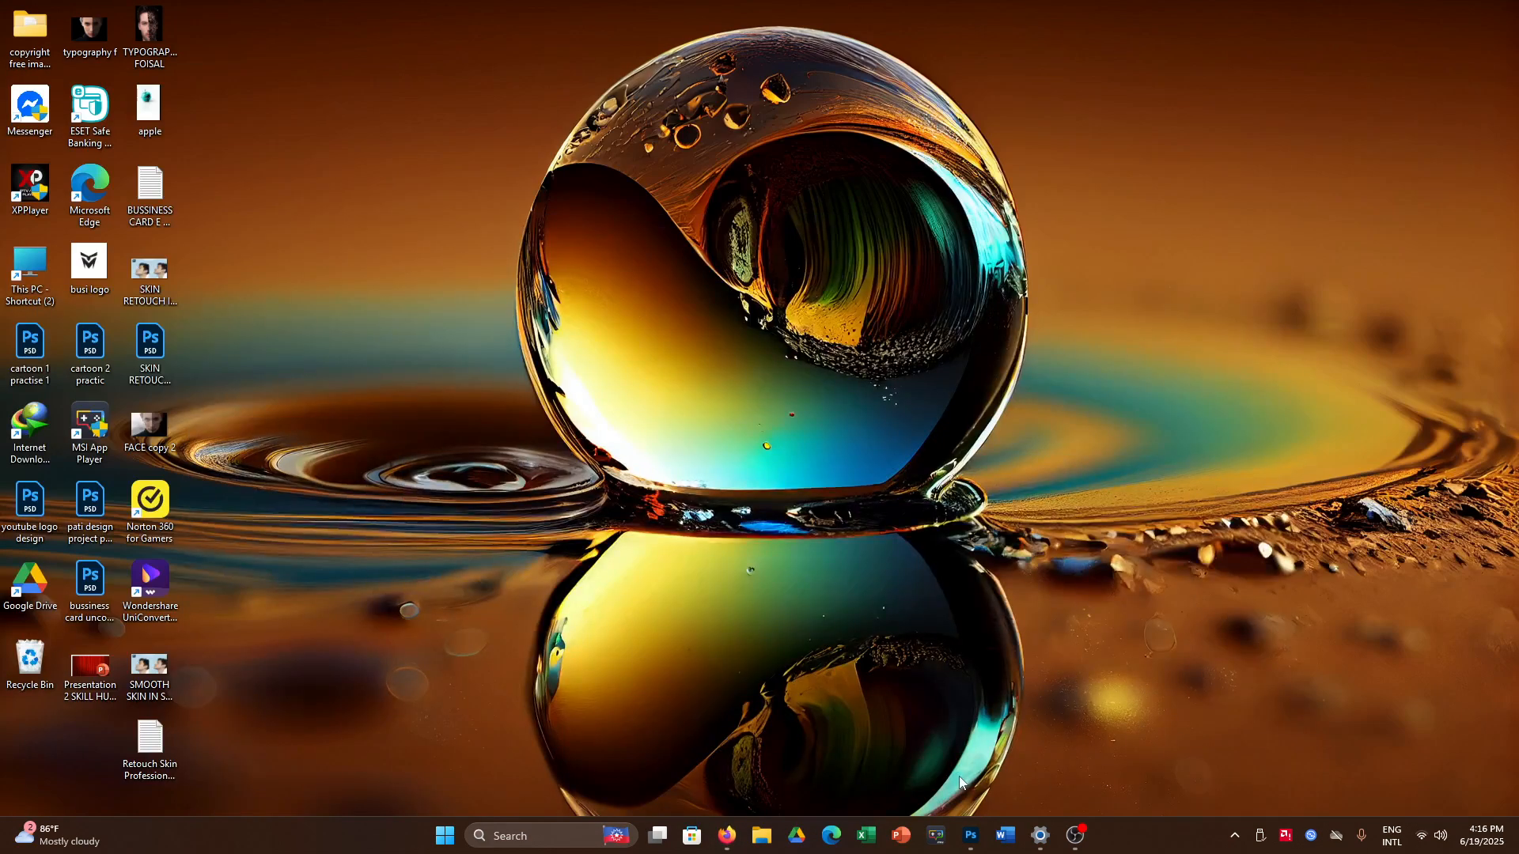
Switch back to Photoshop and open the JPG image side-view-man-with-skin-problems from the Downloads folder
left_click(970, 834)
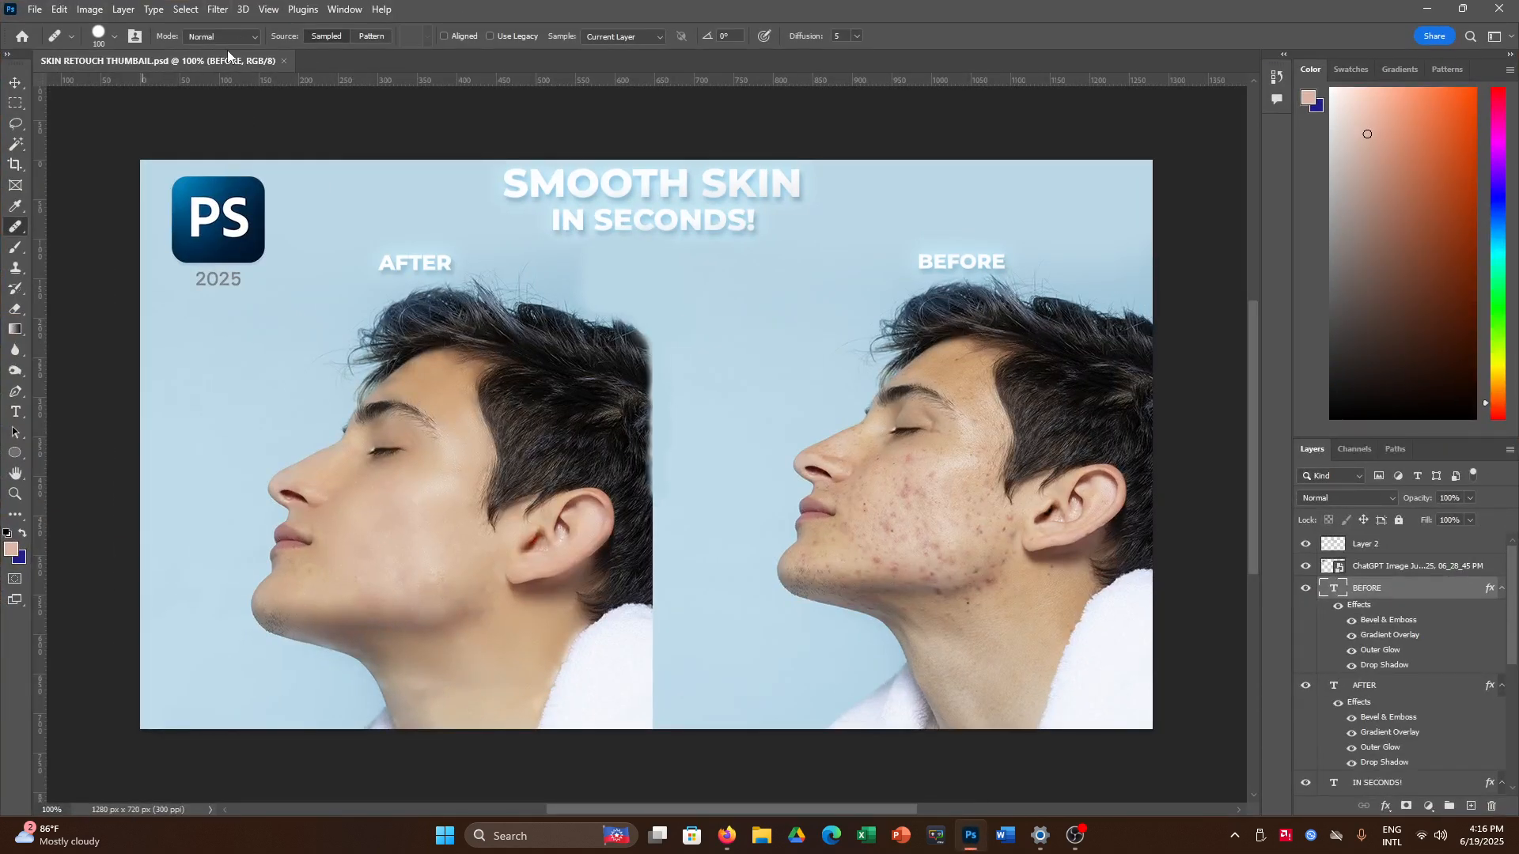
left_click(35, 11)
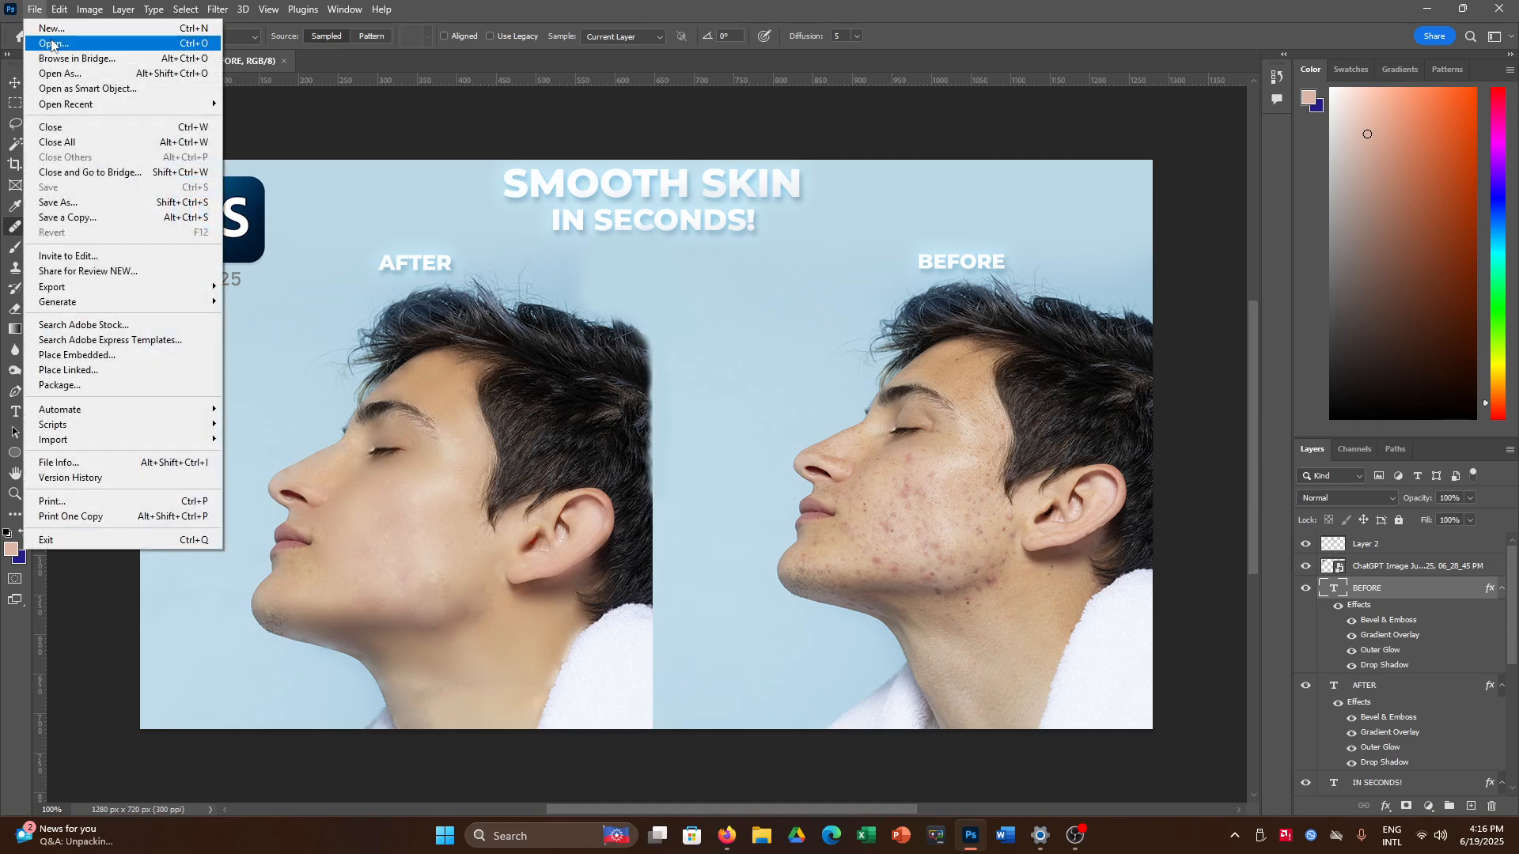
left_click(51, 43)
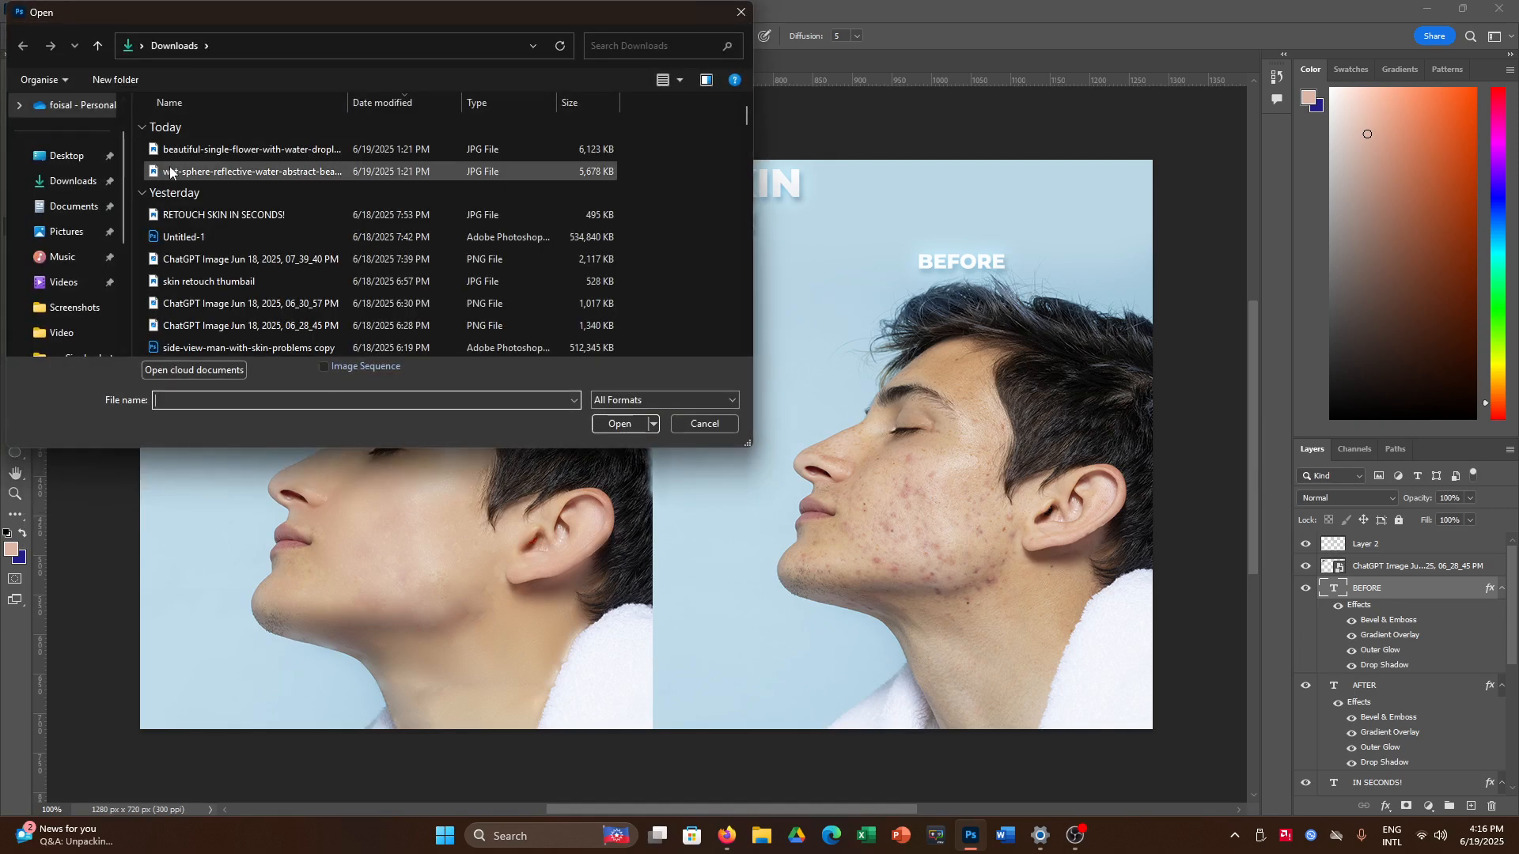
scroll(245, 202, "down", 8)
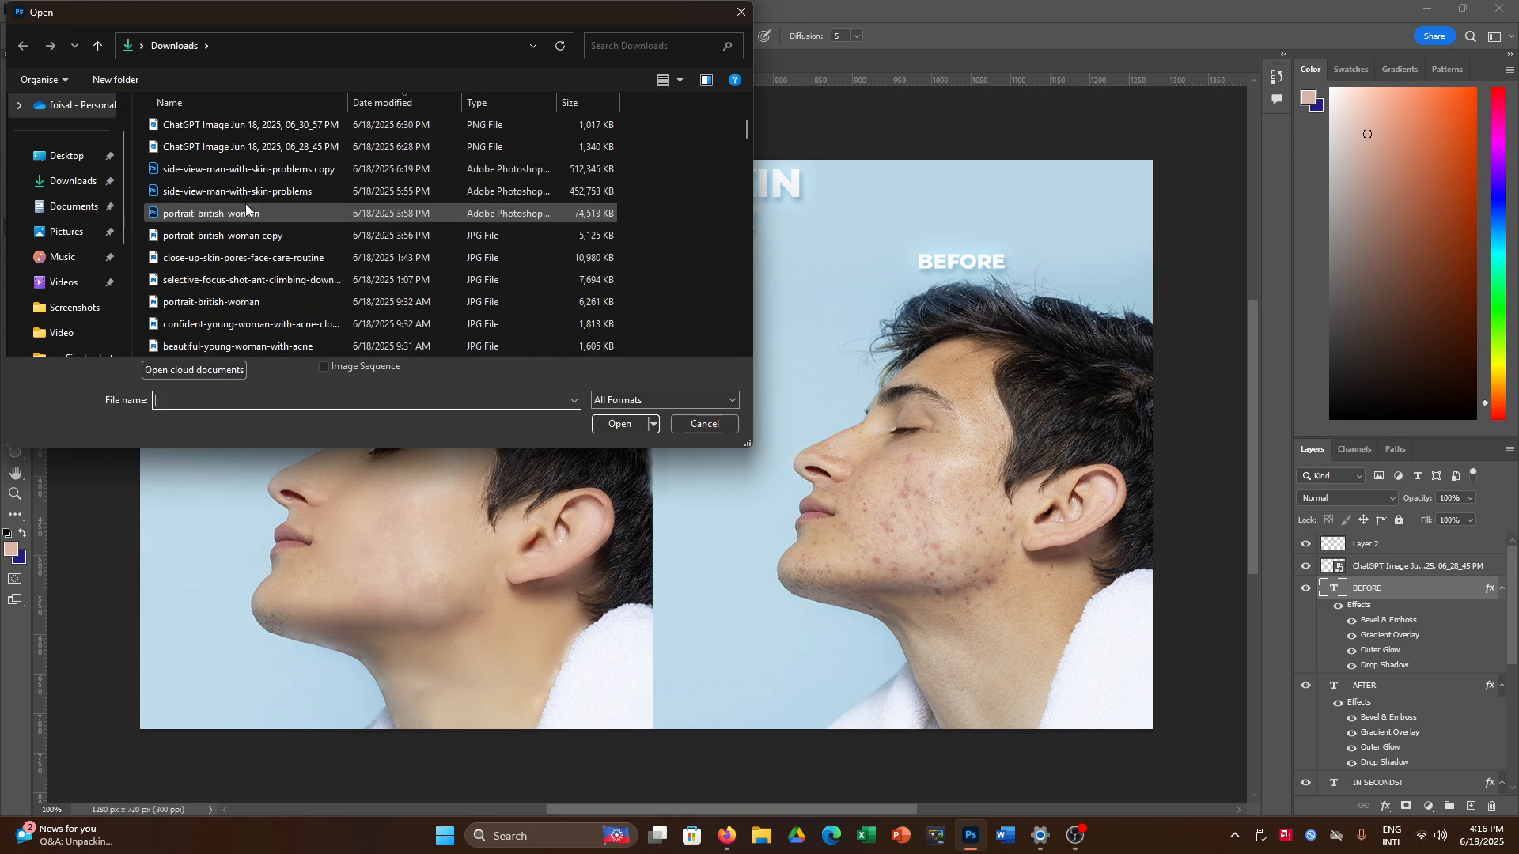
scroll(240, 263, "down", 2)
scroll(241, 258, "up", 8)
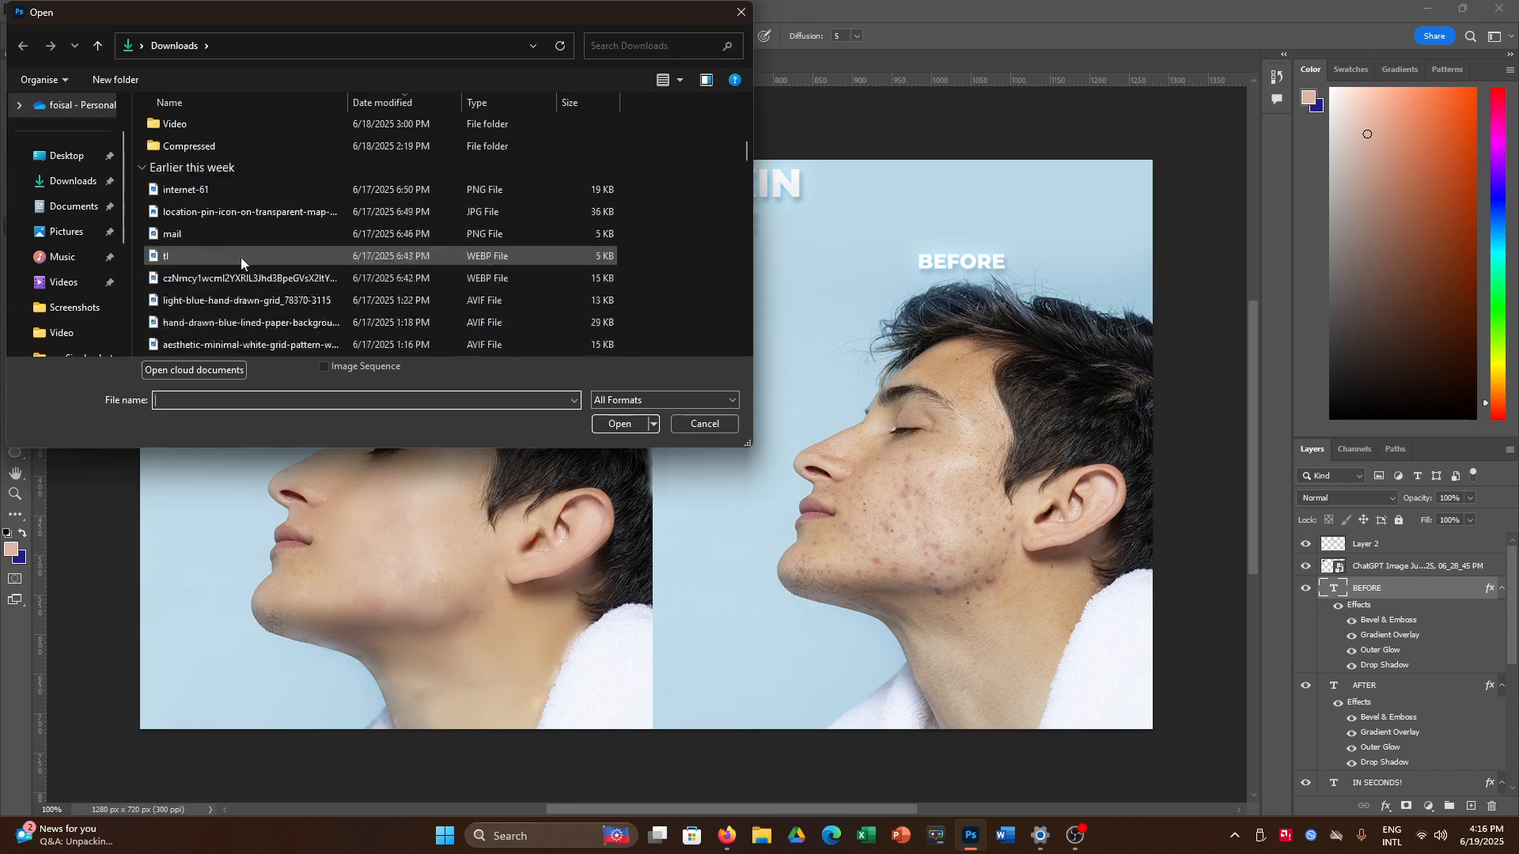
scroll(253, 284, "up", 5)
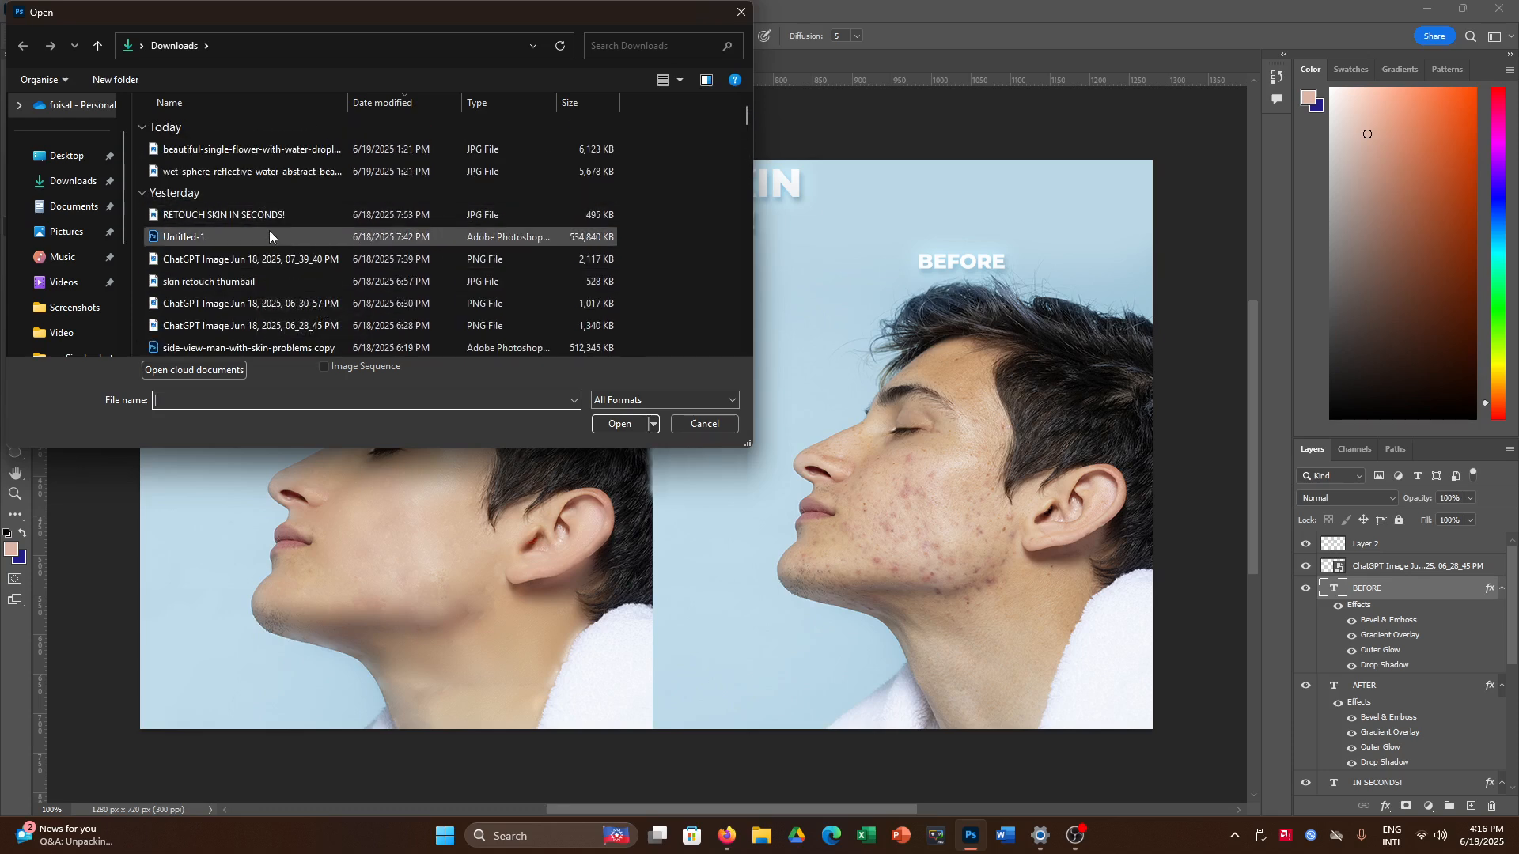
scroll(272, 234, "down", 4)
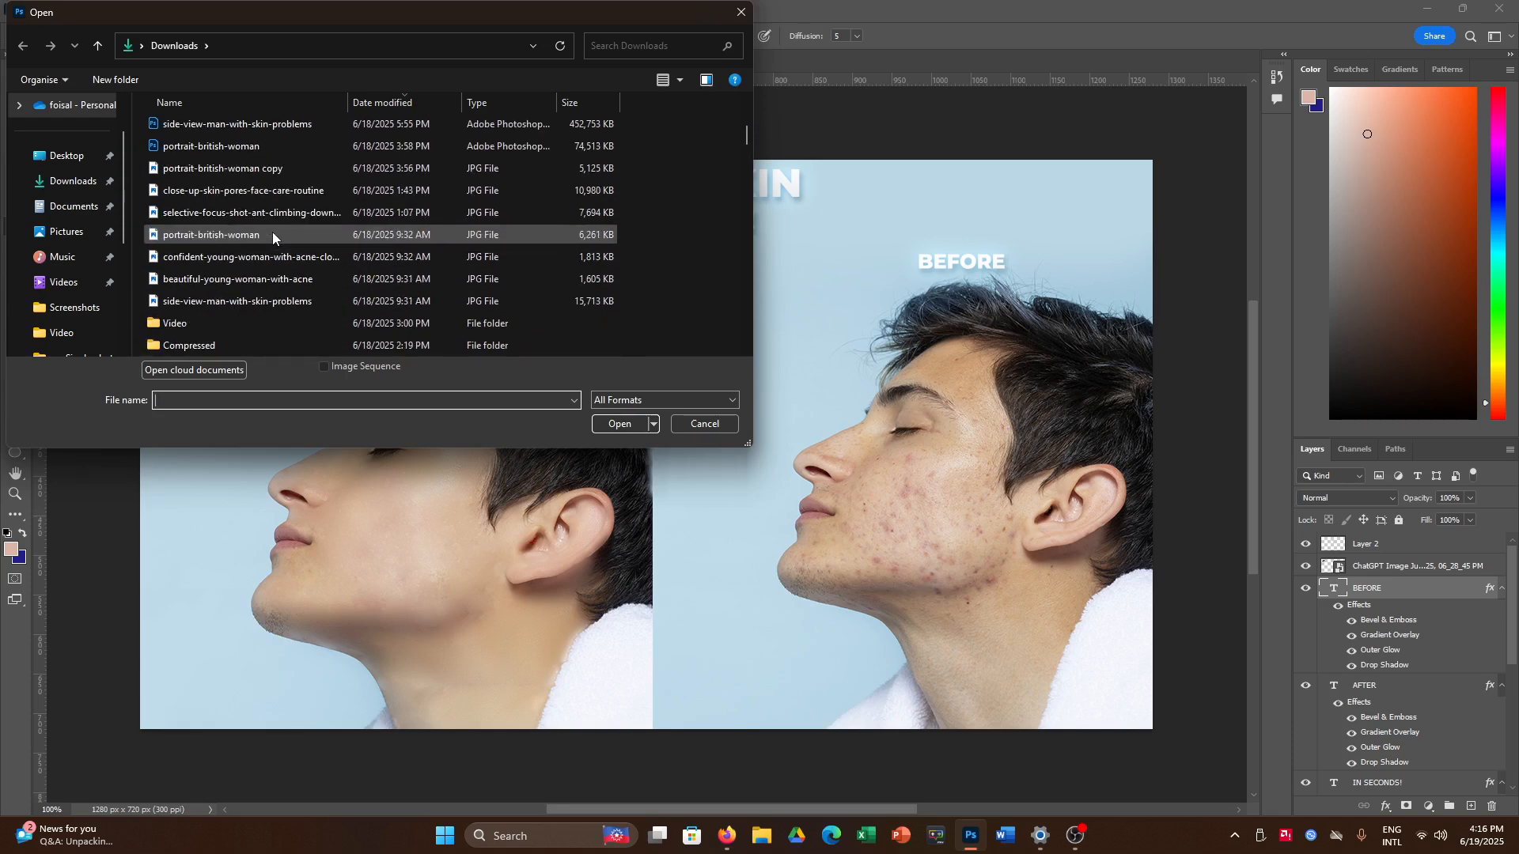
left_click(259, 299)
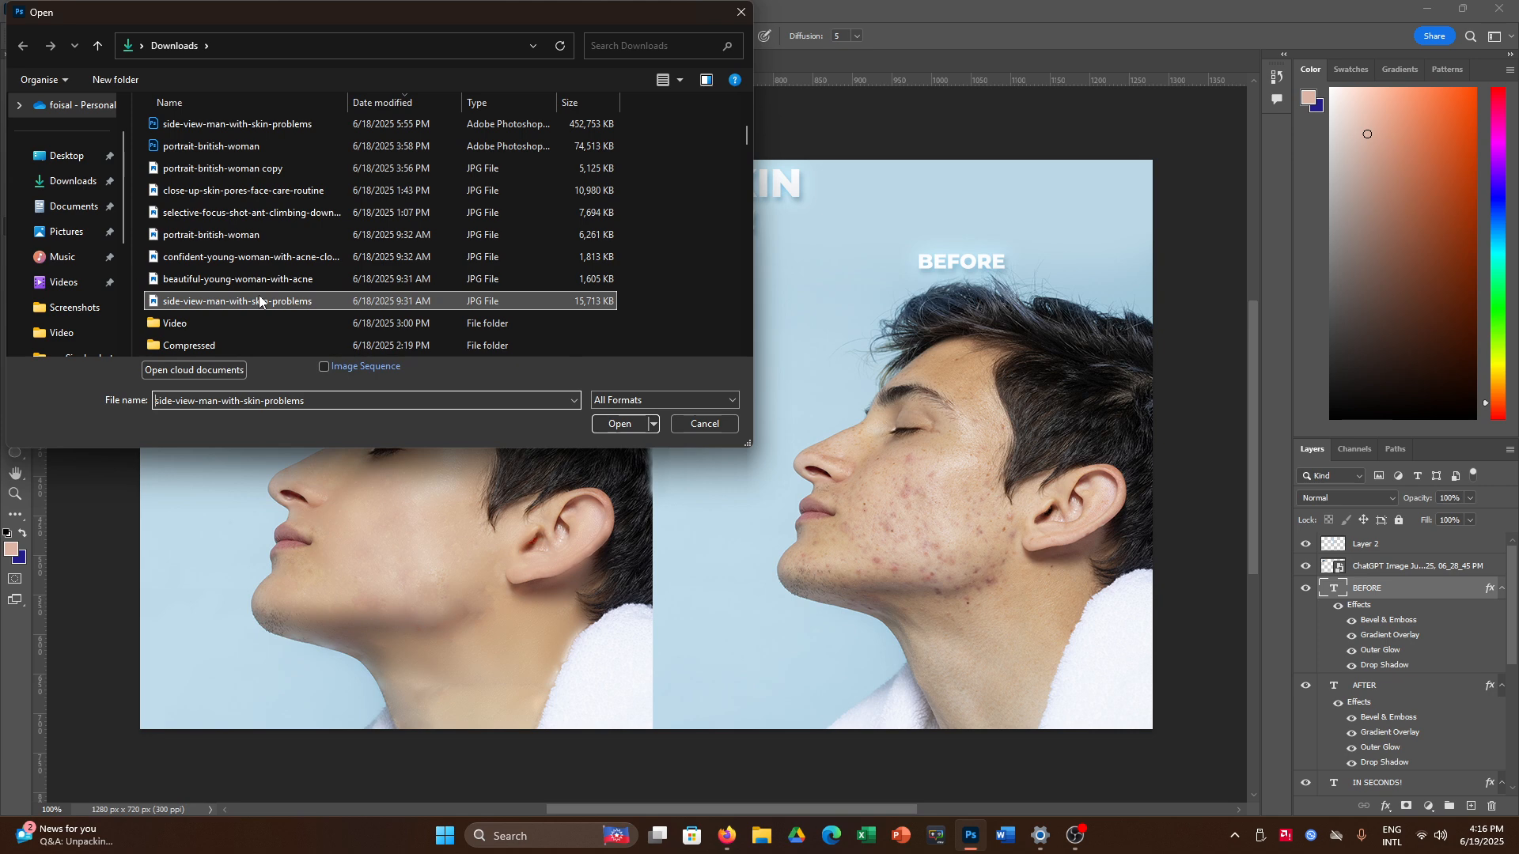
left_click(618, 424)
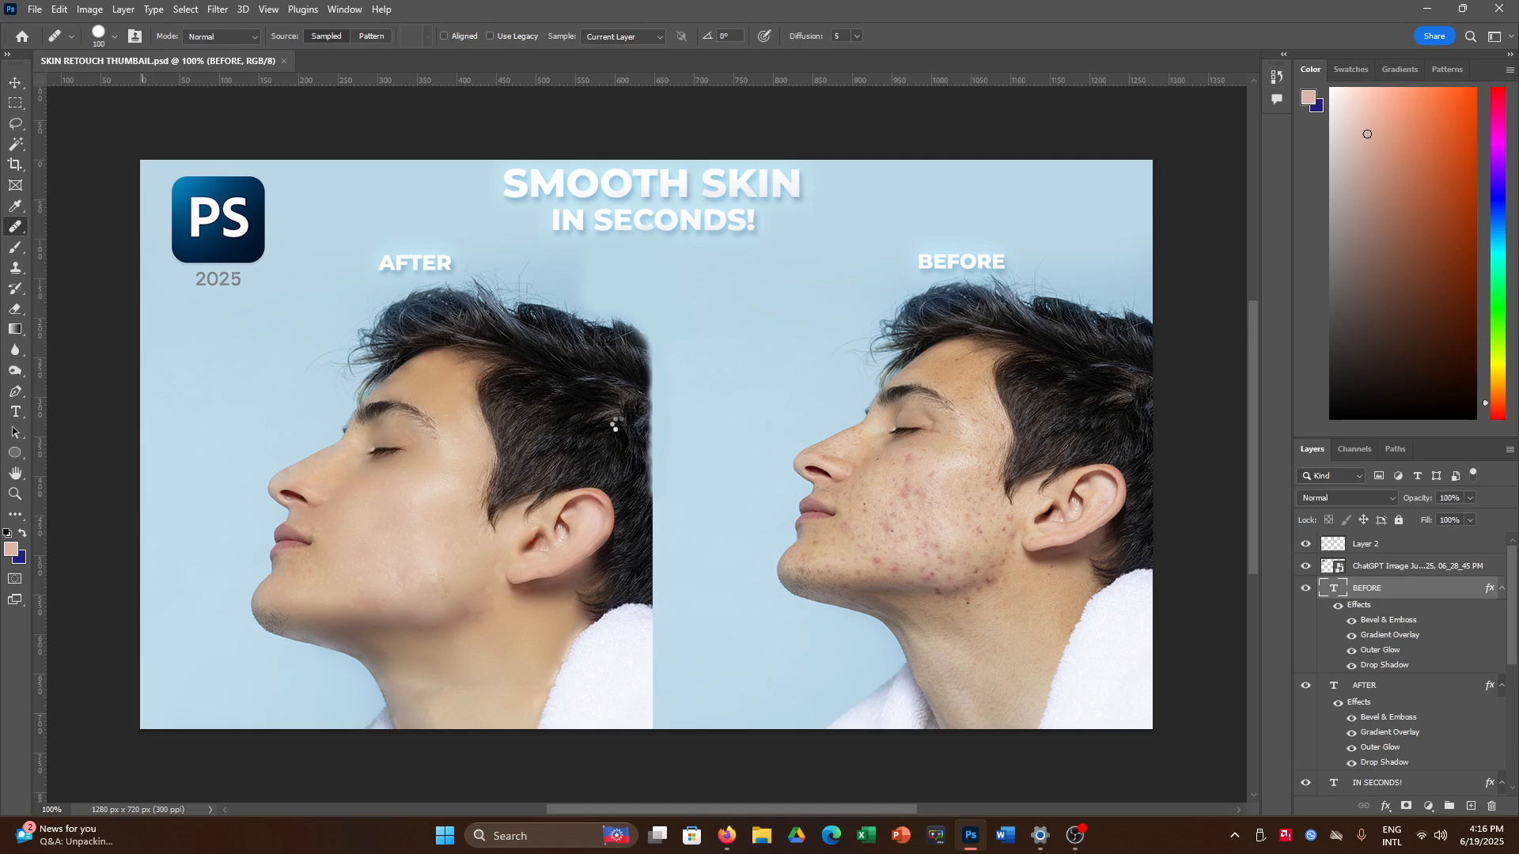
left_click(811, 380)
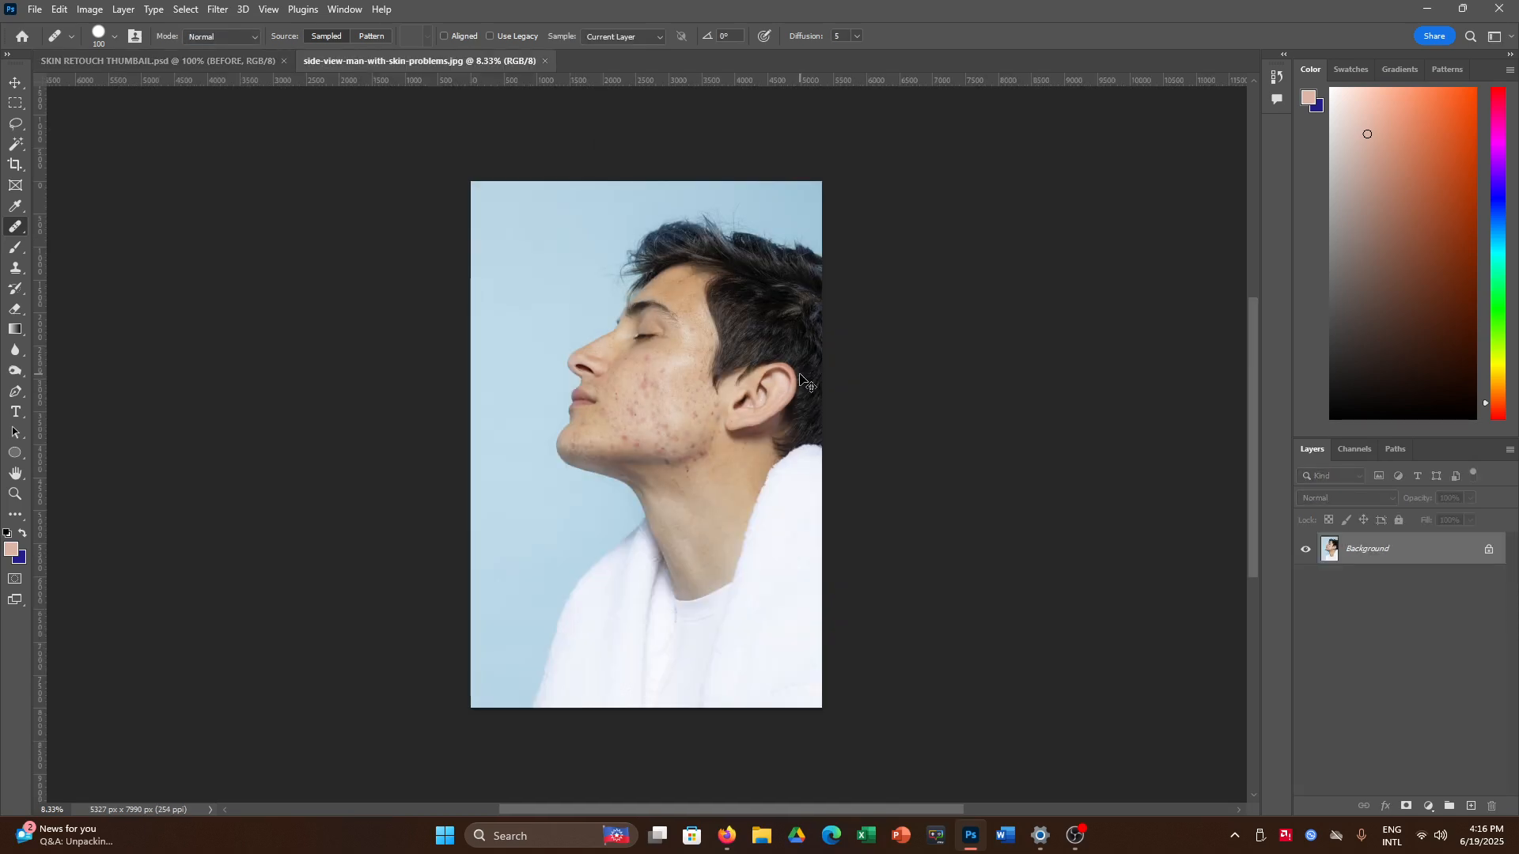
Duplicate the Background layer and set the copy's blend mode to Vivid Light
key("ctrl+plus")
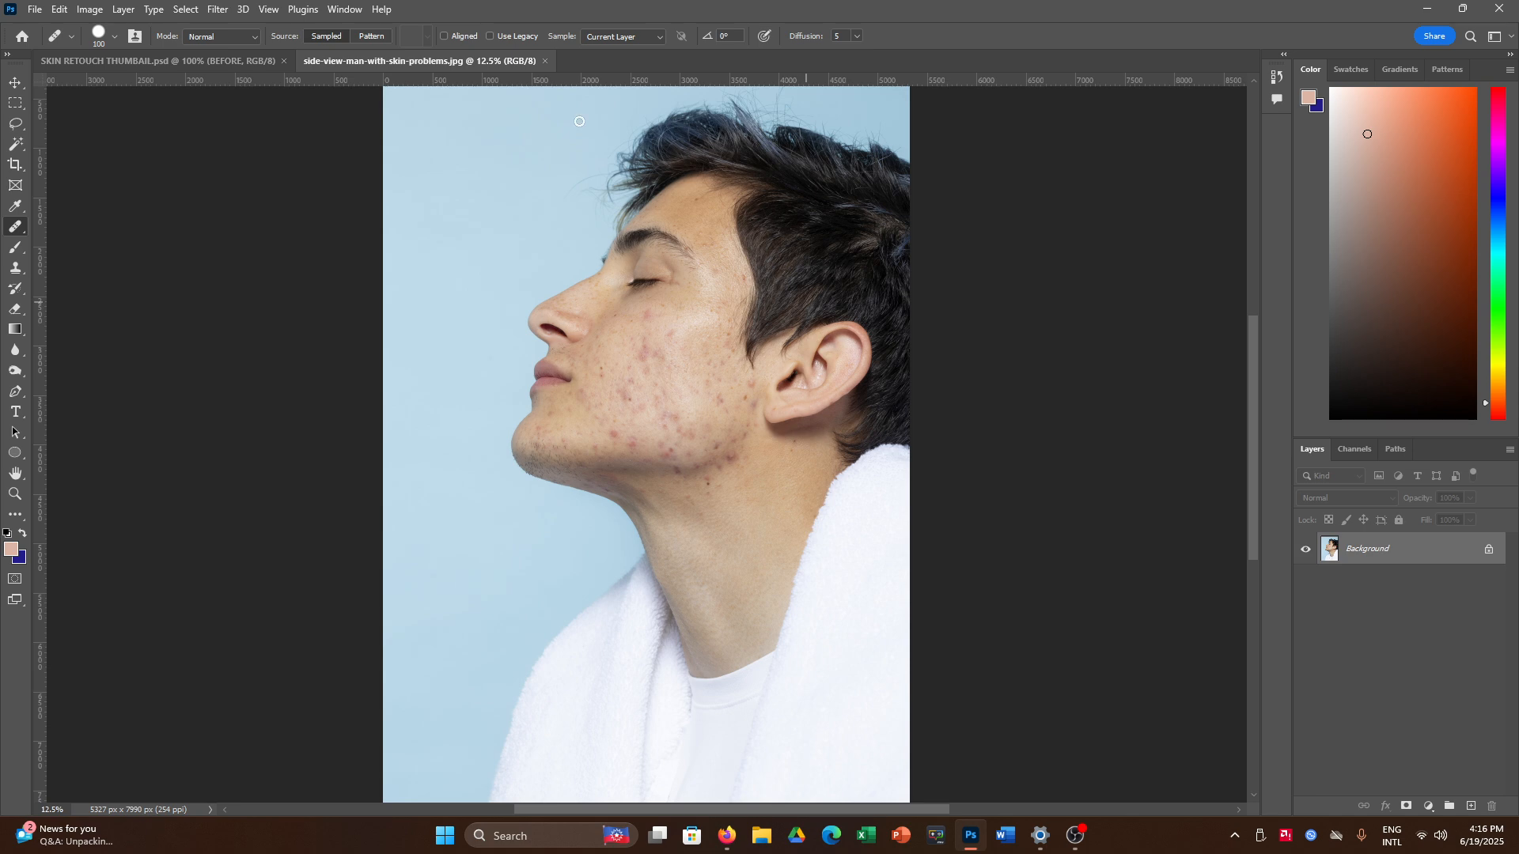
mouse_move(718, 849)
key("ctrl+j")
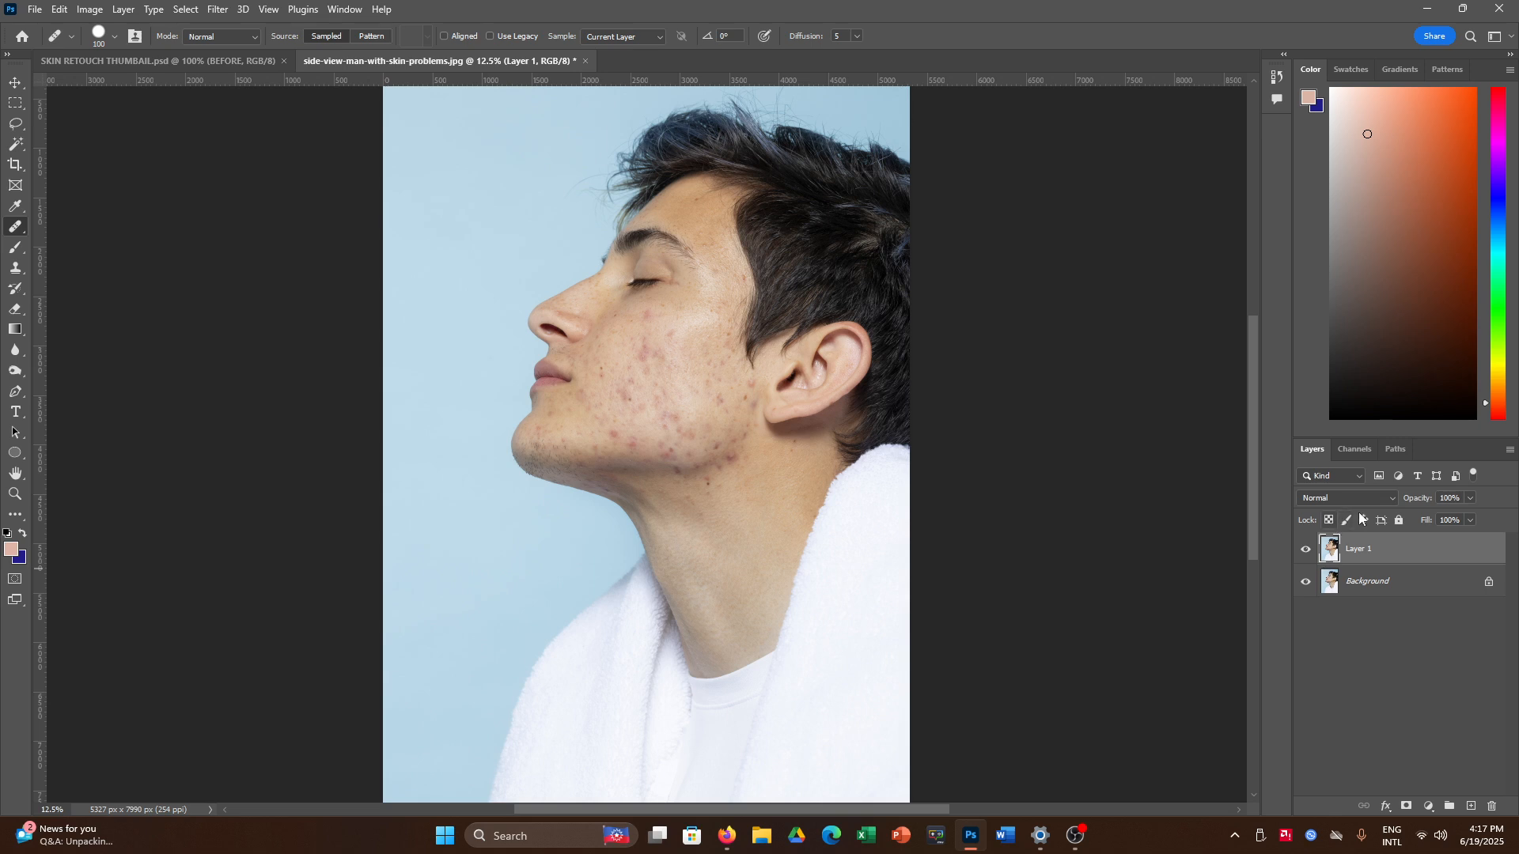
left_click(1395, 496)
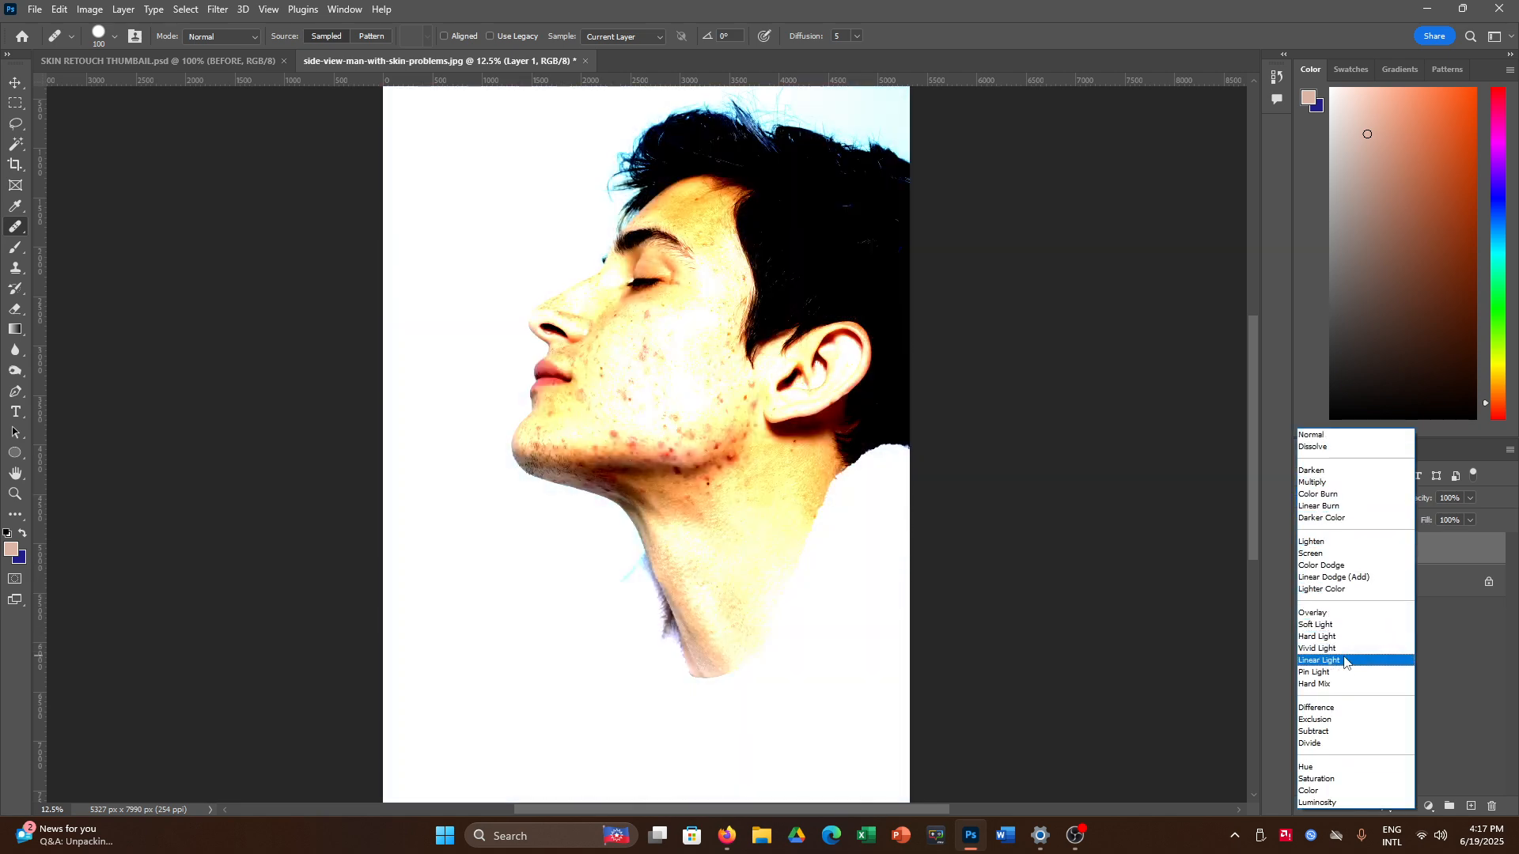
left_click(1343, 649)
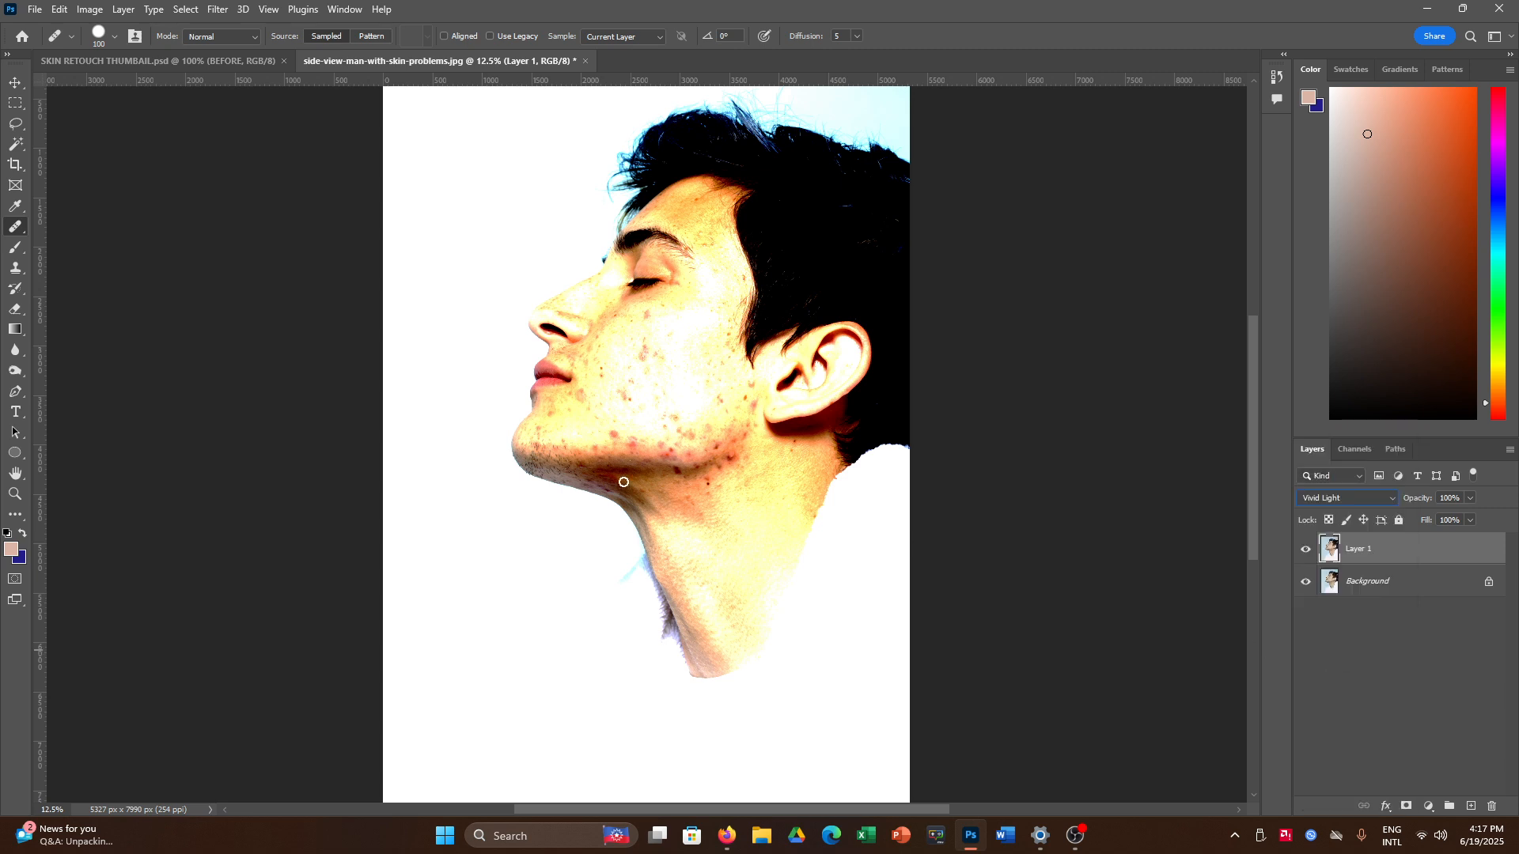
left_click(218, 10)
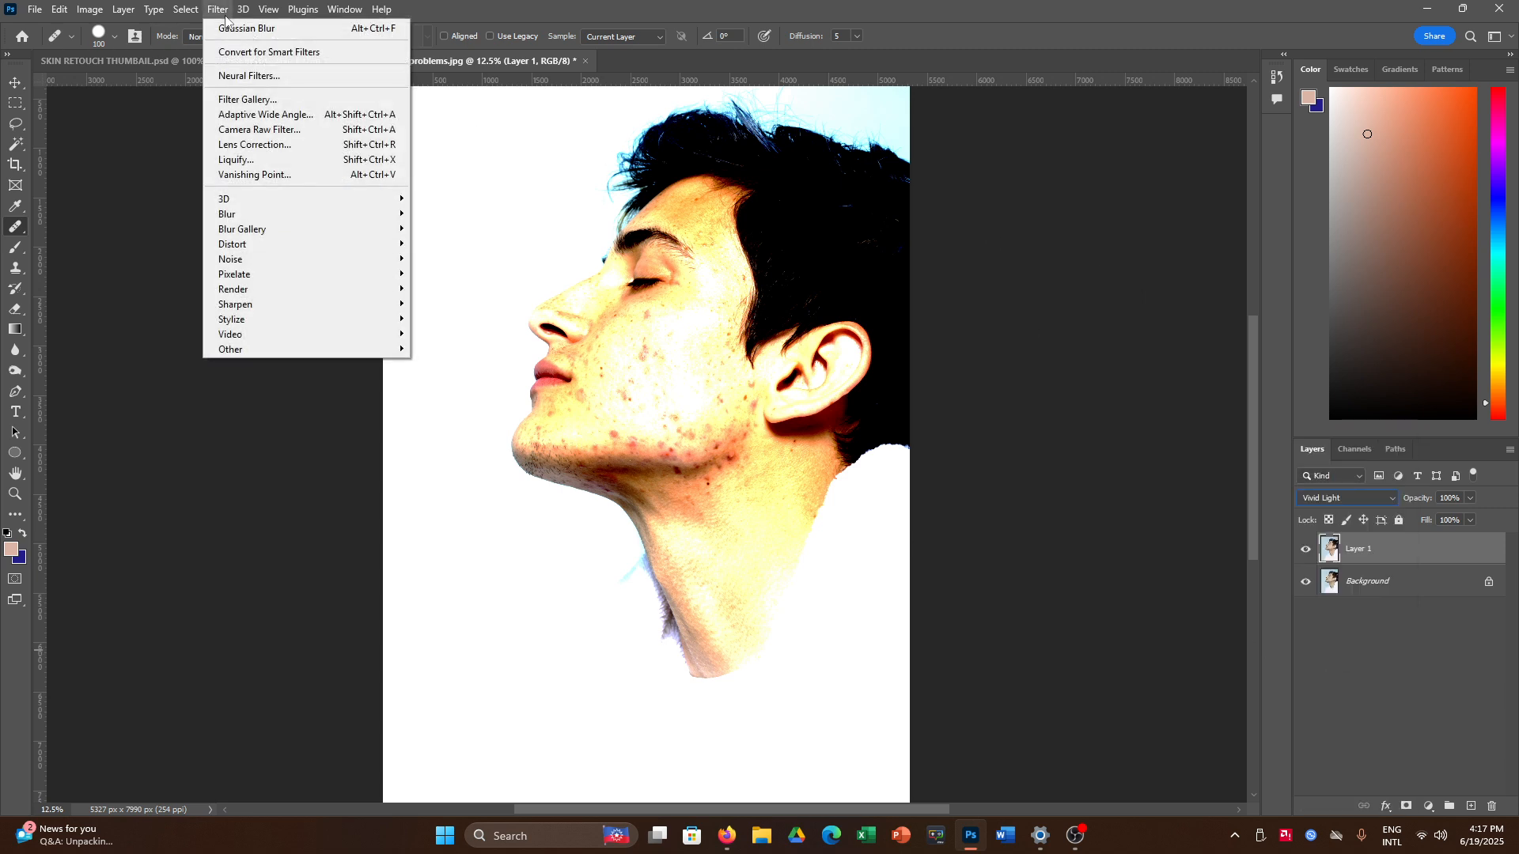
mouse_move(300, 350)
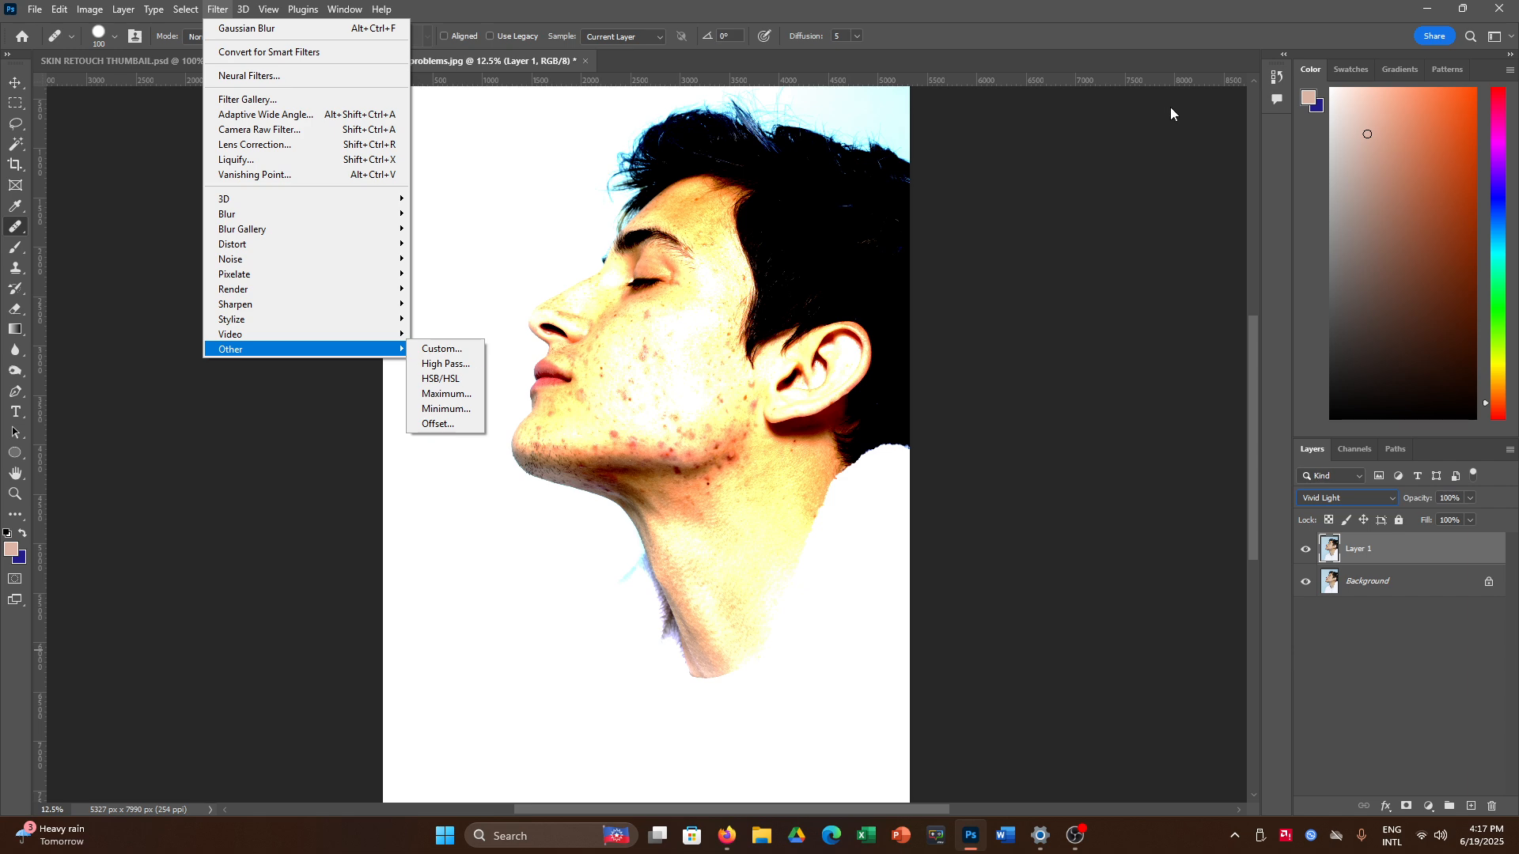
left_click(1199, 215)
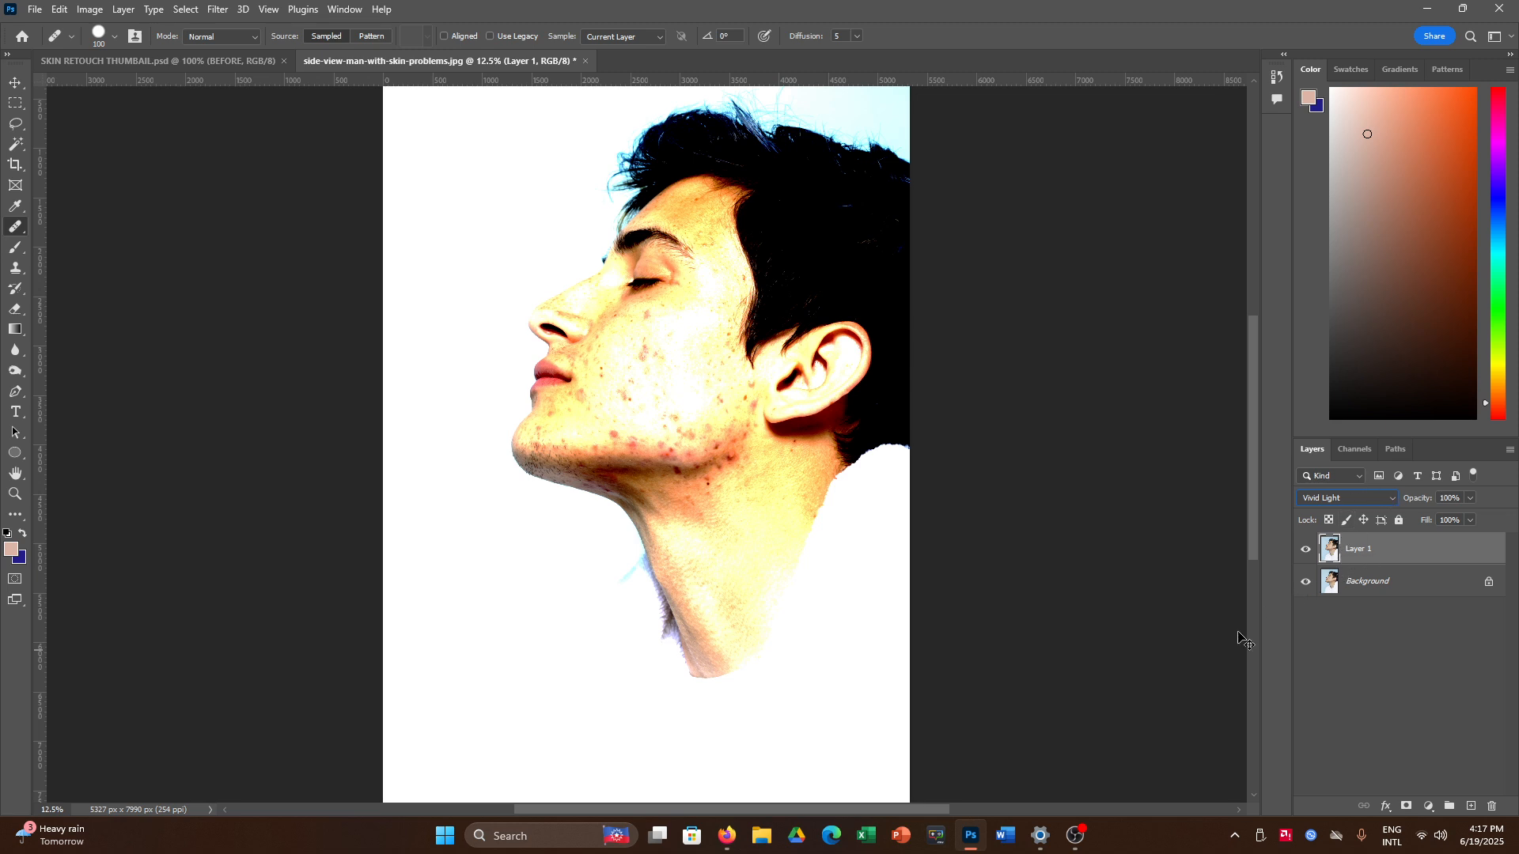
Invert the colours of the duplicate layer and apply a High Pass filter with a radius of 81.2 pixels
key("ctrl+i")
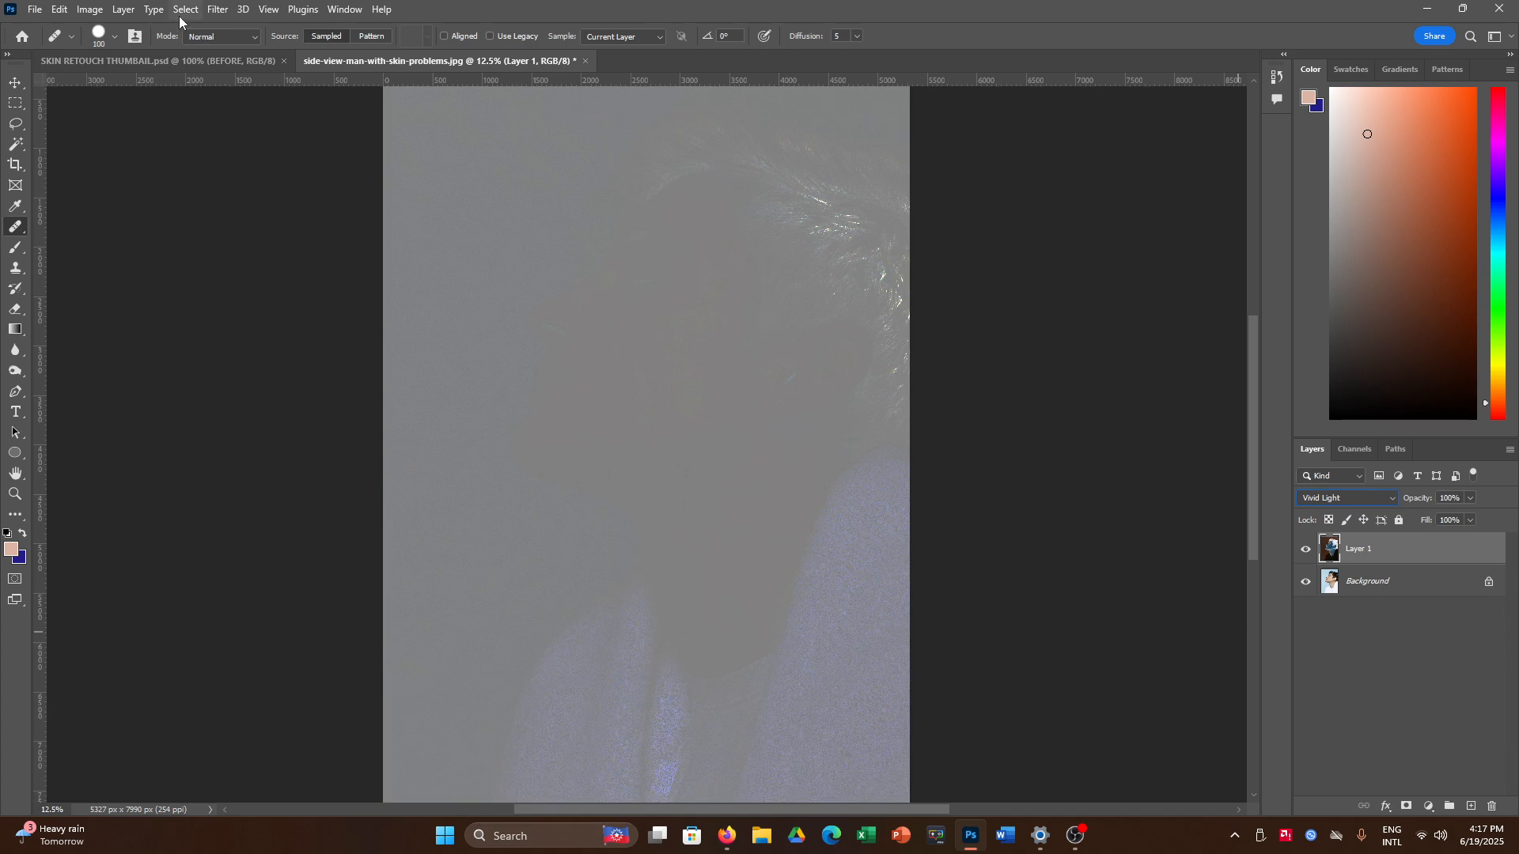
left_click(217, 9)
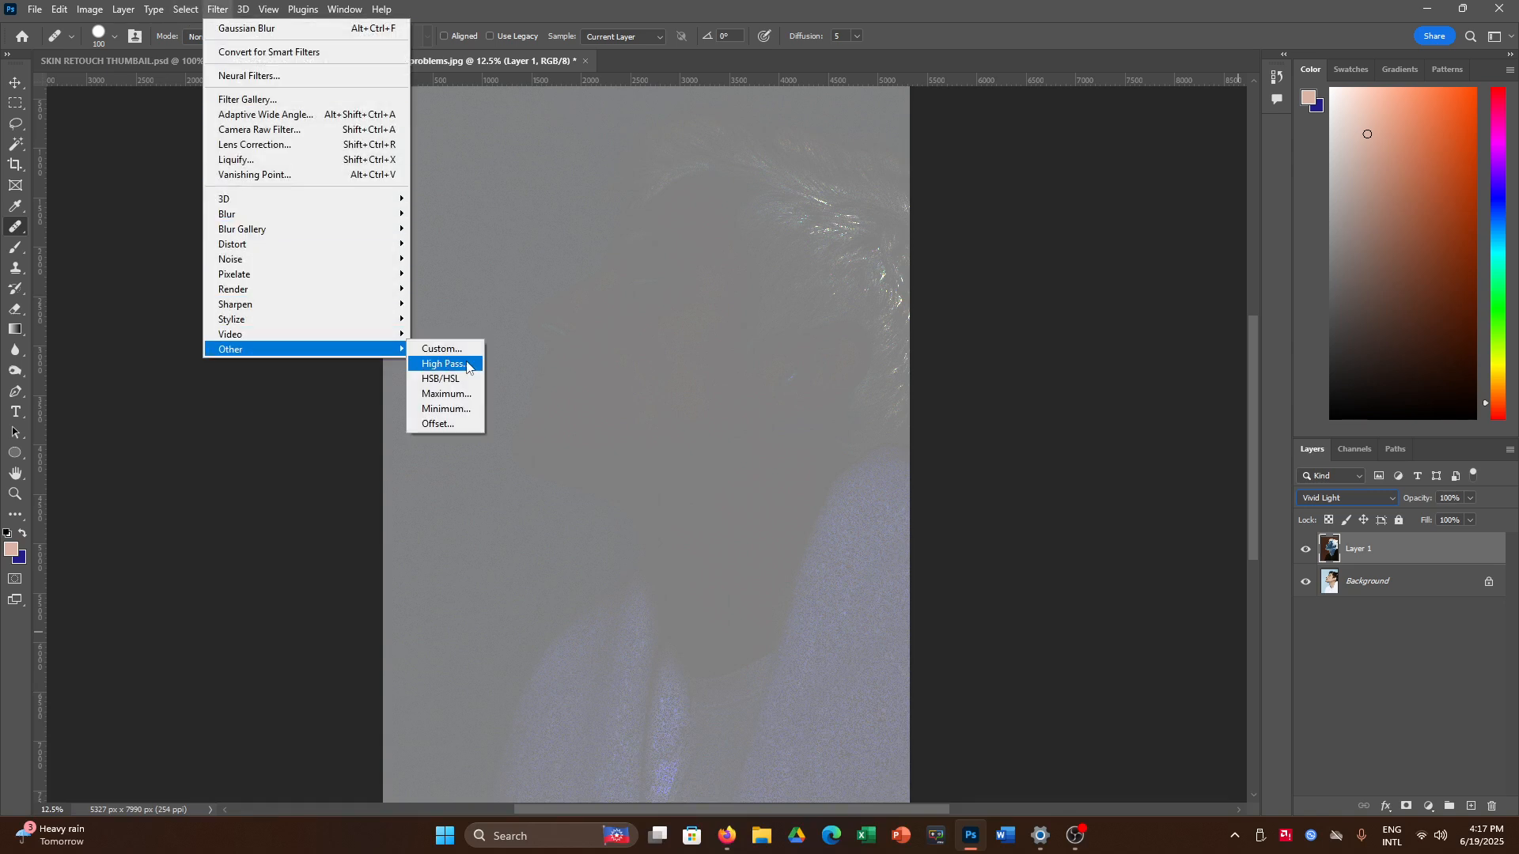
left_click(444, 364)
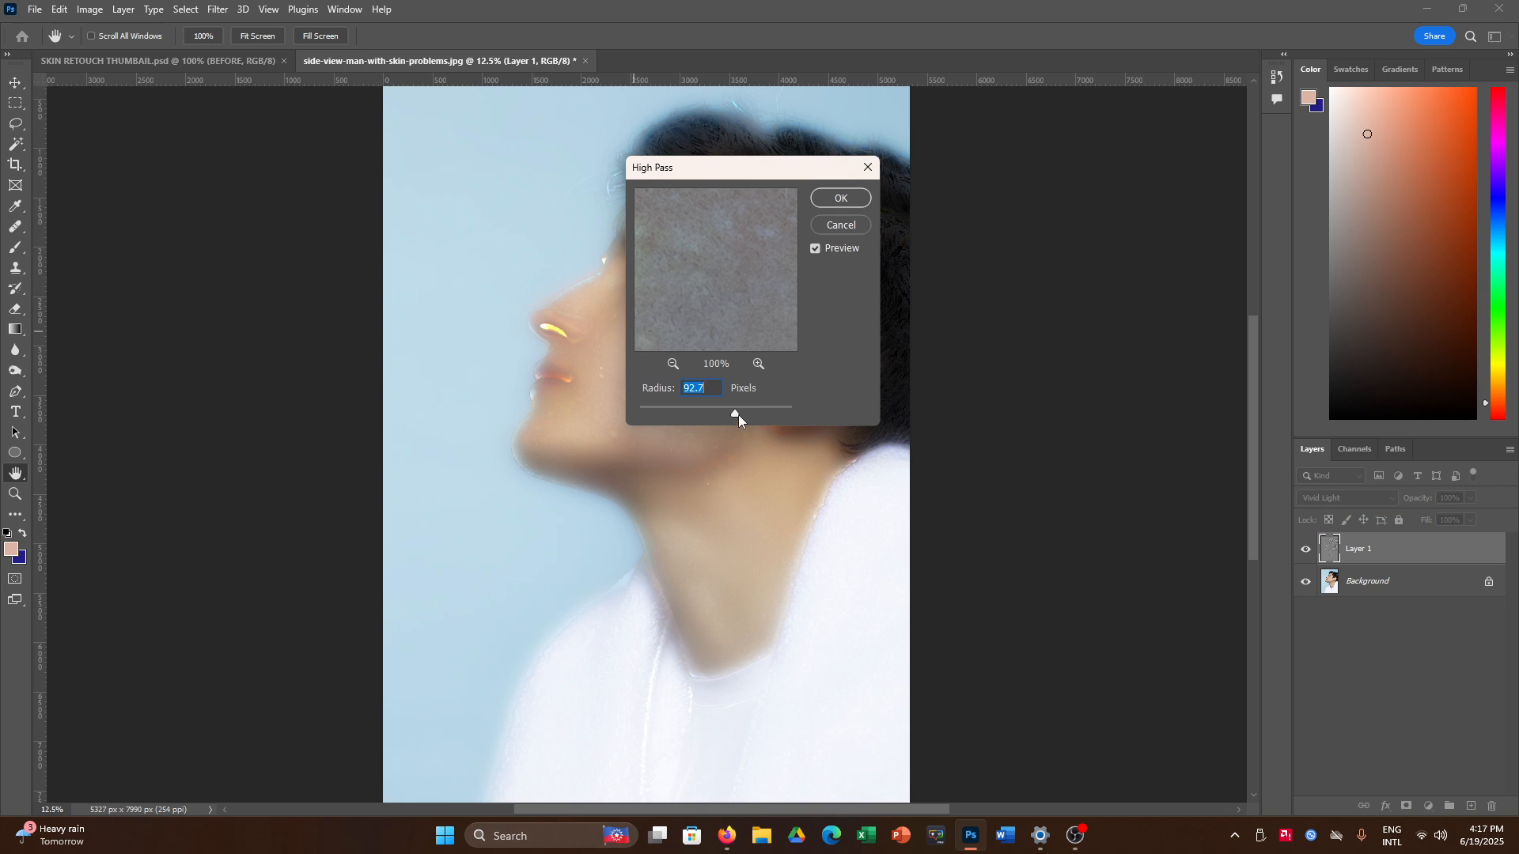
mouse_move(737, 414)
left_mouse_down()
mouse_move(719, 420)
mouse_move(732, 407)
left_mouse_up()
left_click_drag(761, 181, 889, 147)
left_click_drag(866, 379, 861, 377)
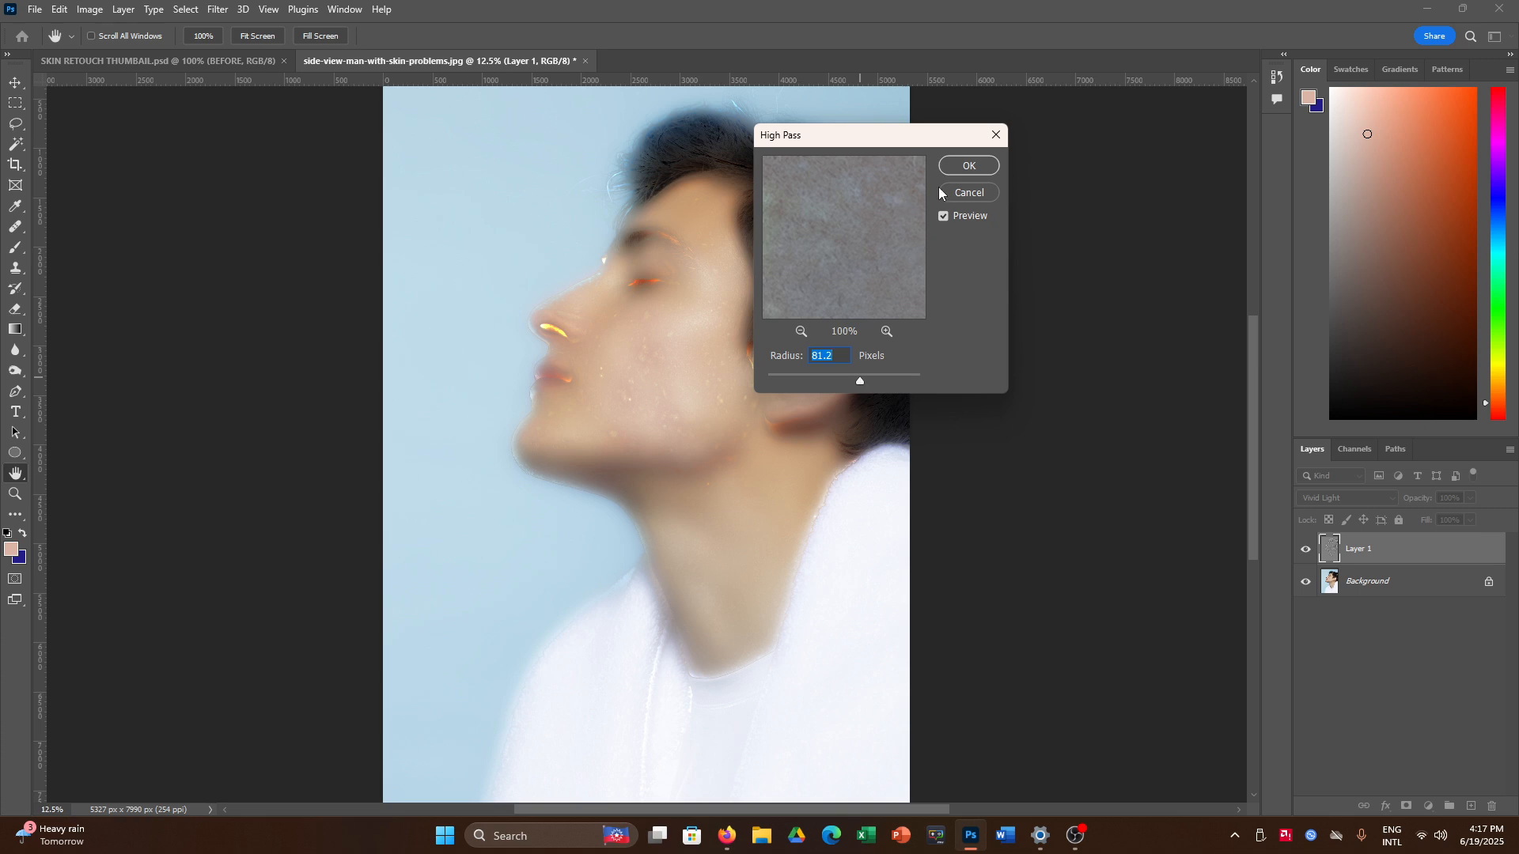
left_click(974, 168)
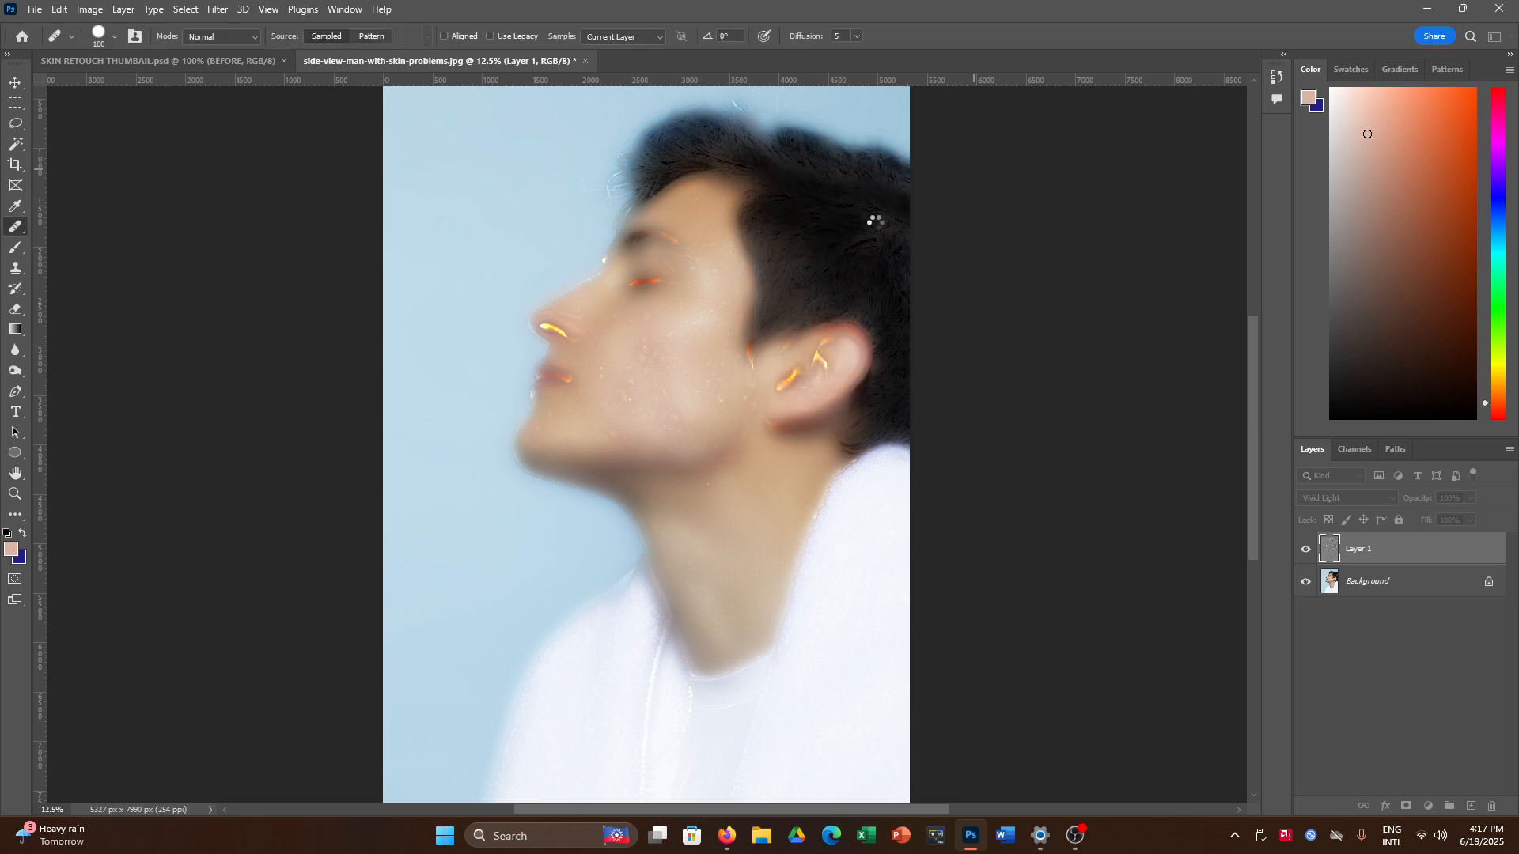
Apply a Gaussian Blur with a radius of 2.0 pixels to the inverted duplicate layer
left_click(212, 11)
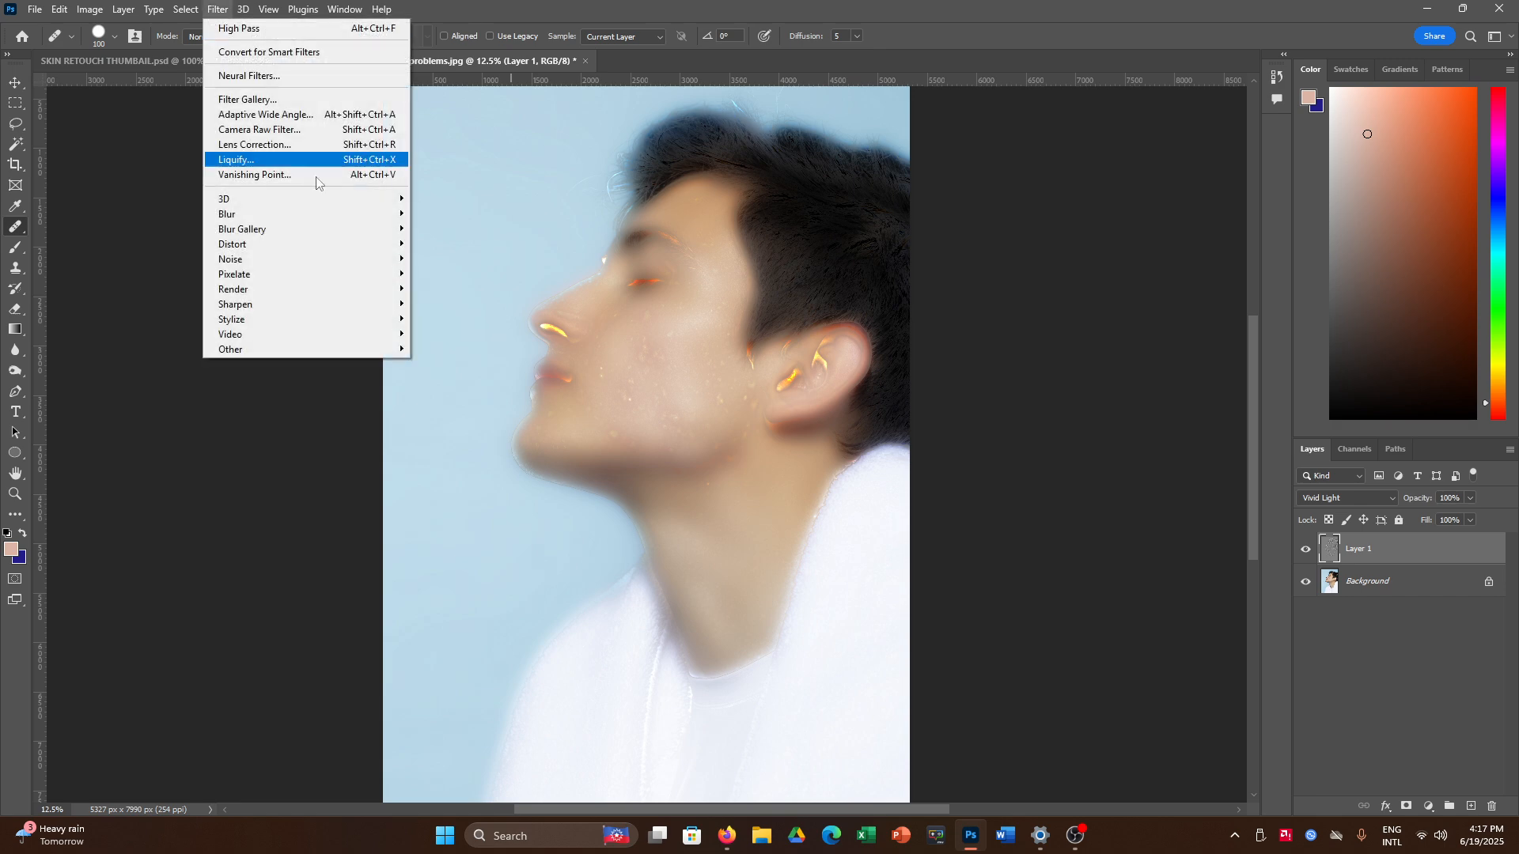
mouse_move(339, 216)
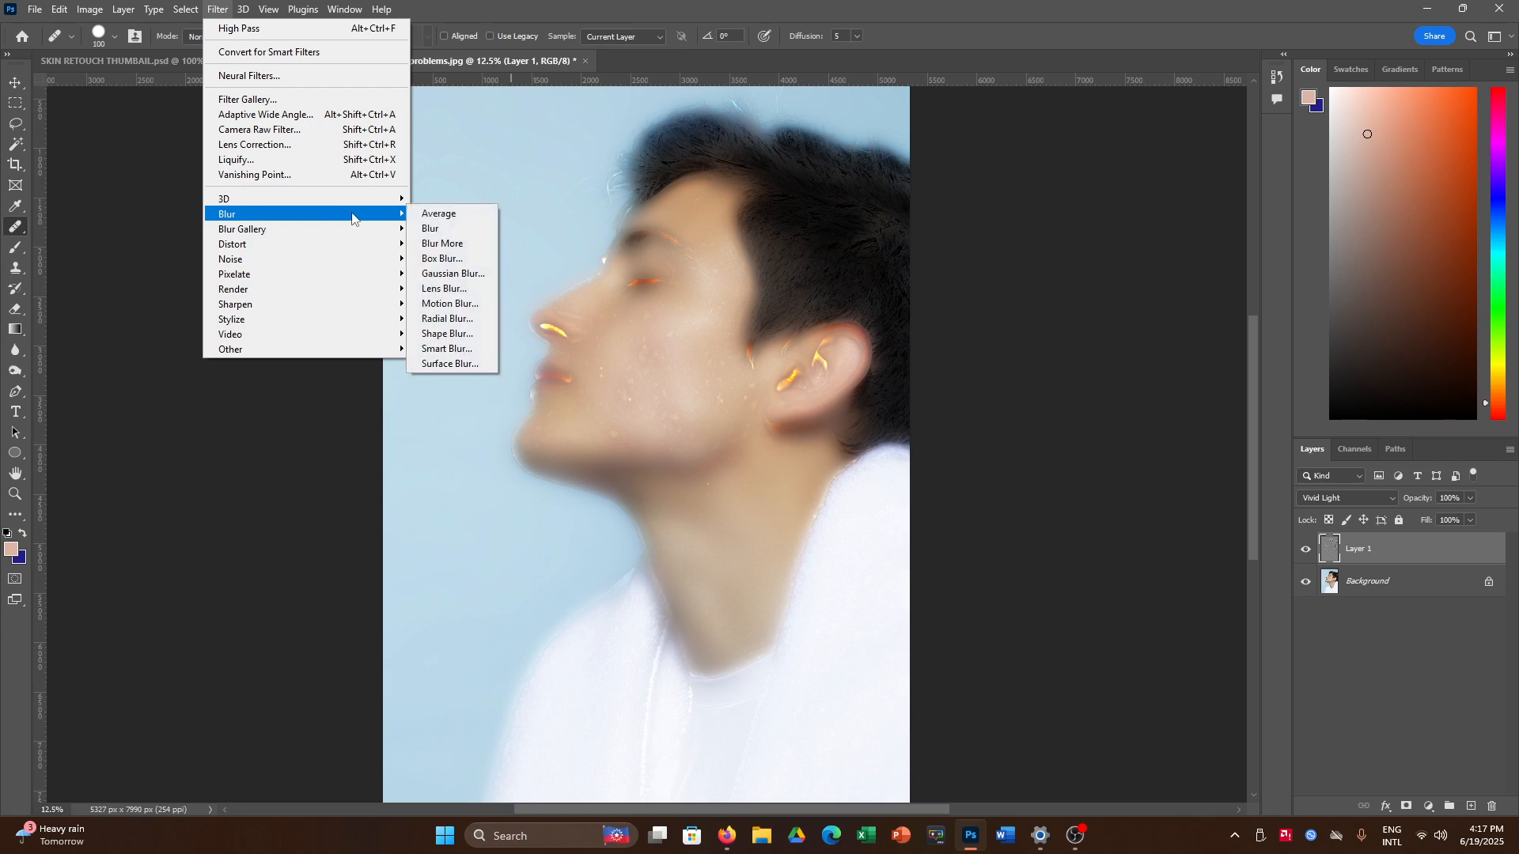
left_click(466, 275)
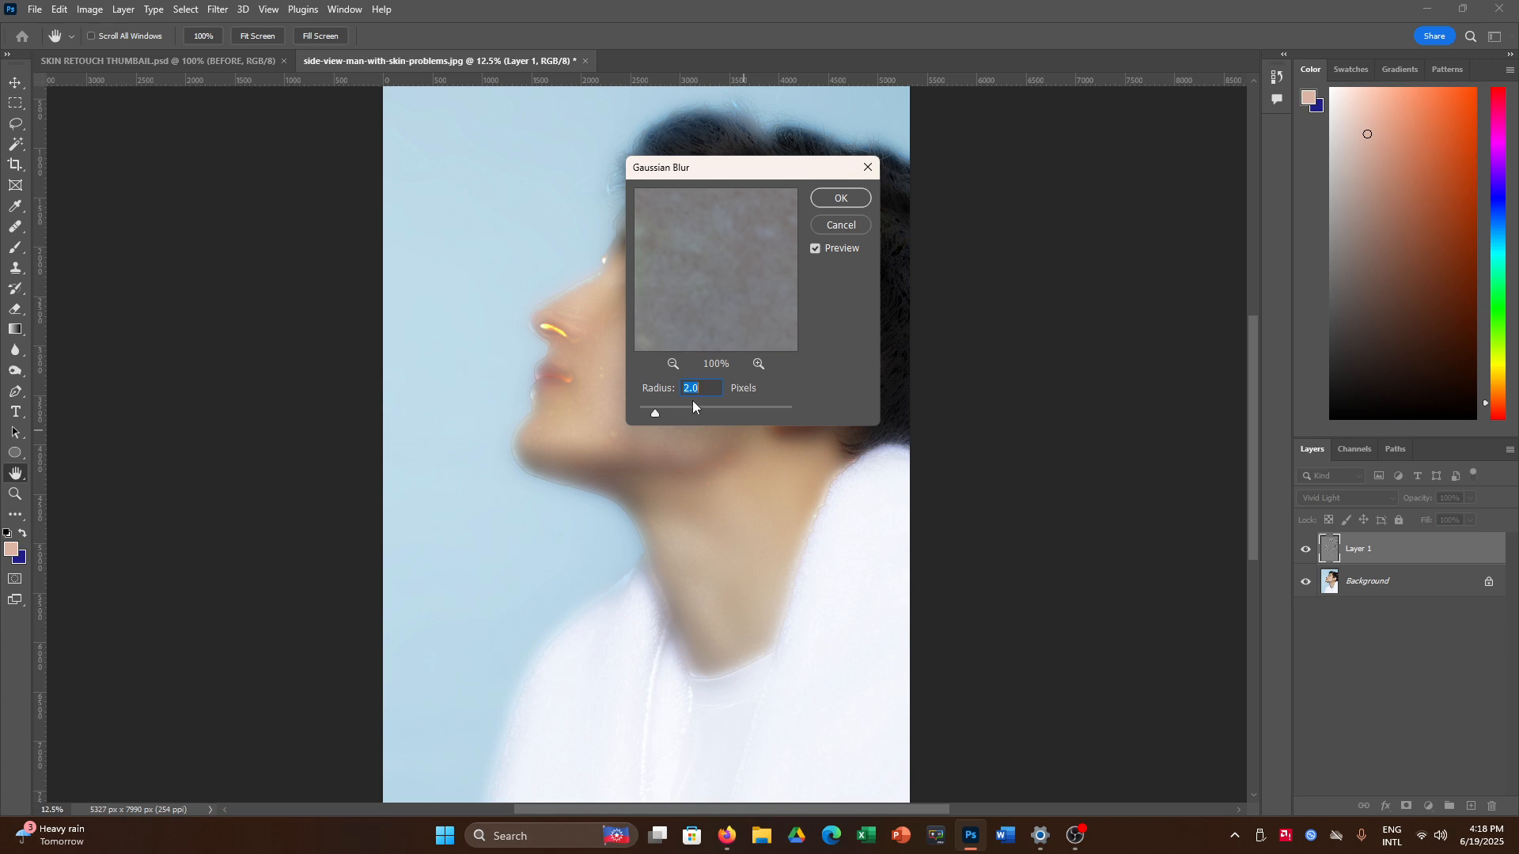
left_click(833, 201)
key("j")
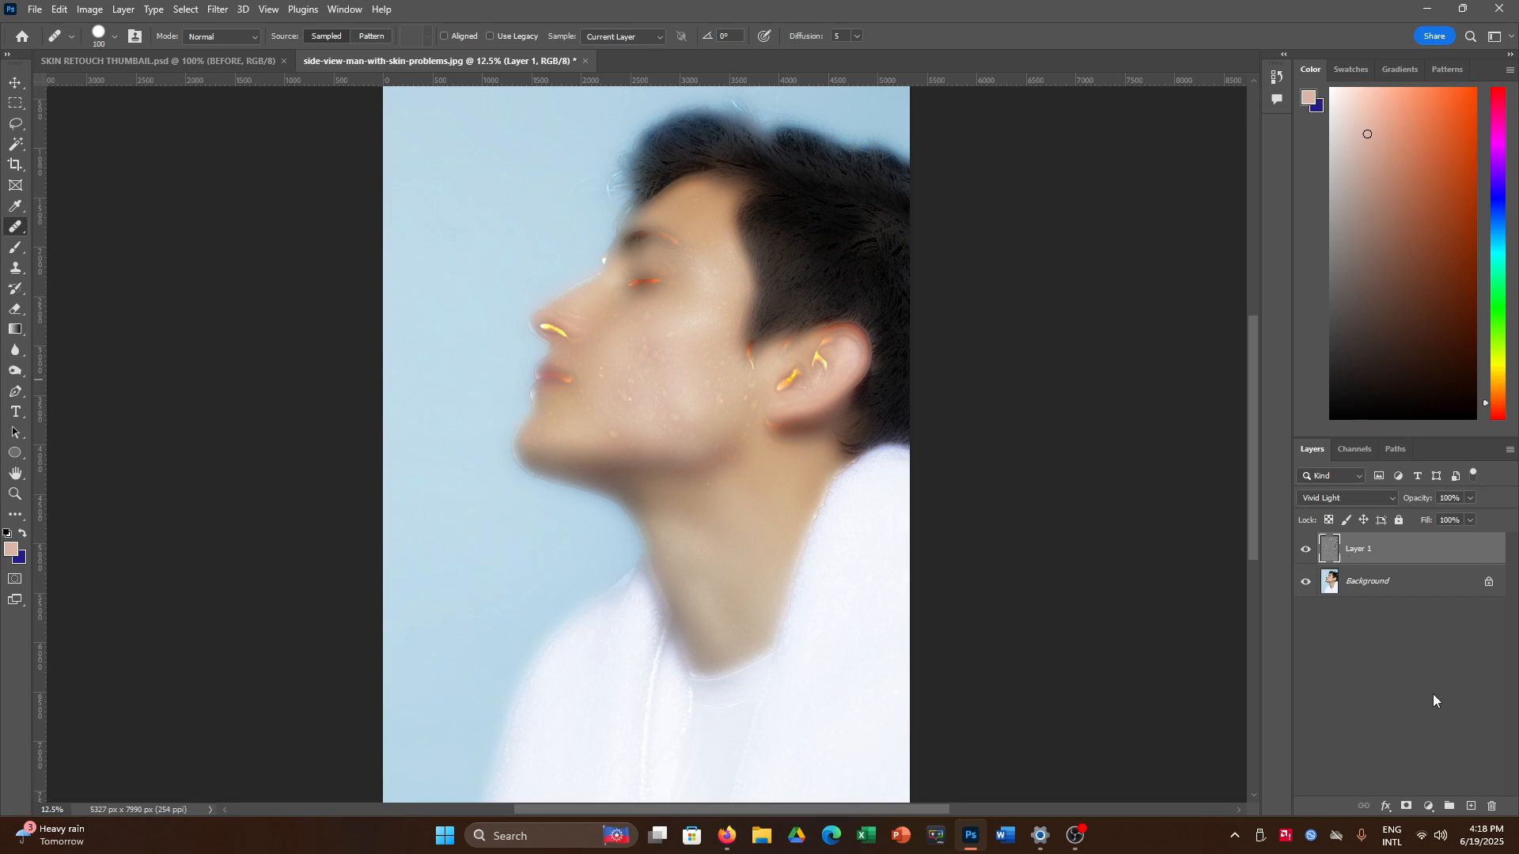
Add a layer mask to Layer 1 and invert the mask to black to hide the smoothing effect
left_click(1409, 805)
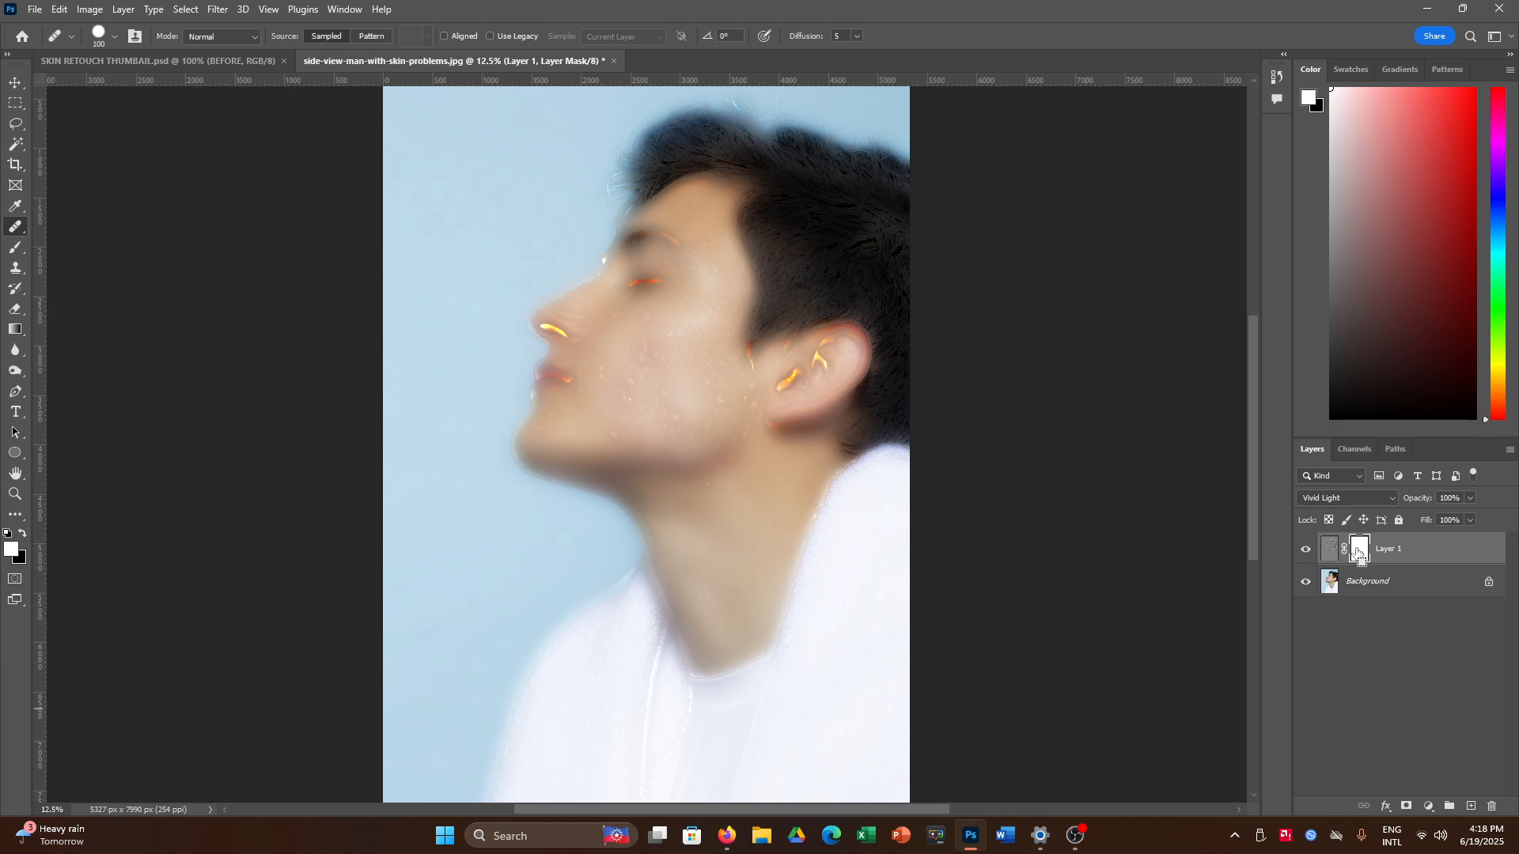
key("ctrl+i")
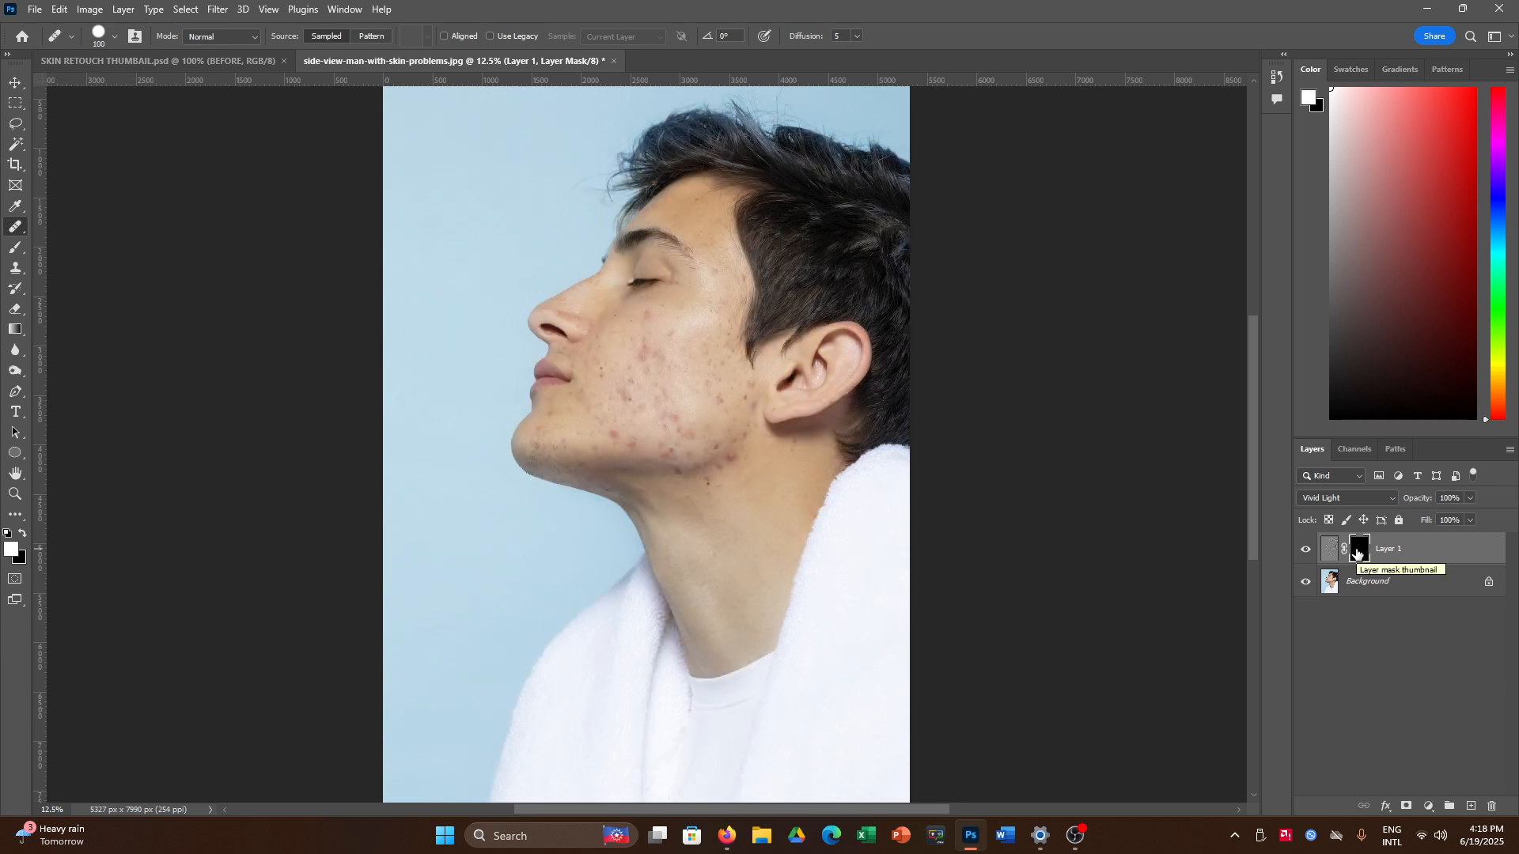
left_click(92, 9)
mouse_move(96, 54)
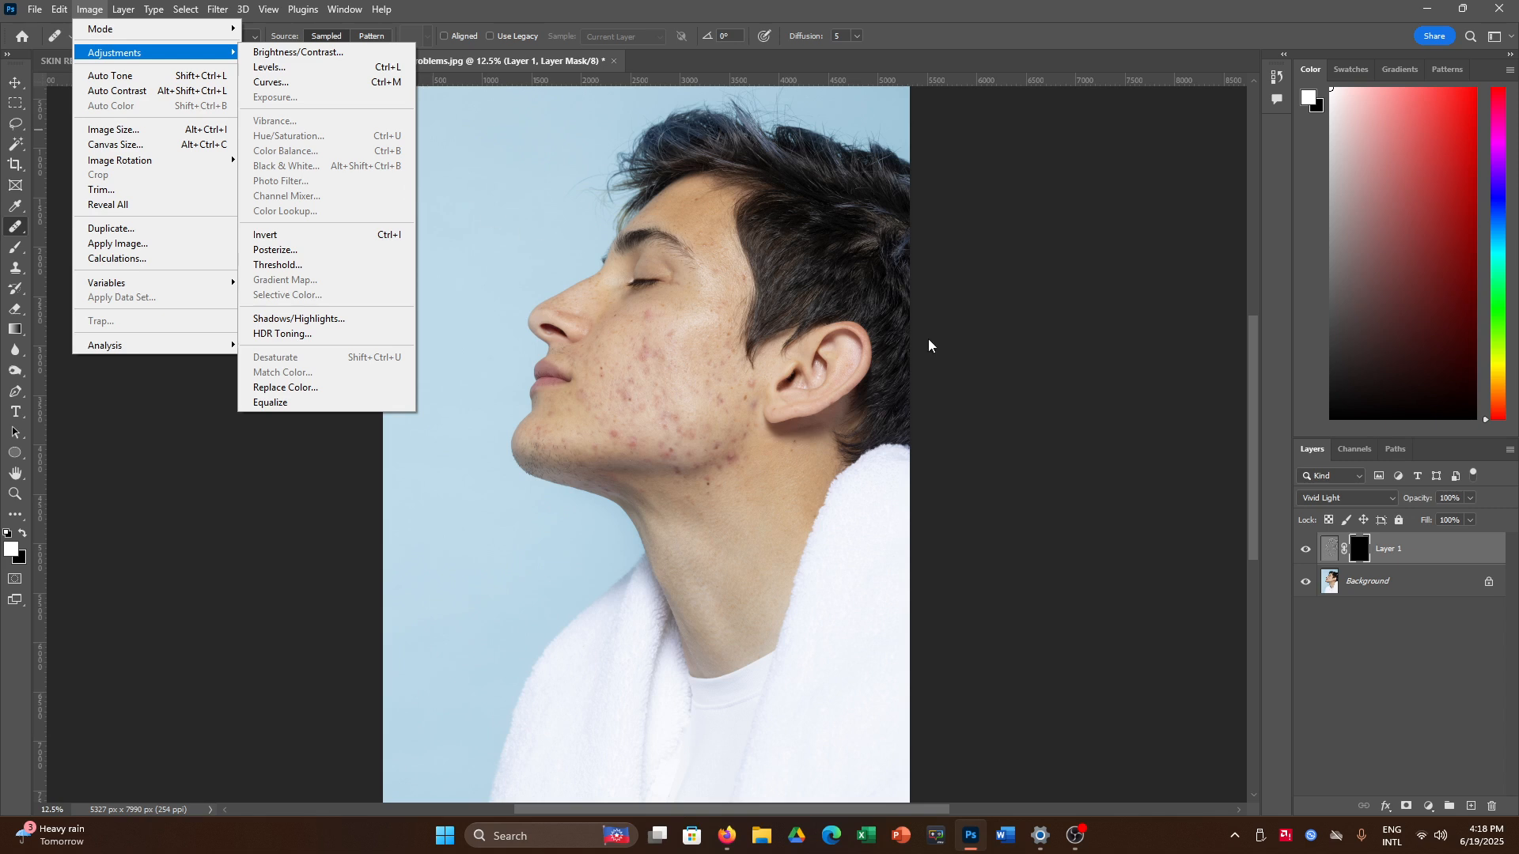
left_click(1371, 548)
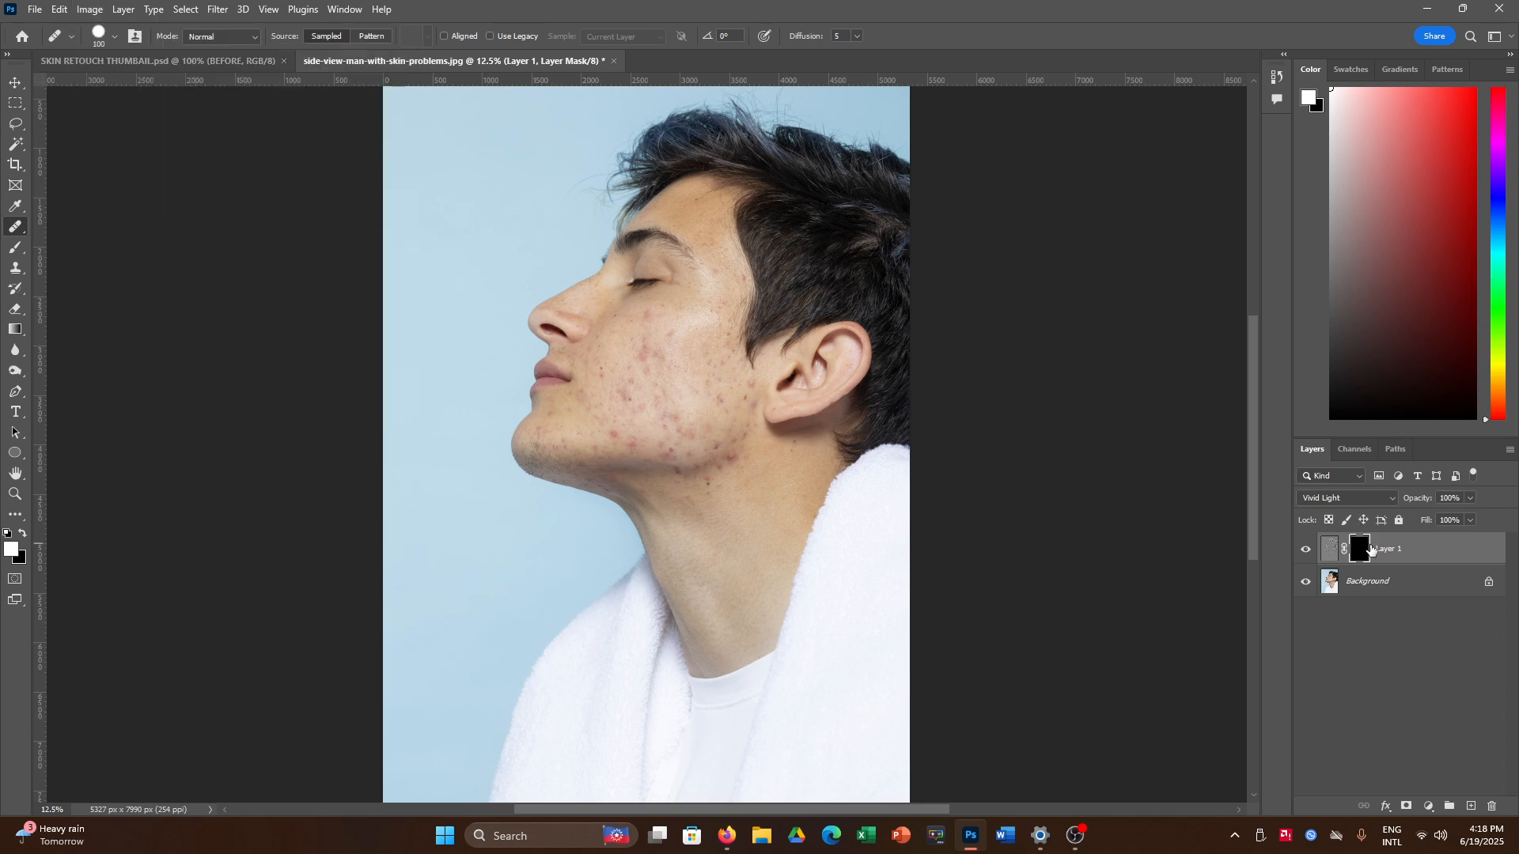
Paint white on the Layer 1 mask over the blemished cheek with a soft Brush enlarged to 400 px
left_click(14, 250)
right_click(16, 250)
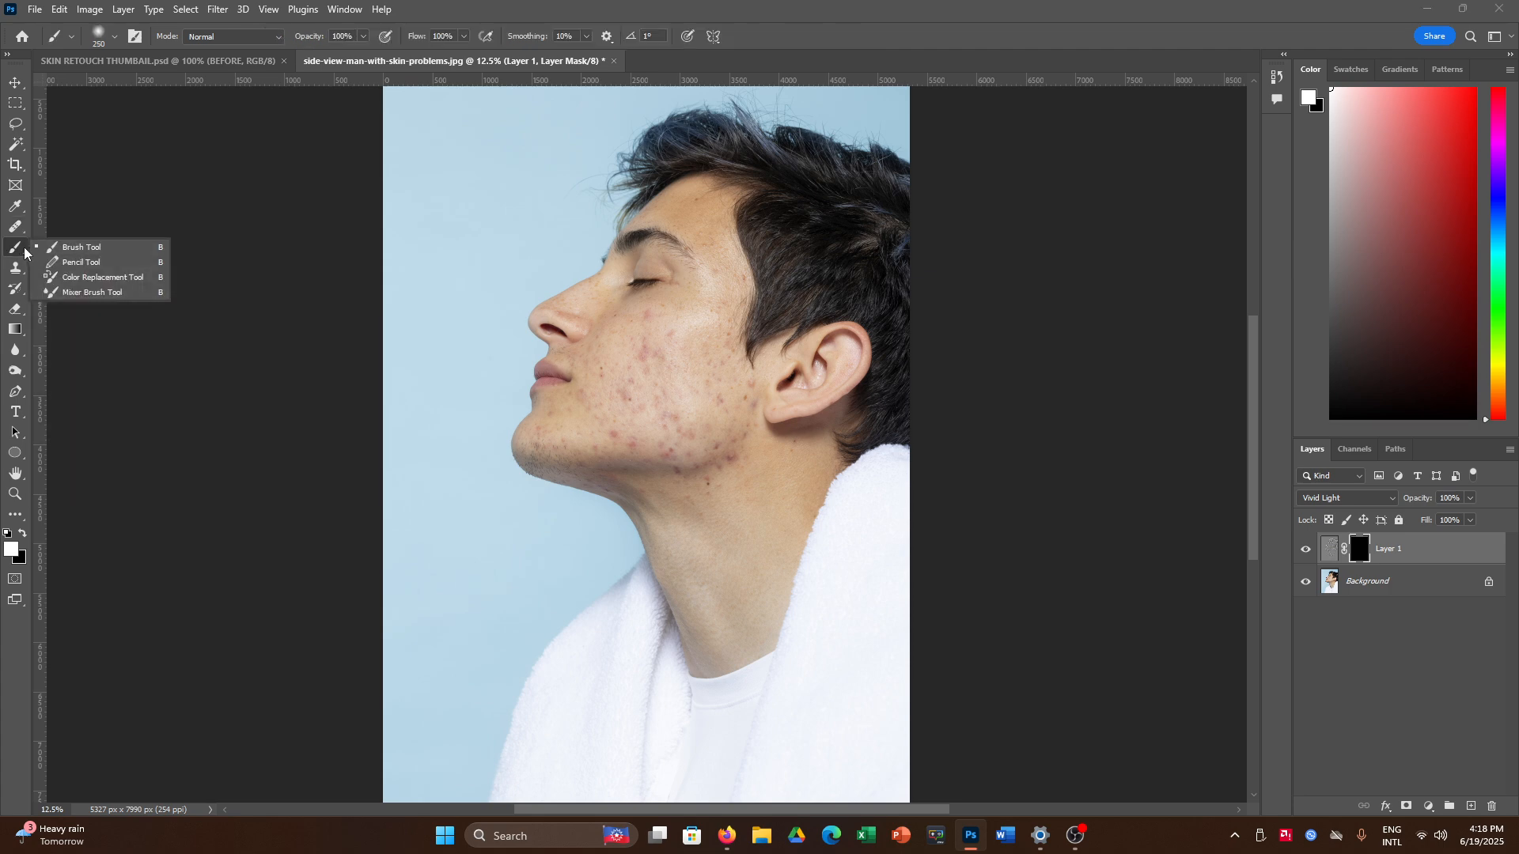
left_click(59, 247)
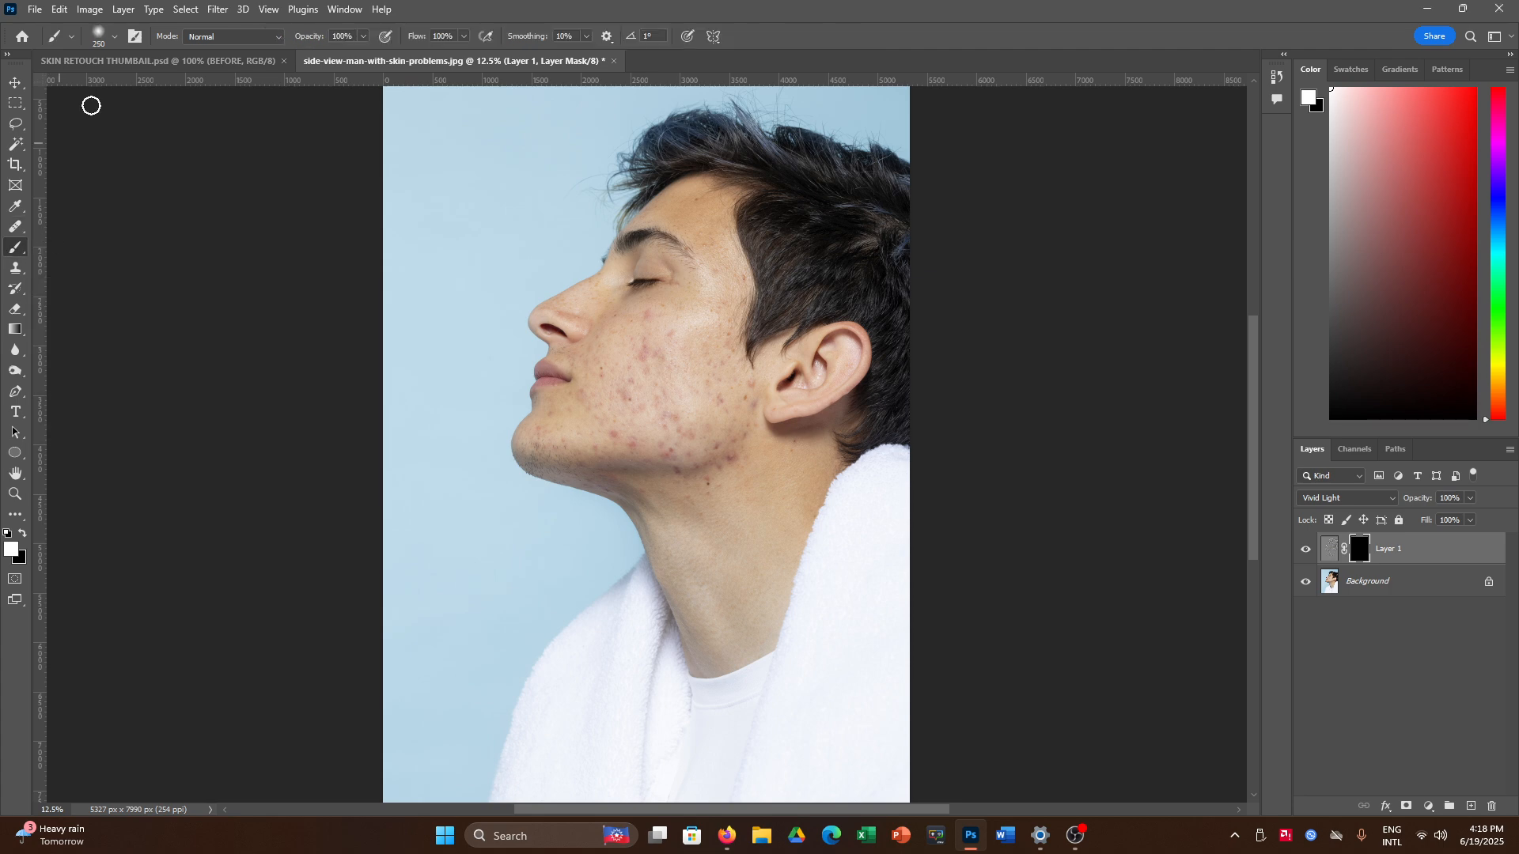
left_click(115, 39)
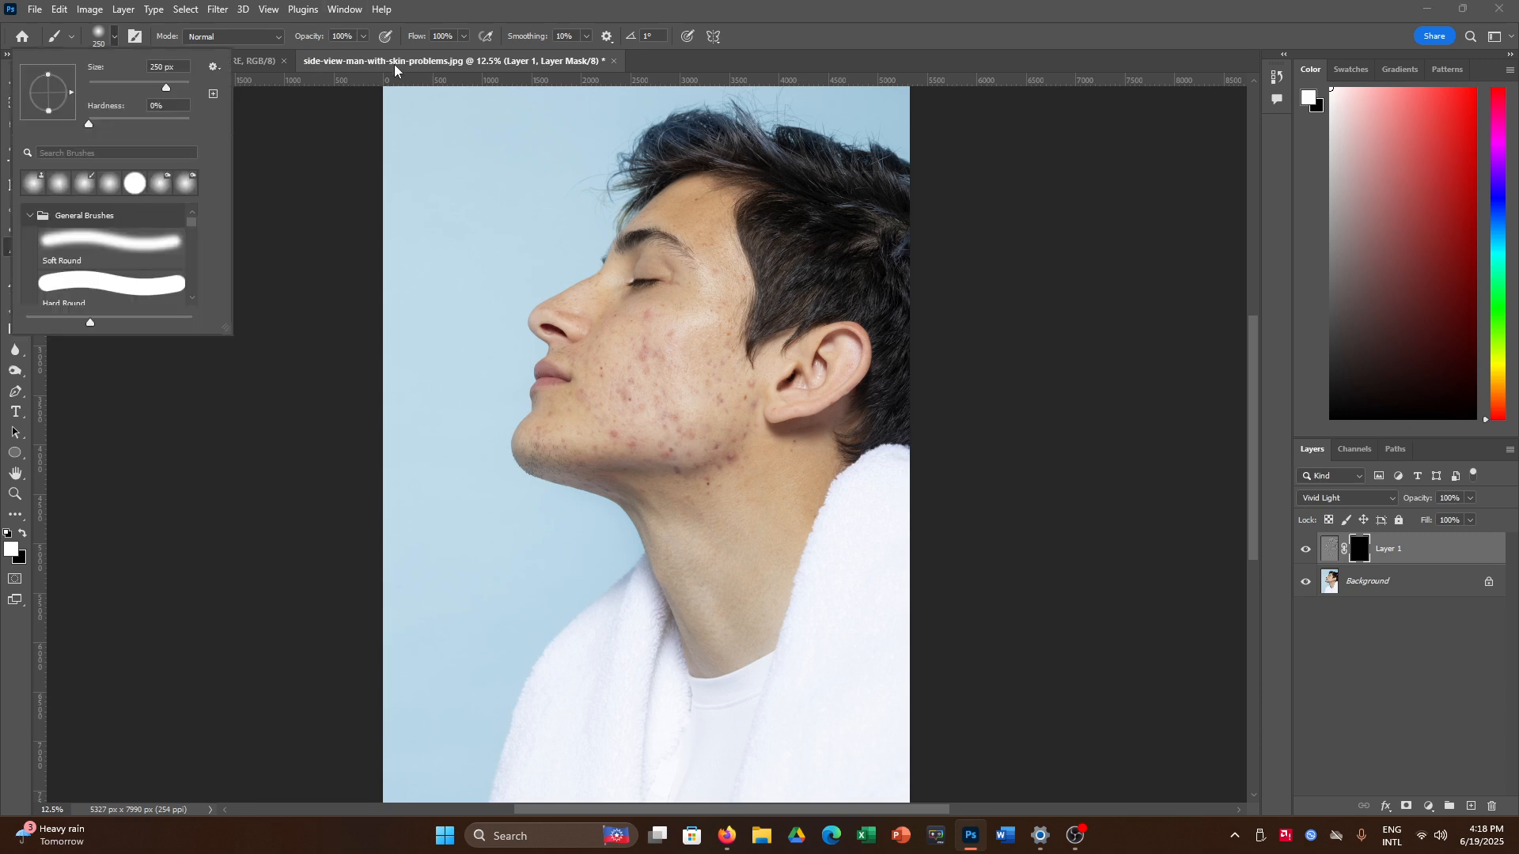
left_click(674, 371)
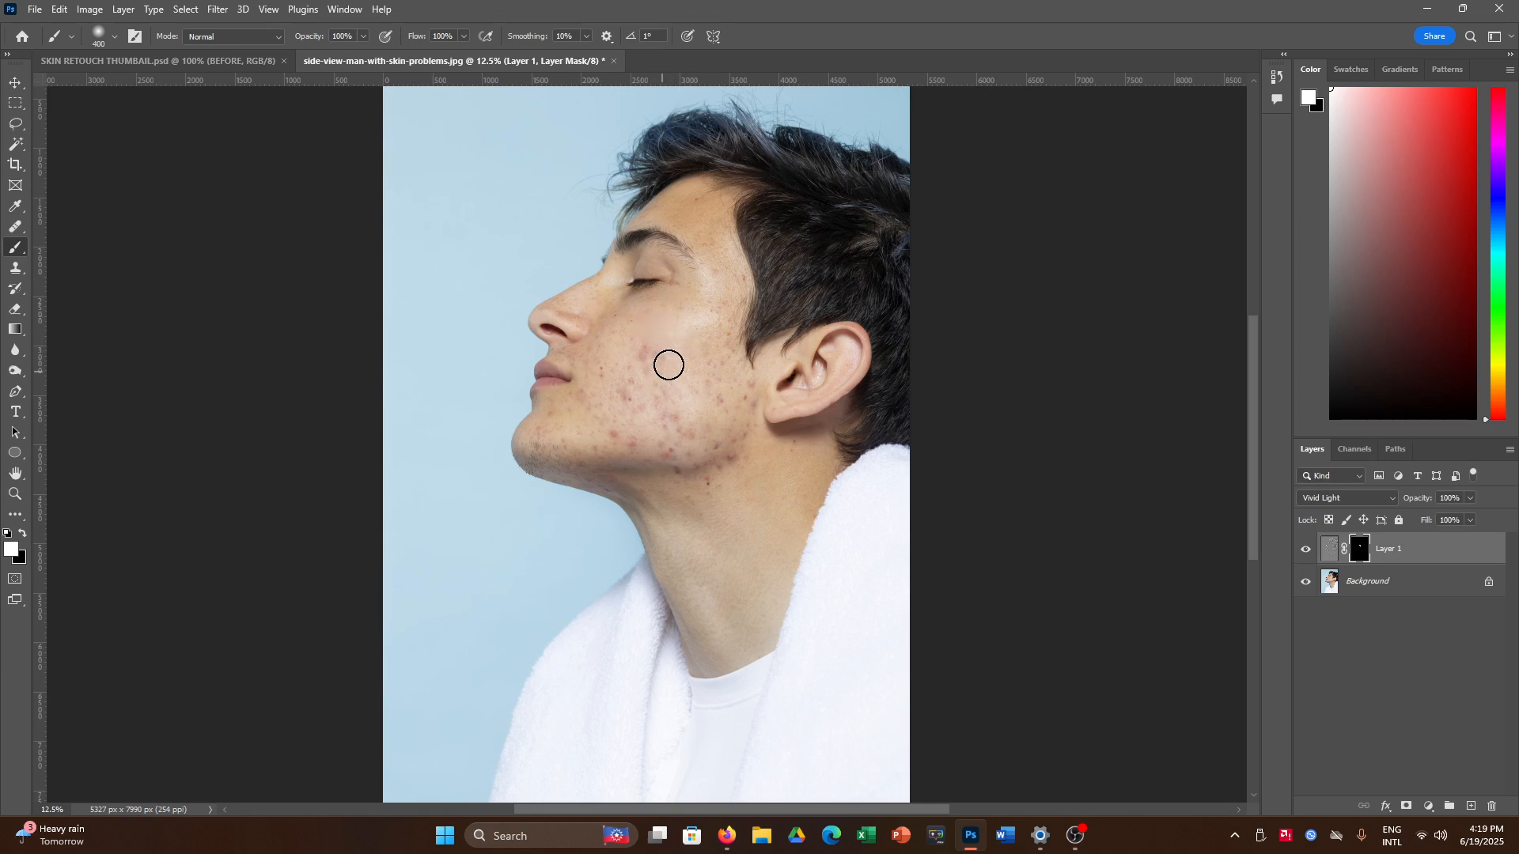
mouse_move(657, 345)
left_mouse_down()
mouse_move(623, 462)
mouse_move(696, 388)
mouse_move(712, 459)
mouse_move(686, 405)
mouse_move(685, 448)
left_mouse_up()
left_click_drag(596, 397, 599, 349)
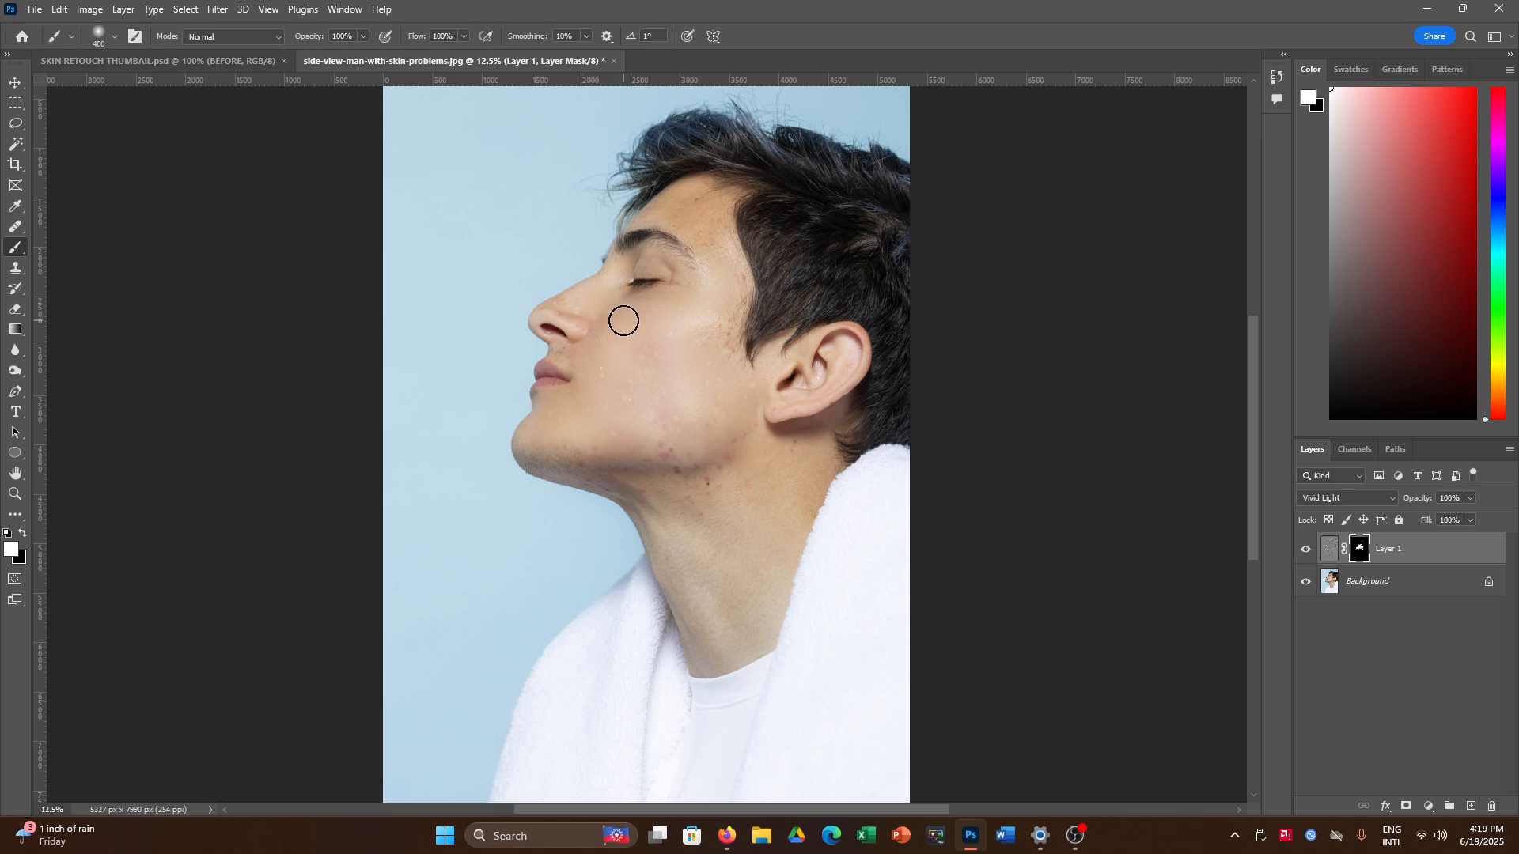
Paint the mask white over the forehead and temple skin, and reduce the brush to 250 px
key("ctrl+plus")
mouse_move(655, 312)
left_mouse_down()
mouse_move(649, 407)
mouse_move(636, 322)
mouse_move(623, 358)
mouse_move(651, 336)
mouse_move(665, 372)
mouse_move(664, 343)
mouse_move(672, 367)
mouse_move(700, 346)
mouse_move(655, 382)
mouse_move(688, 389)
mouse_move(671, 462)
mouse_move(683, 483)
mouse_move(668, 480)
mouse_move(711, 466)
mouse_move(683, 496)
mouse_move(698, 575)
mouse_move(662, 541)
mouse_move(653, 468)
mouse_move(652, 491)
mouse_move(605, 488)
mouse_move(618, 503)
mouse_move(635, 480)
mouse_move(621, 510)
mouse_move(580, 480)
mouse_move(574, 503)
mouse_move(511, 481)
left_mouse_up()
key("bracketleft")
key("bracketleft")
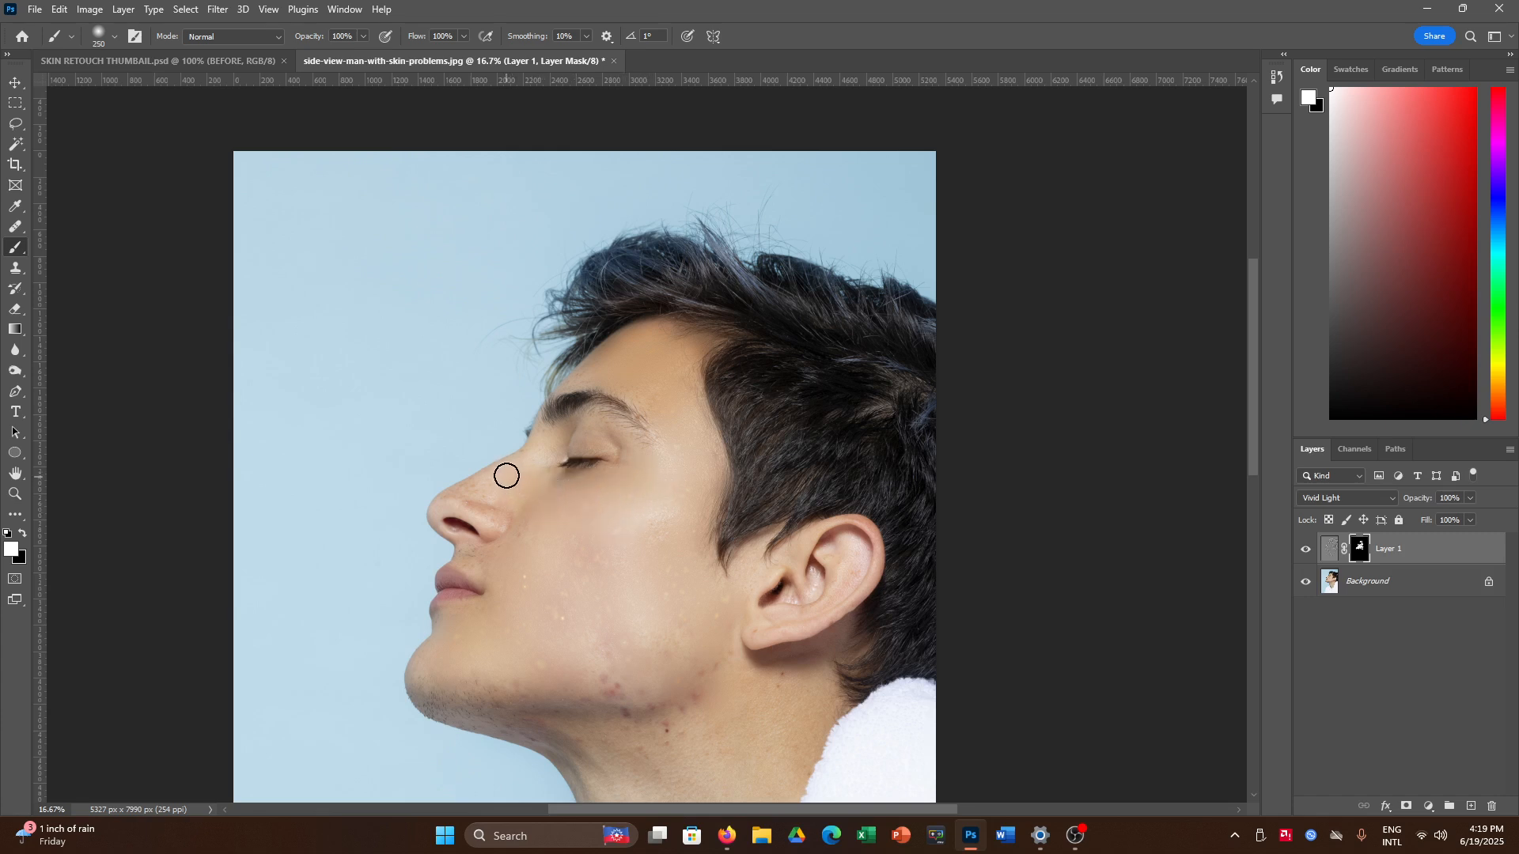
scroll(512, 475, "up", 1)
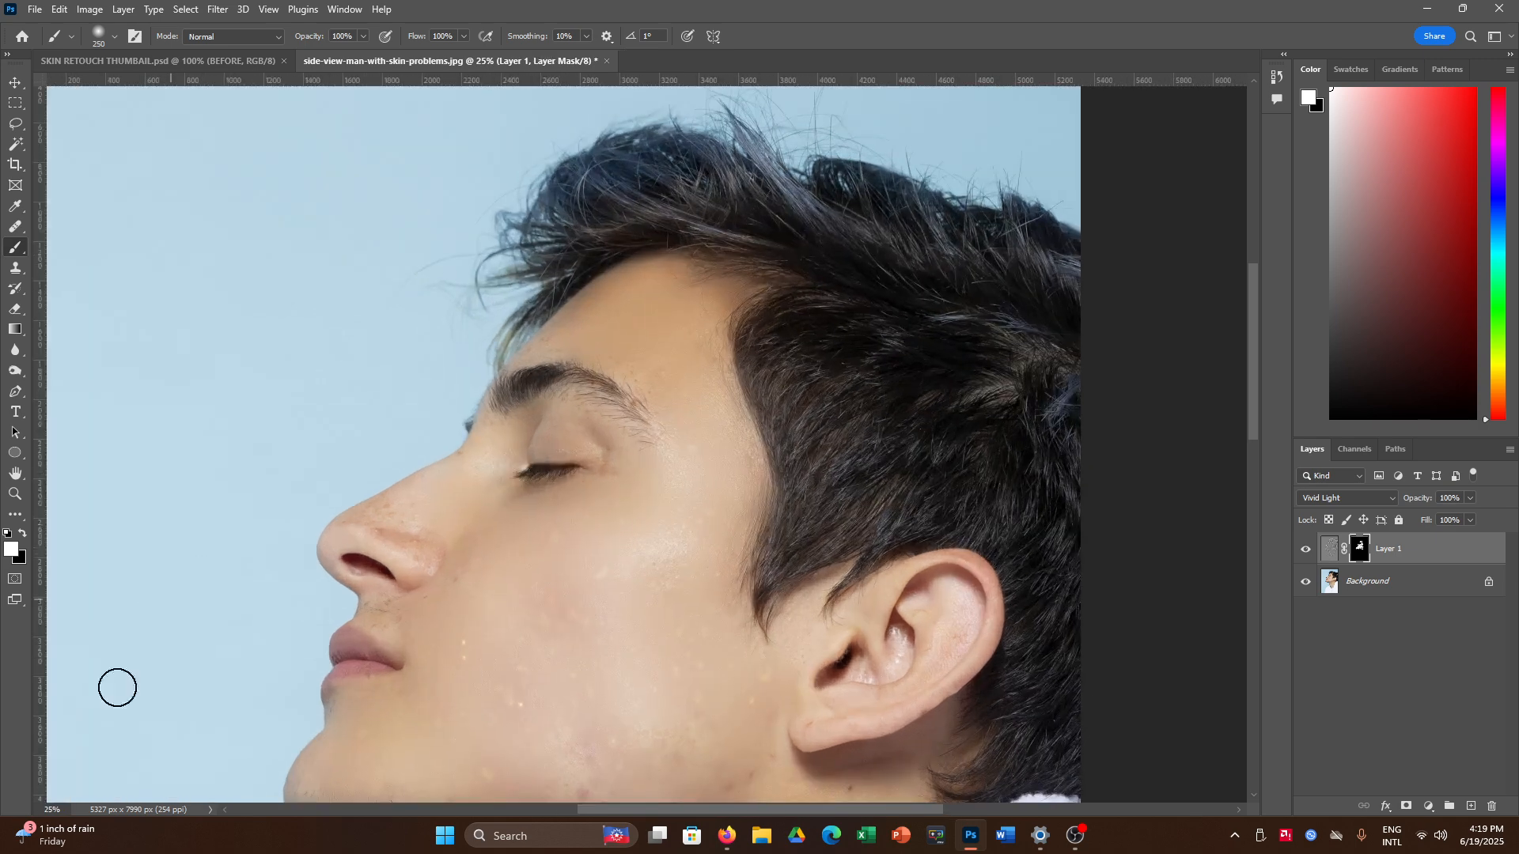
left_click_drag(455, 451, 467, 461)
mouse_move(396, 518)
left_mouse_down()
mouse_move(350, 534)
mouse_move(418, 560)
left_mouse_up()
key("ctrl+z")
key("ctrl+z")
Paint the smoothing onto the nose and the skin above the eyebrow, reducing the brush to 175 px for fine areas
mouse_move(448, 488)
left_mouse_down()
mouse_move(363, 524)
mouse_move(440, 567)
mouse_move(421, 549)
mouse_move(470, 549)
mouse_move(419, 613)
mouse_move(374, 612)
mouse_move(538, 594)
mouse_move(632, 501)
mouse_move(465, 471)
mouse_move(459, 503)
mouse_move(556, 401)
mouse_move(557, 344)
left_mouse_up()
key("bracketleft")
key("bracketleft")
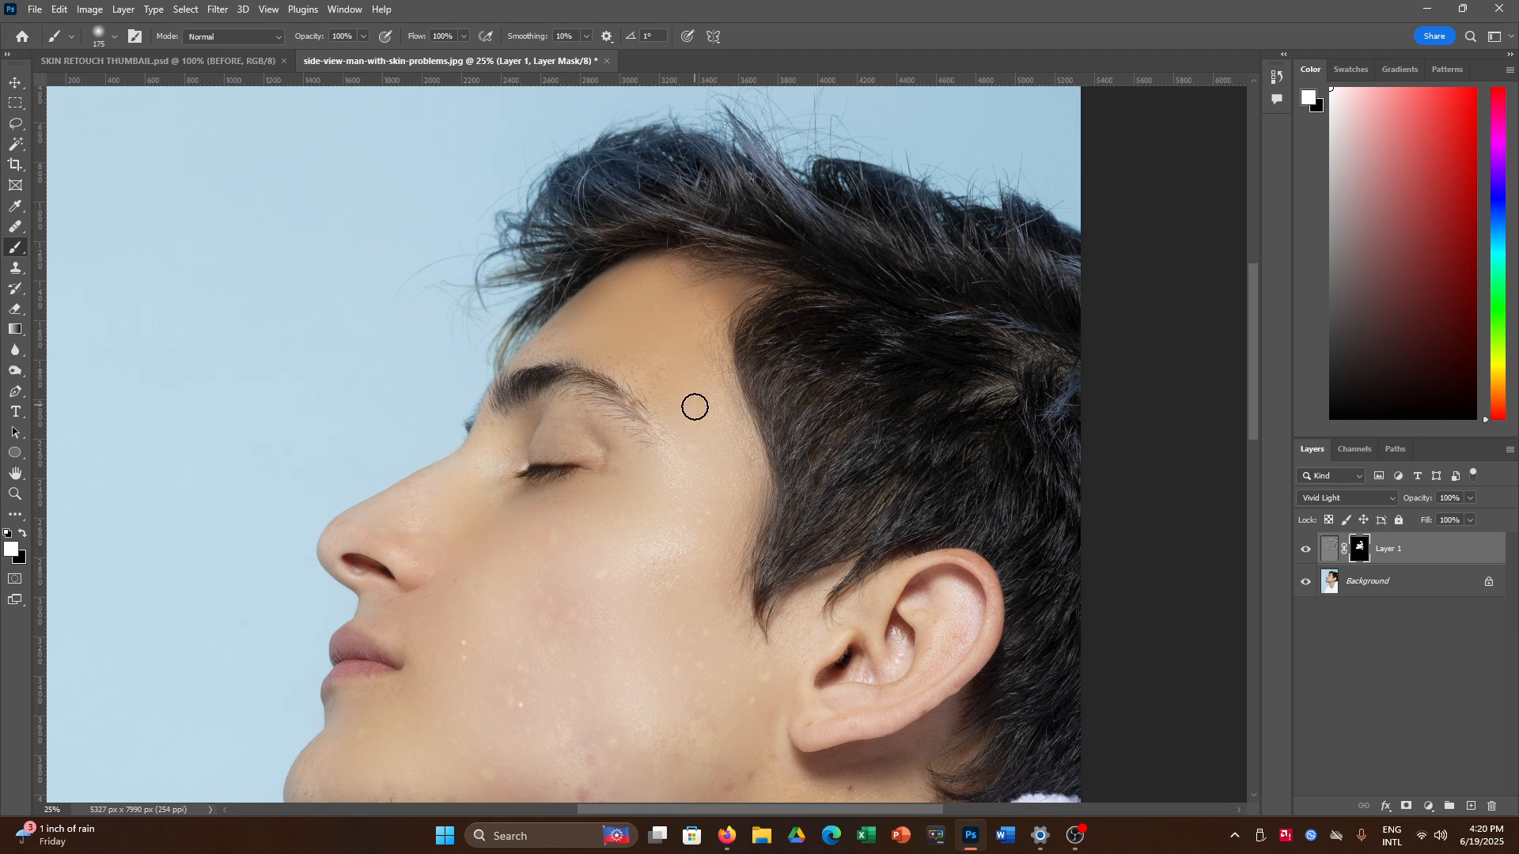
Paint the mask white along the jawline and the upper neck beneath it with a 250 px brush
scroll(626, 620, "down", 5)
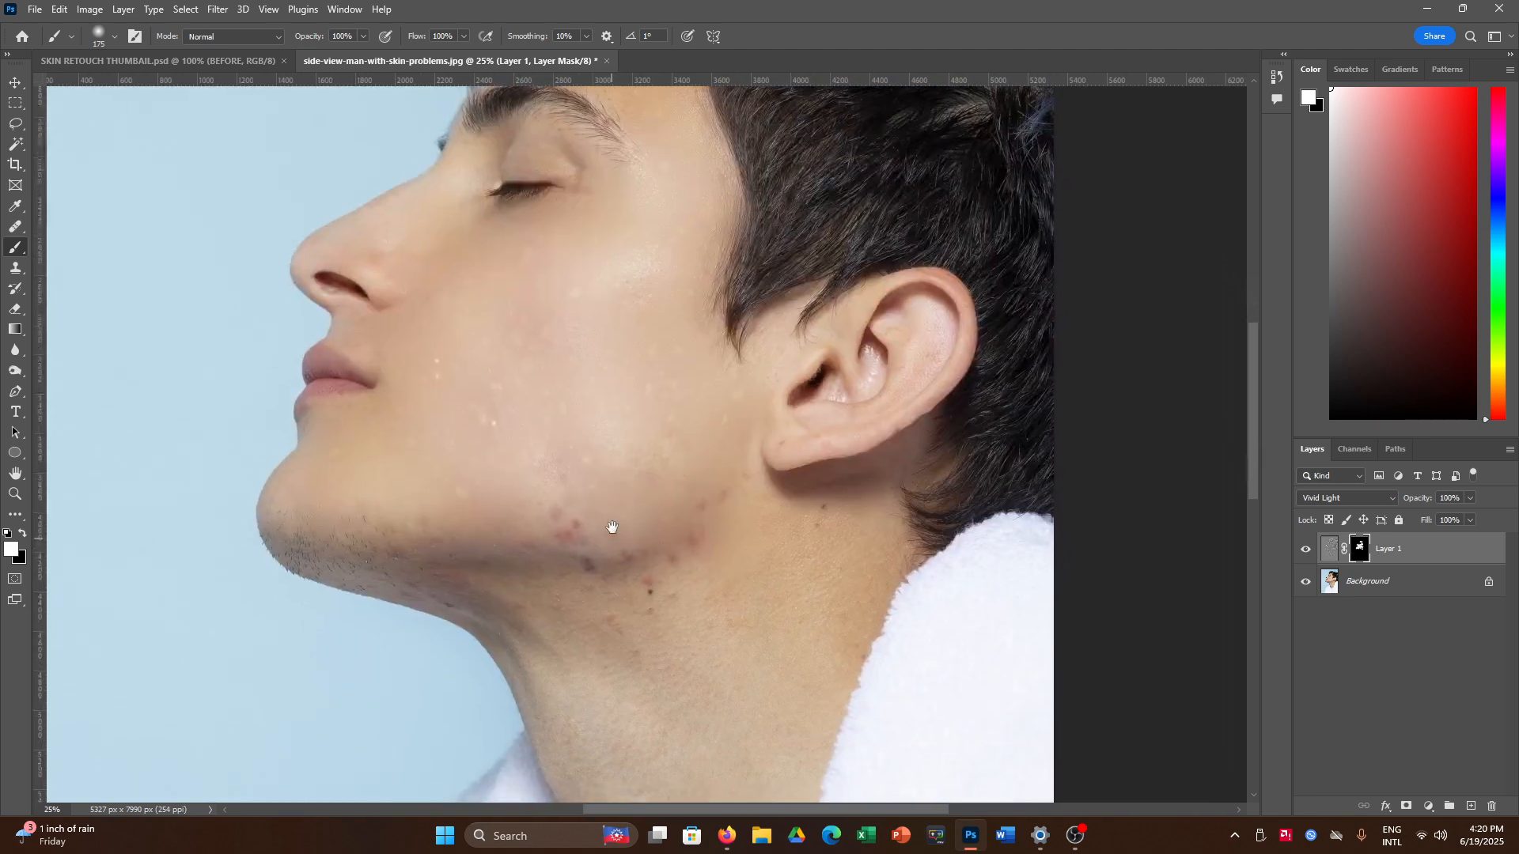
key("bracketright")
key("bracketright")
key("bracketright")
key("bracketright")
key("bracketright")
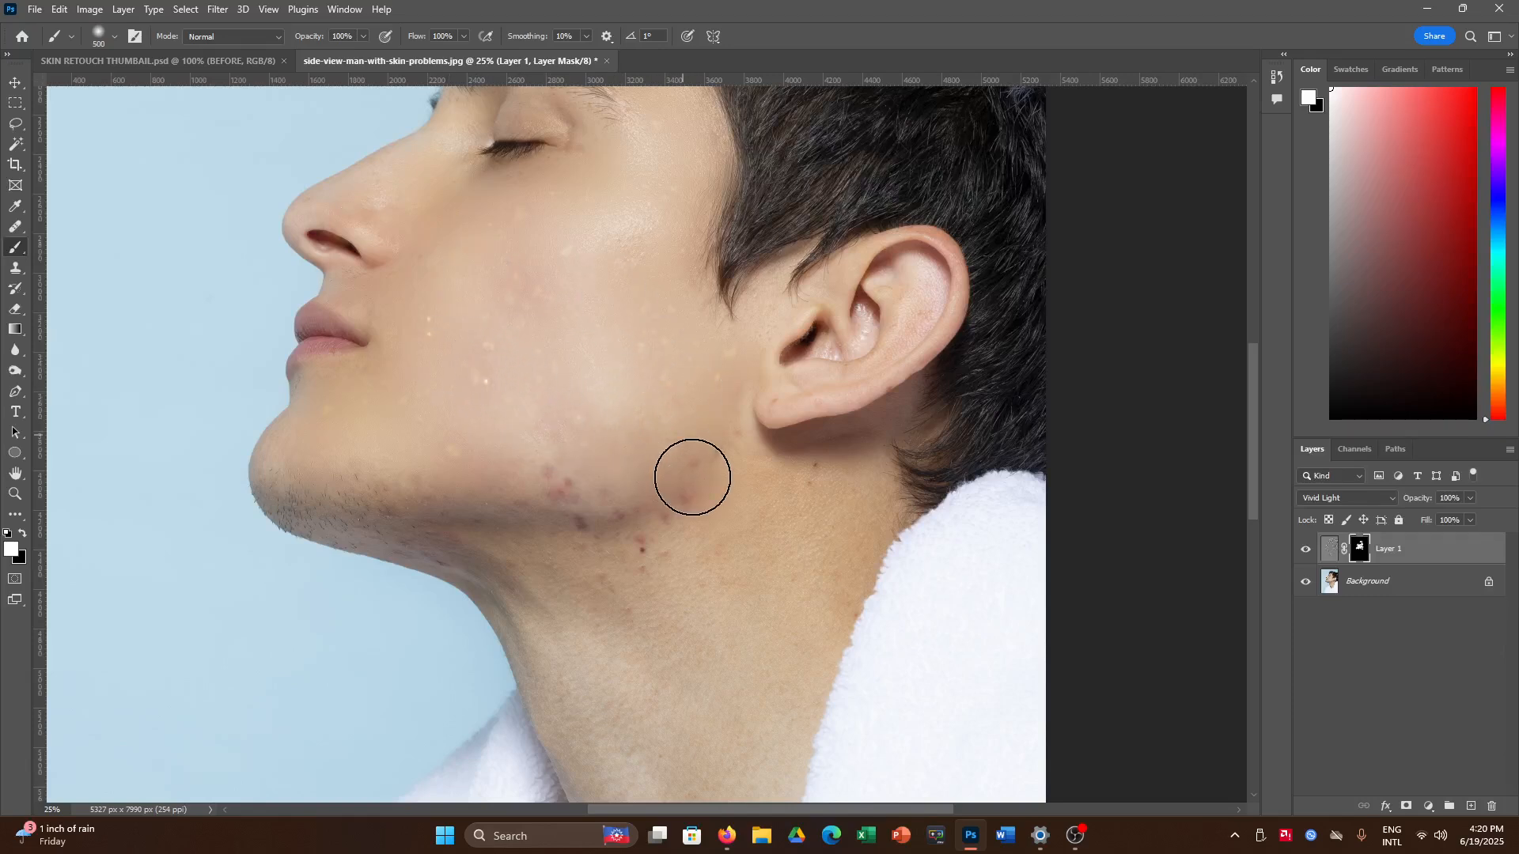
key("bracketleft")
key("bracketleft")
key("bracketleft")
key("bracketleft")
key("bracketleft")
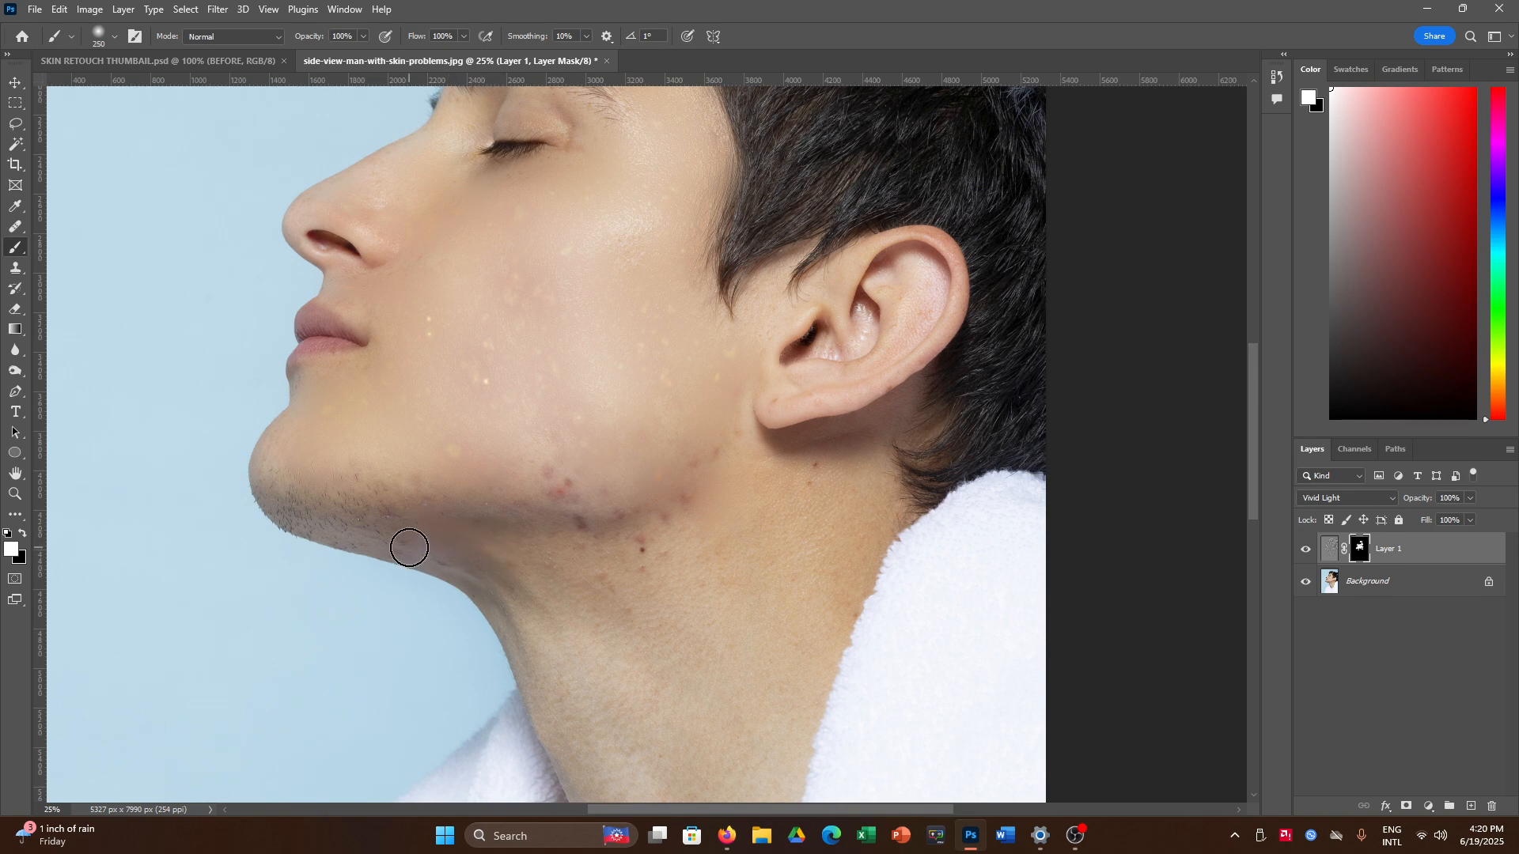
mouse_move(501, 570)
left_mouse_down()
mouse_move(512, 528)
mouse_move(534, 525)
mouse_move(638, 525)
mouse_move(620, 554)
mouse_move(485, 554)
mouse_move(582, 575)
mouse_move(536, 504)
mouse_move(553, 484)
mouse_move(584, 516)
mouse_move(567, 485)
mouse_move(479, 510)
mouse_move(582, 510)
mouse_move(565, 526)
mouse_move(667, 507)
mouse_move(666, 522)
mouse_move(696, 499)
mouse_move(640, 550)
left_mouse_up()
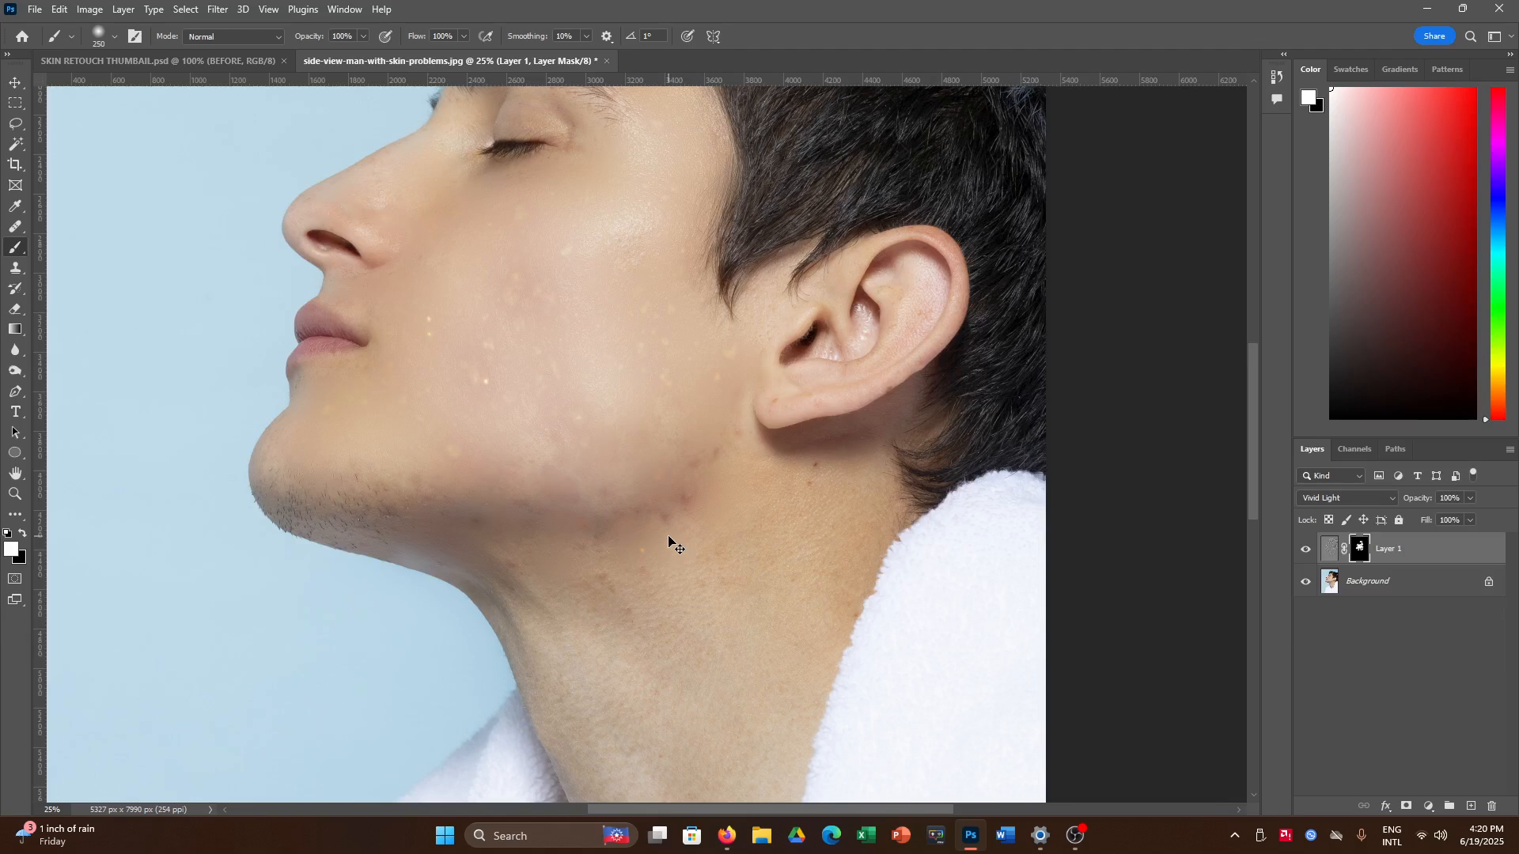
key("ctrl+comma")
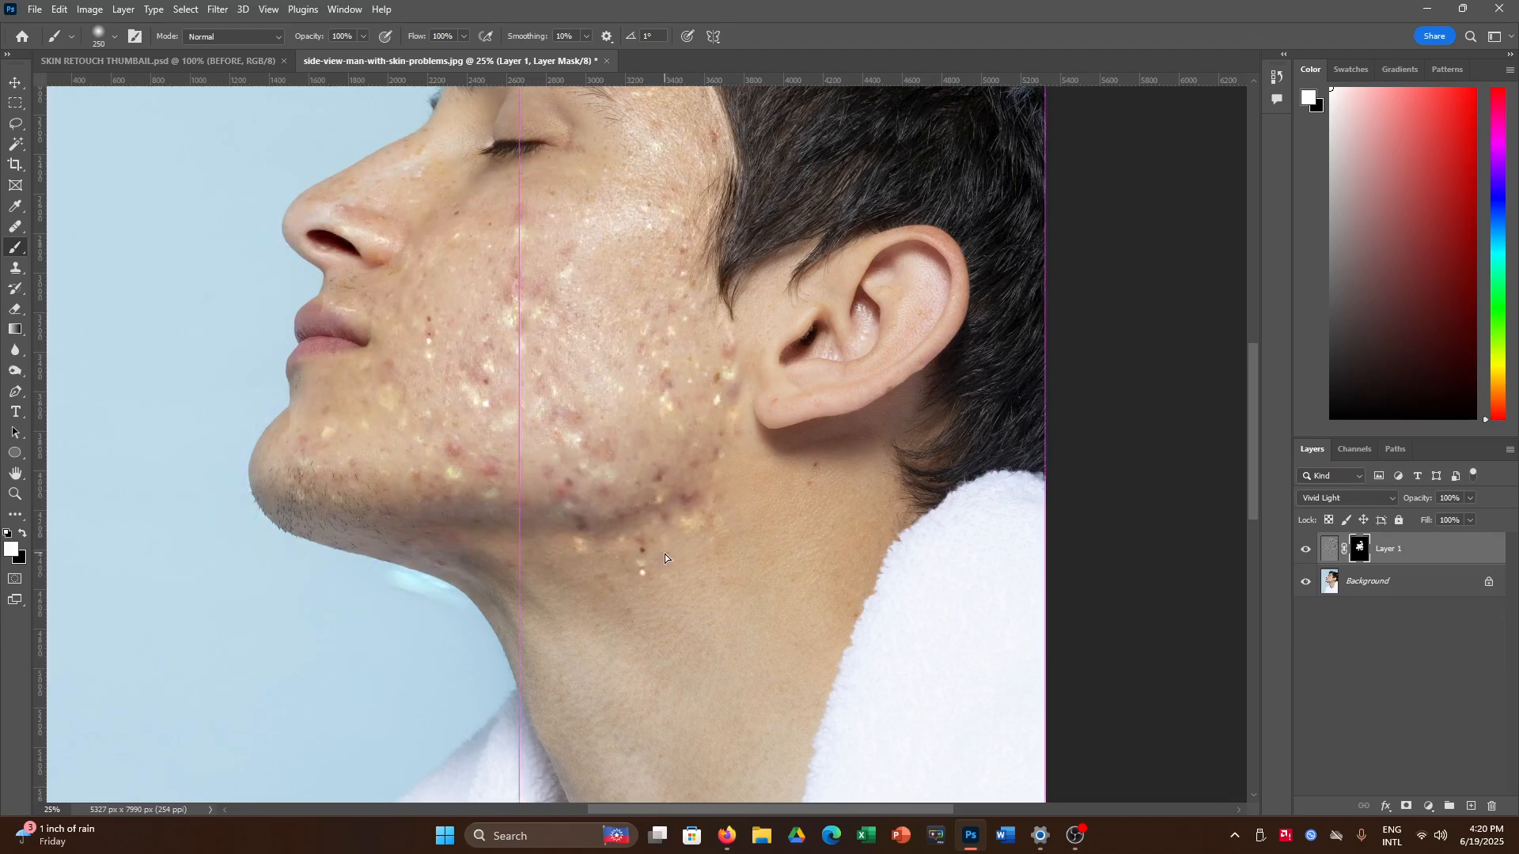
key("ctrl+comma")
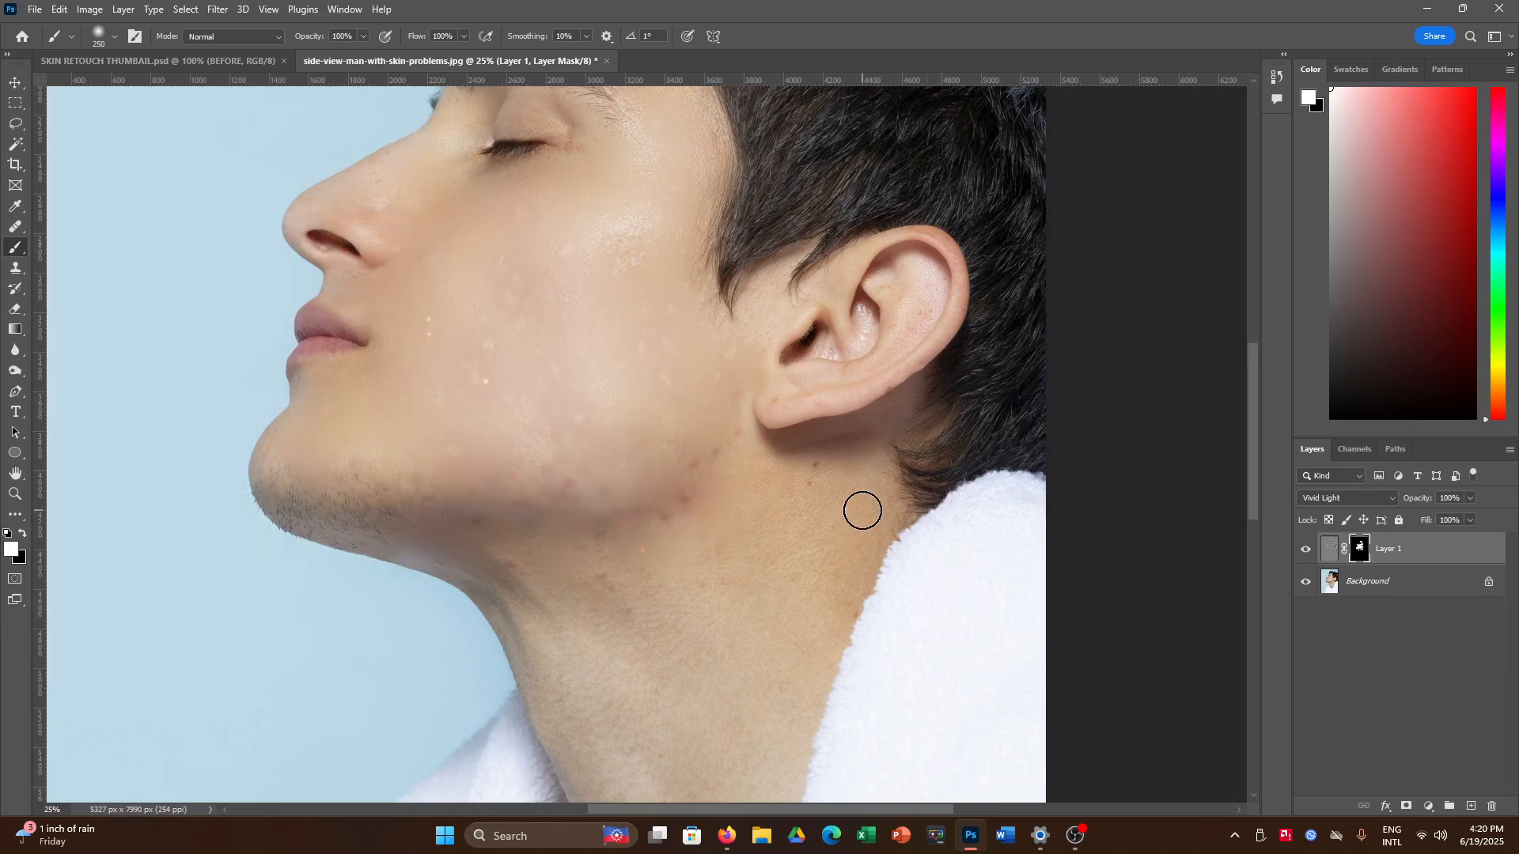
Paint the mask white over the side of the neck below the ear with a 400 px brush, and reduce it to 250 px
key("bracketright")
key("bracketright")
mouse_move(773, 540)
left_mouse_down()
mouse_move(808, 482)
mouse_move(778, 545)
mouse_move(694, 485)
mouse_move(747, 464)
mouse_move(745, 508)
mouse_move(788, 513)
mouse_move(744, 633)
mouse_move(722, 599)
mouse_move(755, 537)
mouse_move(843, 543)
mouse_move(780, 666)
mouse_move(848, 526)
mouse_move(868, 506)
mouse_move(874, 518)
mouse_move(880, 444)
left_mouse_up()
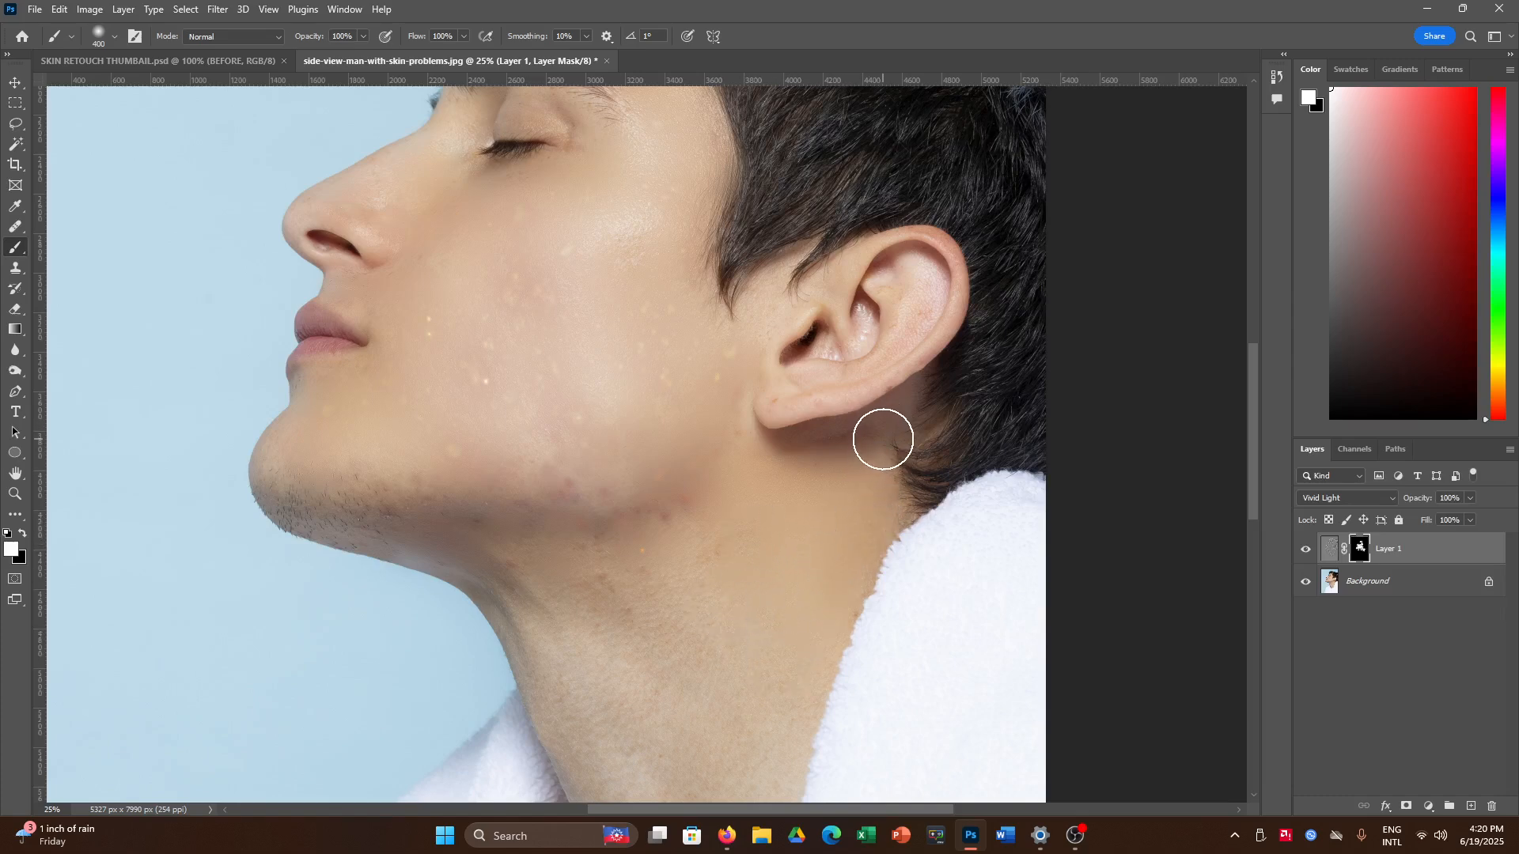
key("bracketleft")
key("bracketleft")
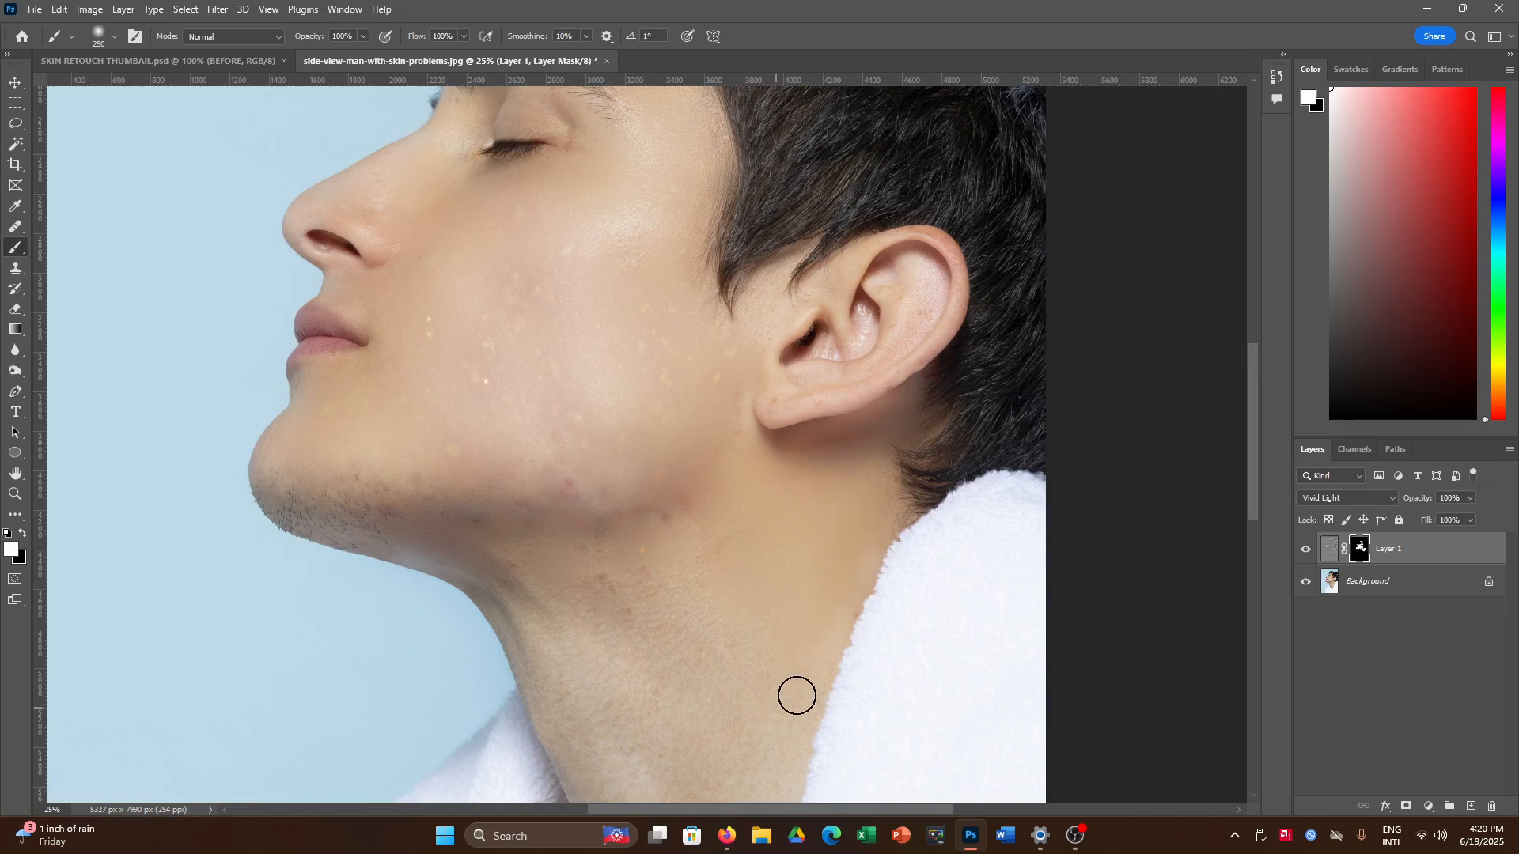
Smooth the rest of the neck down to the shirt collar by painting the mask white with the 250 px brush
scroll(759, 601, "down", 2)
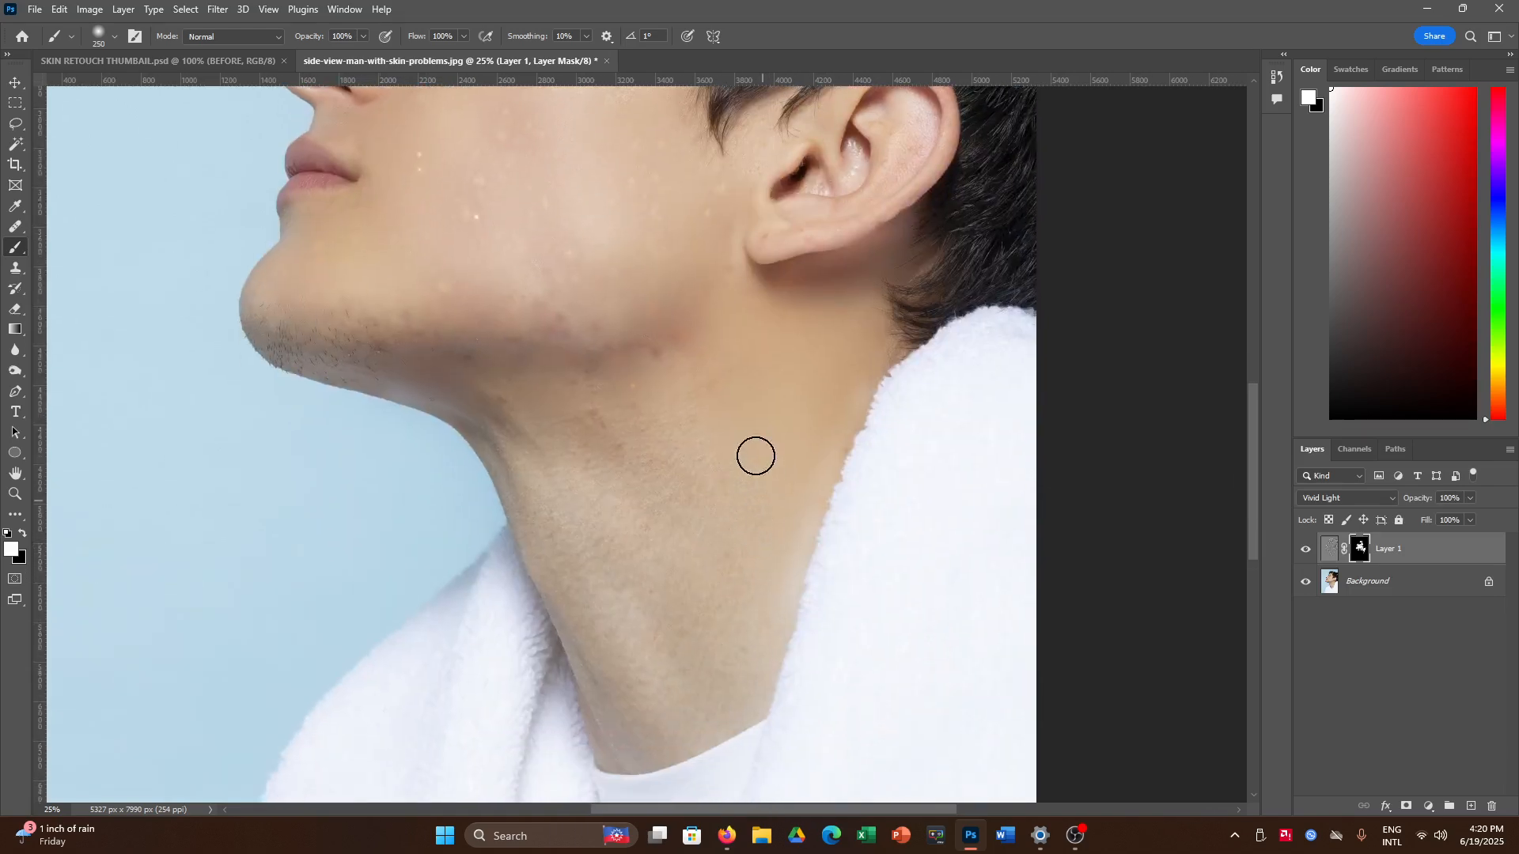
mouse_move(655, 360)
left_mouse_down()
mouse_move(701, 492)
mouse_move(666, 466)
mouse_move(660, 535)
mouse_move(717, 565)
mouse_move(733, 492)
mouse_move(780, 480)
mouse_move(725, 504)
mouse_move(705, 629)
mouse_move(744, 590)
mouse_move(753, 607)
mouse_move(737, 676)
mouse_move(696, 685)
mouse_move(572, 547)
mouse_move(553, 435)
mouse_move(667, 519)
mouse_move(627, 458)
mouse_move(483, 414)
mouse_move(465, 393)
mouse_move(565, 398)
mouse_move(644, 450)
mouse_move(583, 377)
mouse_move(660, 526)
mouse_move(469, 445)
mouse_move(480, 412)
mouse_move(671, 597)
mouse_move(527, 457)
mouse_move(691, 552)
mouse_move(575, 456)
mouse_move(577, 534)
mouse_move(484, 430)
mouse_move(614, 583)
mouse_move(531, 510)
mouse_move(570, 552)
mouse_move(514, 513)
mouse_move(575, 586)
mouse_move(574, 565)
mouse_move(680, 648)
mouse_move(640, 616)
left_mouse_up()
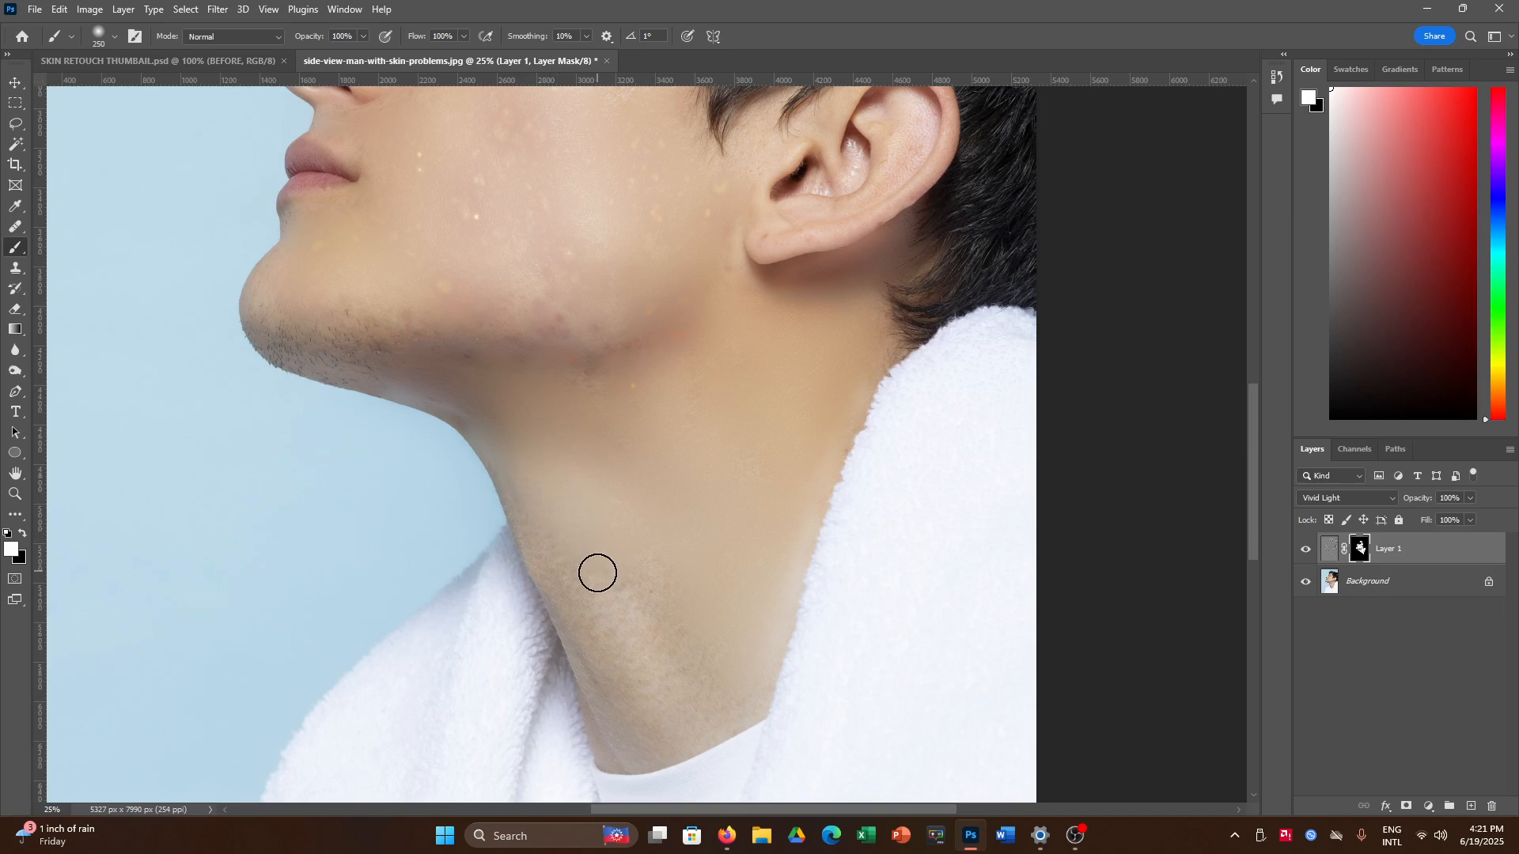
mouse_move(649, 608)
left_mouse_down()
mouse_move(657, 675)
mouse_move(746, 694)
mouse_move(651, 729)
mouse_move(697, 727)
mouse_move(626, 640)
mouse_move(564, 605)
mouse_move(611, 664)
mouse_move(583, 661)
mouse_move(701, 714)
mouse_move(666, 695)
mouse_move(573, 550)
mouse_move(534, 525)
mouse_move(575, 579)
mouse_move(530, 545)
mouse_move(610, 611)
mouse_move(653, 577)
mouse_move(685, 622)
mouse_move(709, 507)
mouse_move(661, 457)
left_mouse_up()
scroll(662, 457, "down", 2)
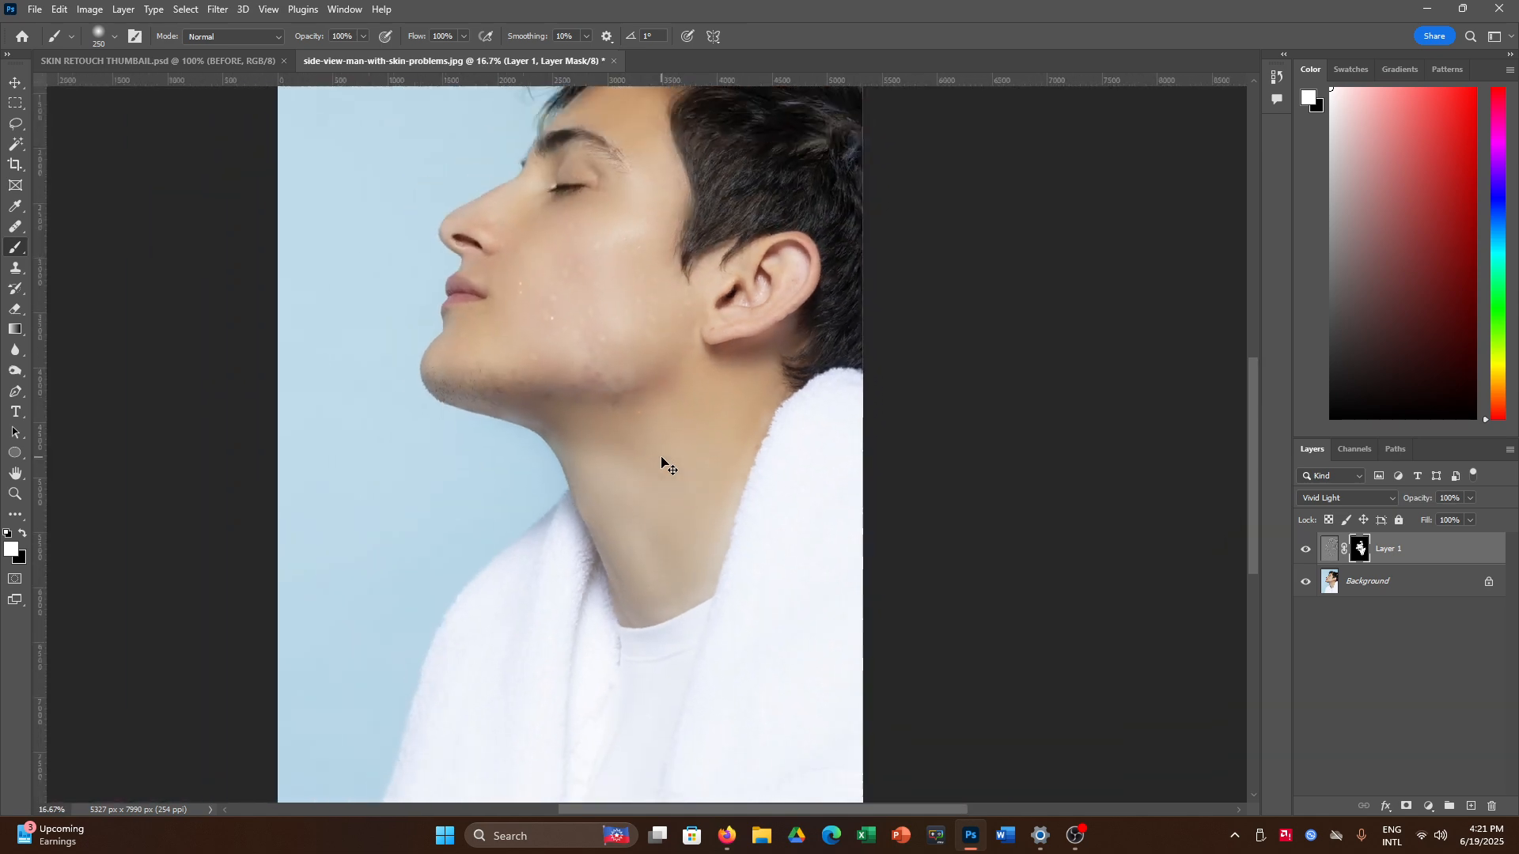
left_click_drag(432, 312, 406, 400)
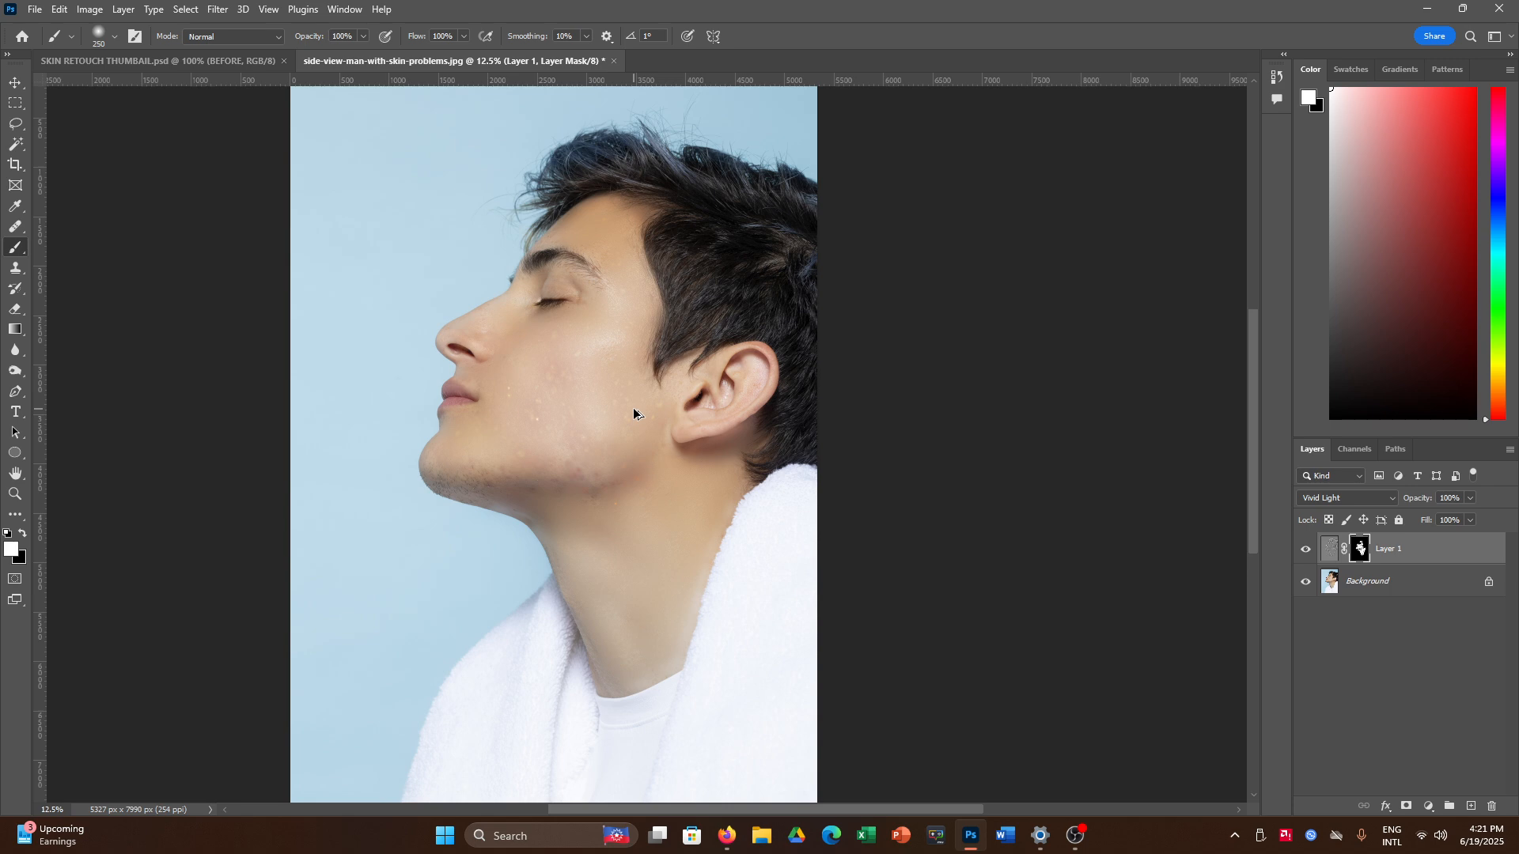
Stamp all visible layers into a new merged layer on top and set up the Spot Healing Brush at 150 px
key("ctrl+shift+alt+e")
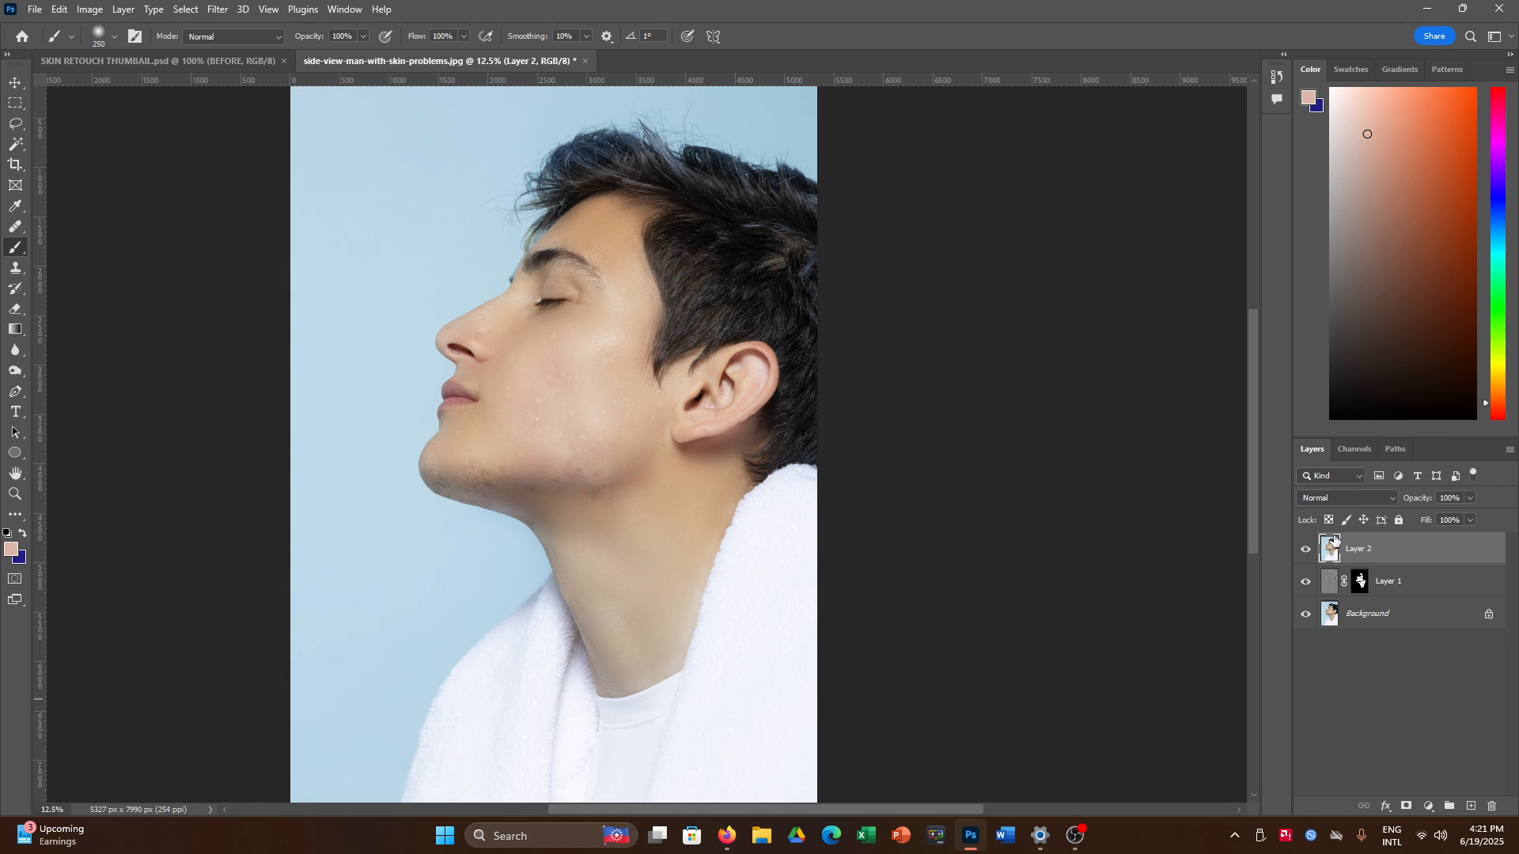
key("ctrl+plus")
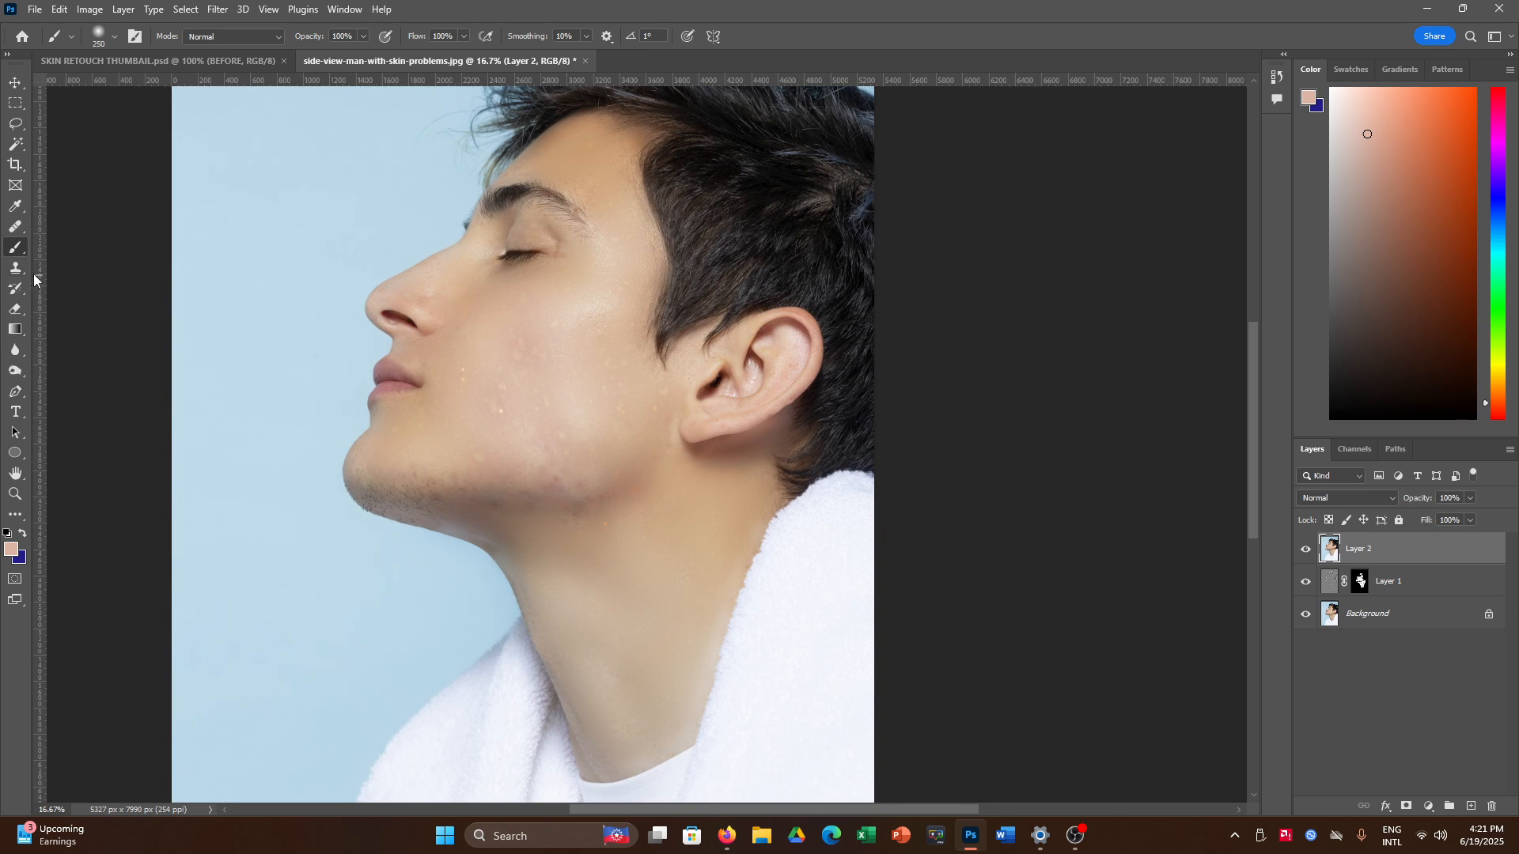
left_click(16, 207)
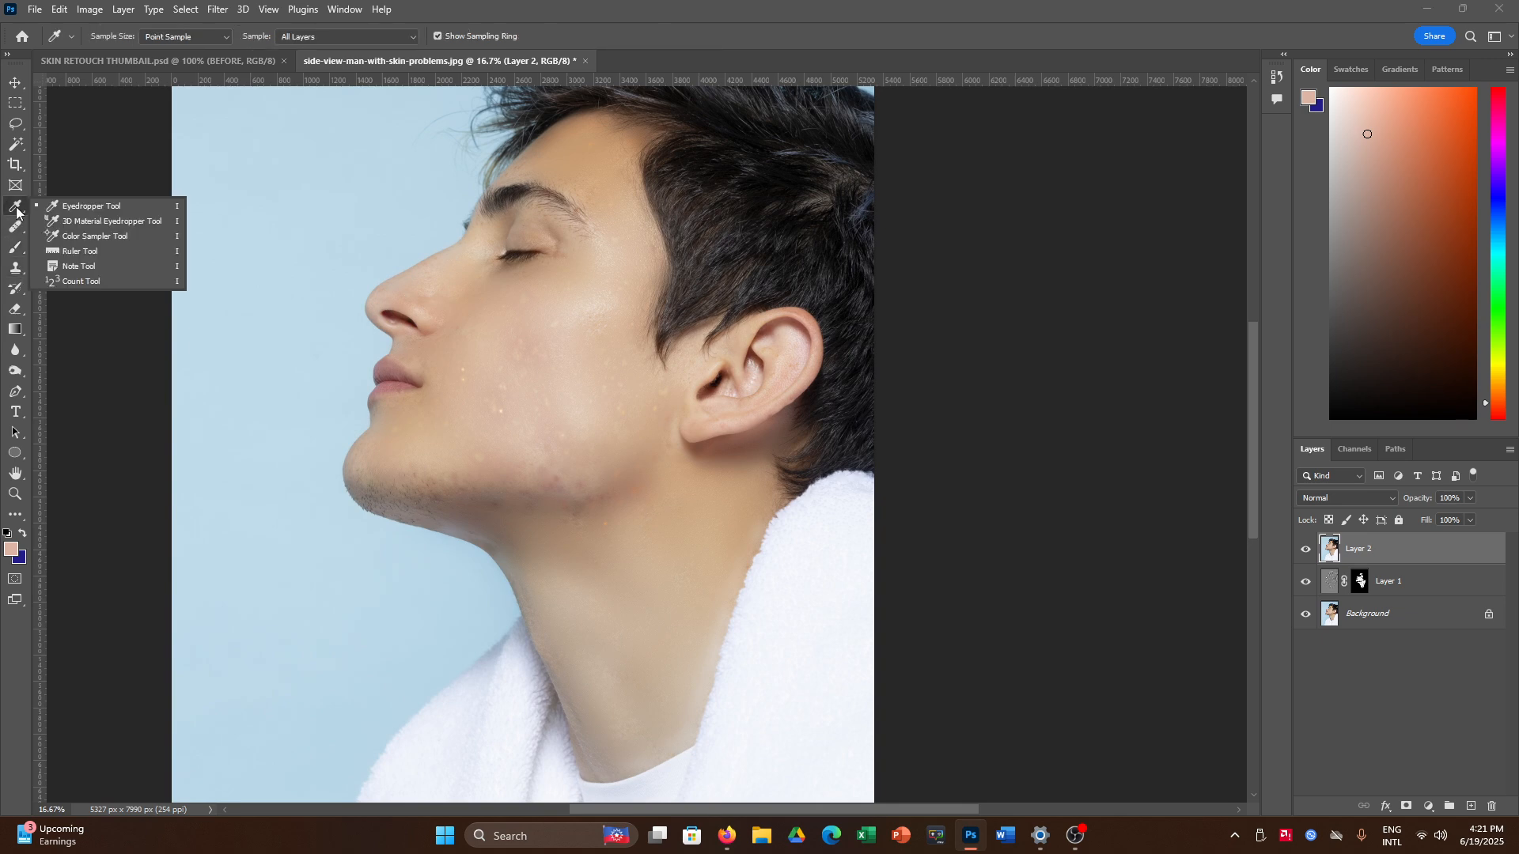
left_click(16, 227)
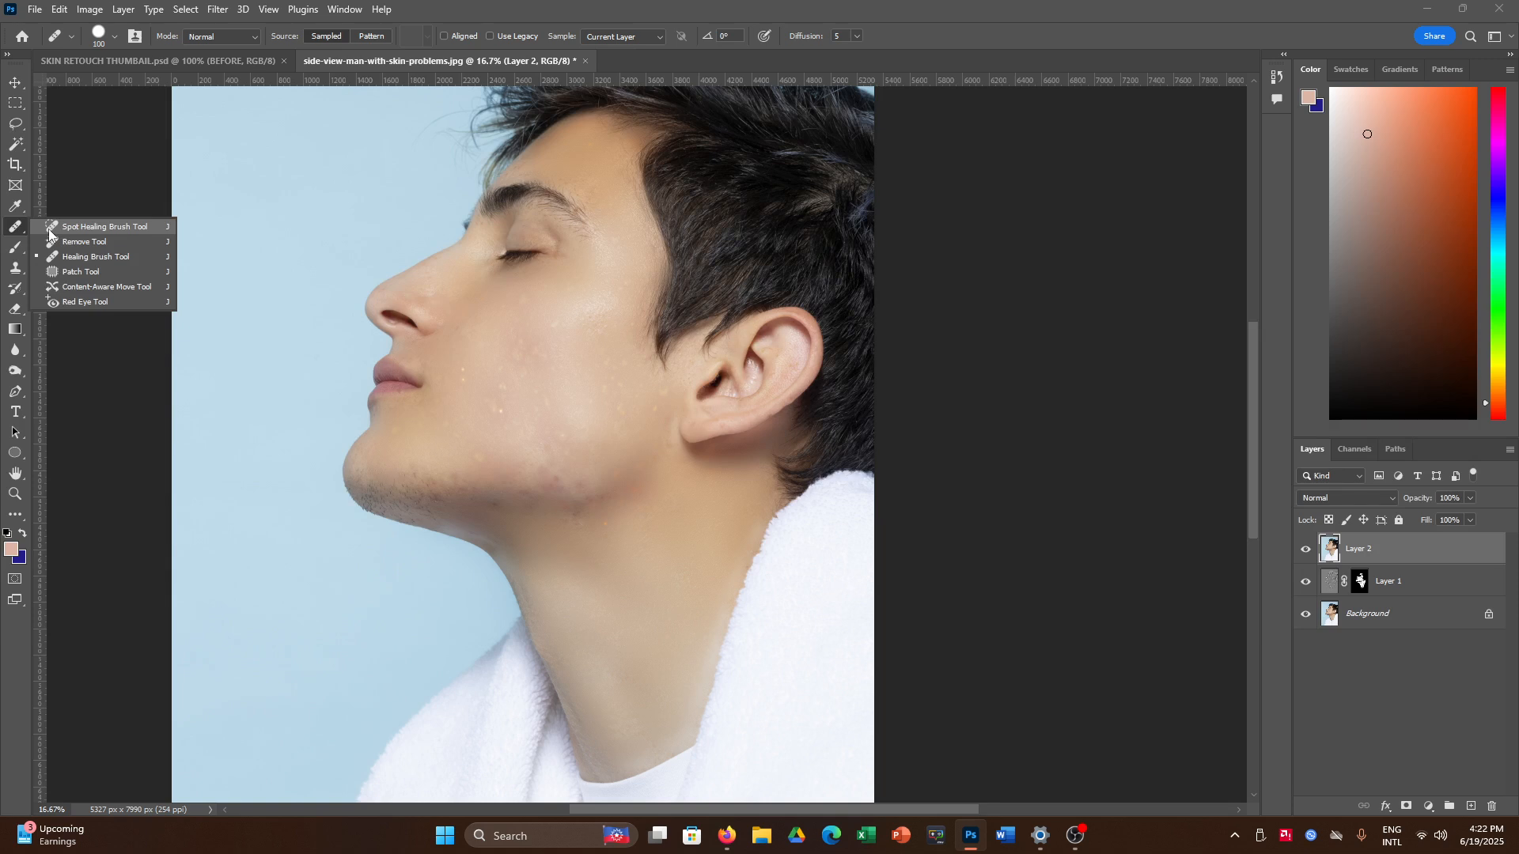
left_click(95, 227)
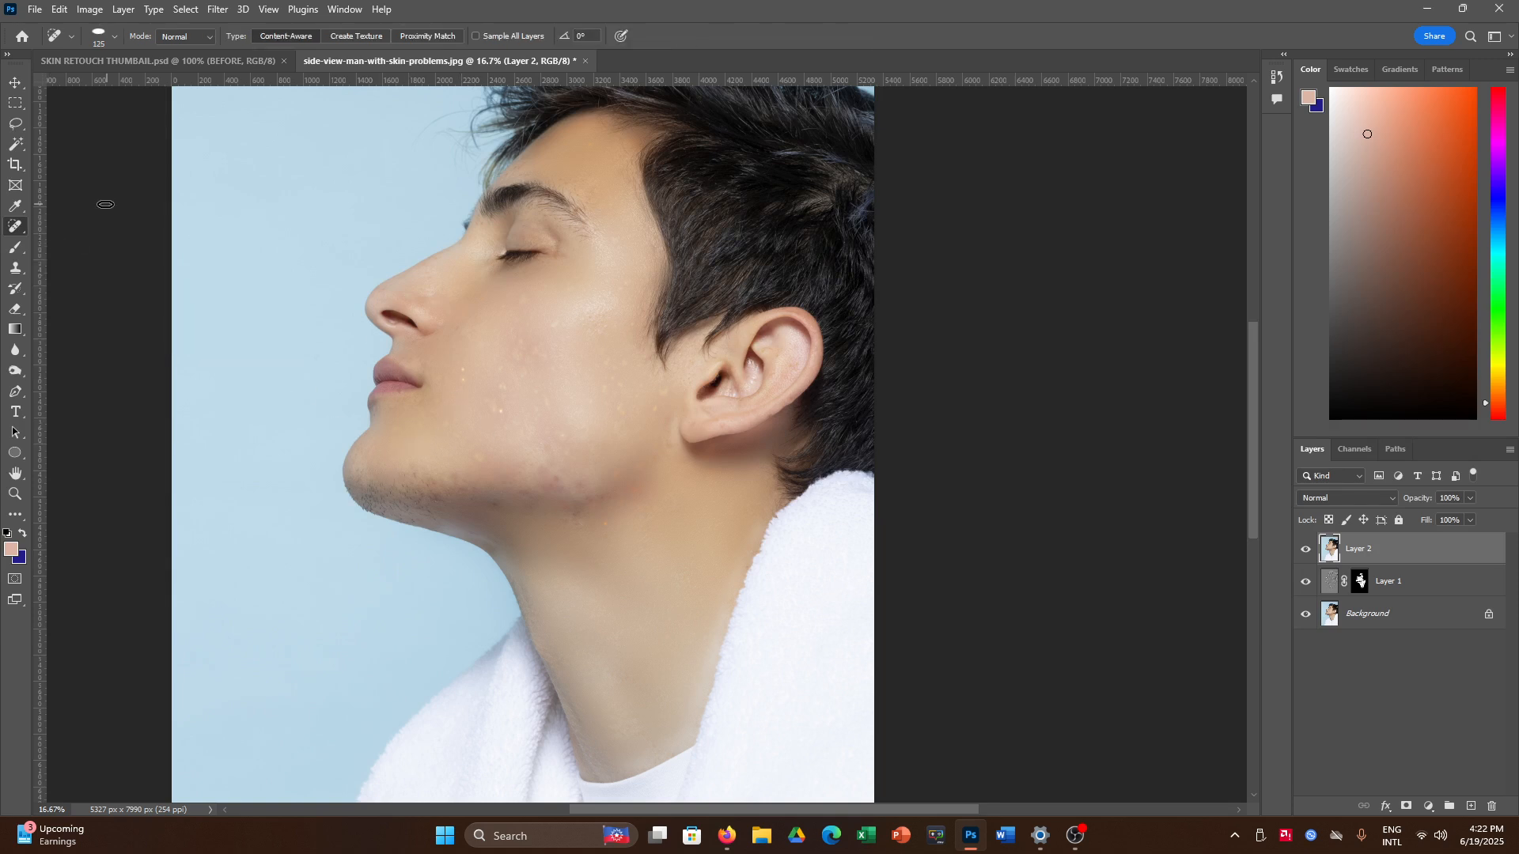
left_click(116, 37)
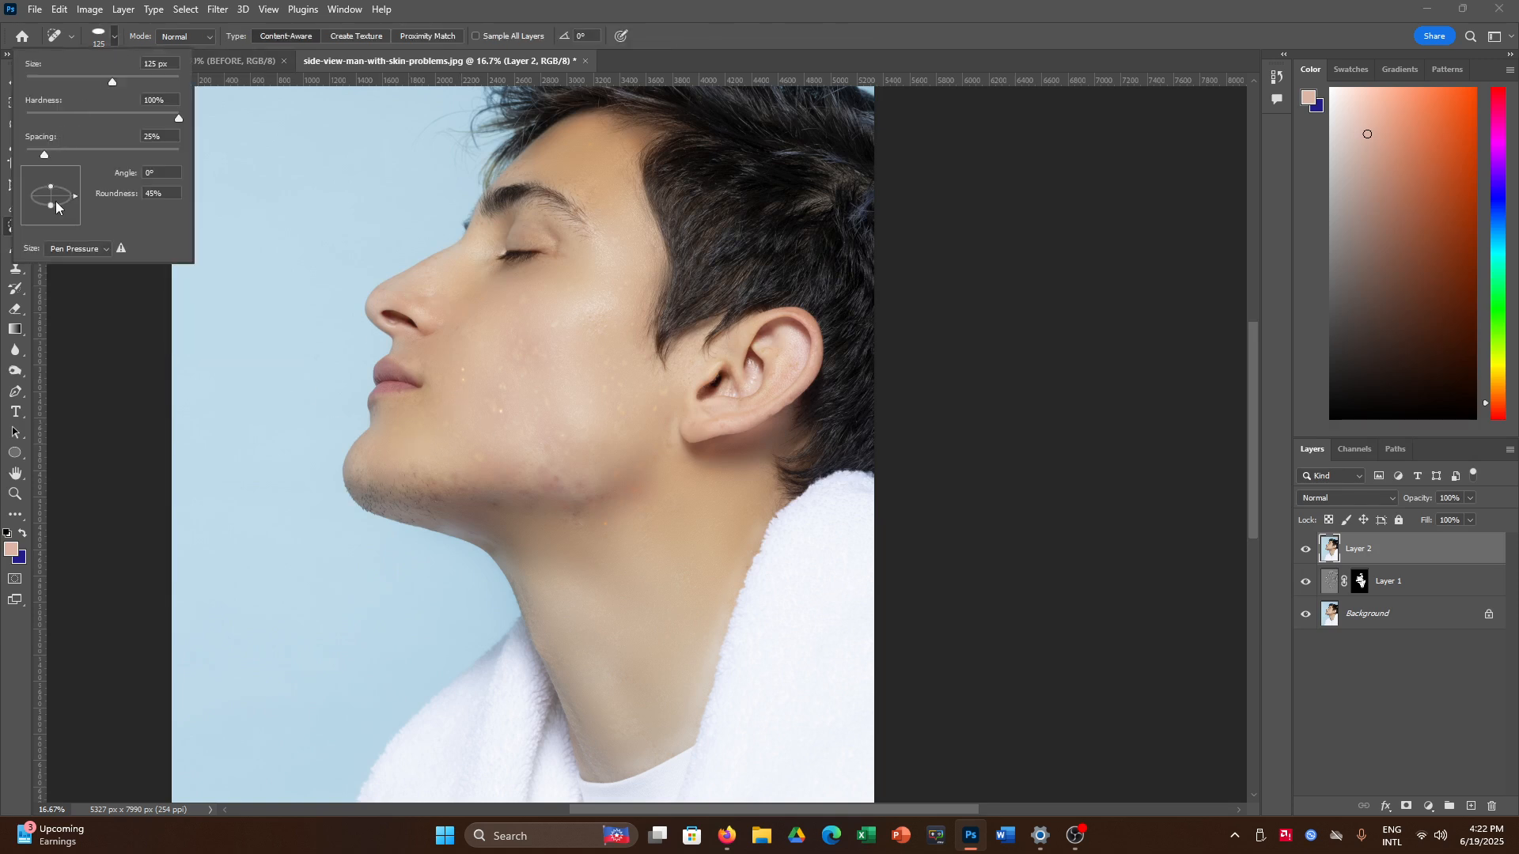
left_click_drag(49, 204, 52, 201)
left_click(572, 340)
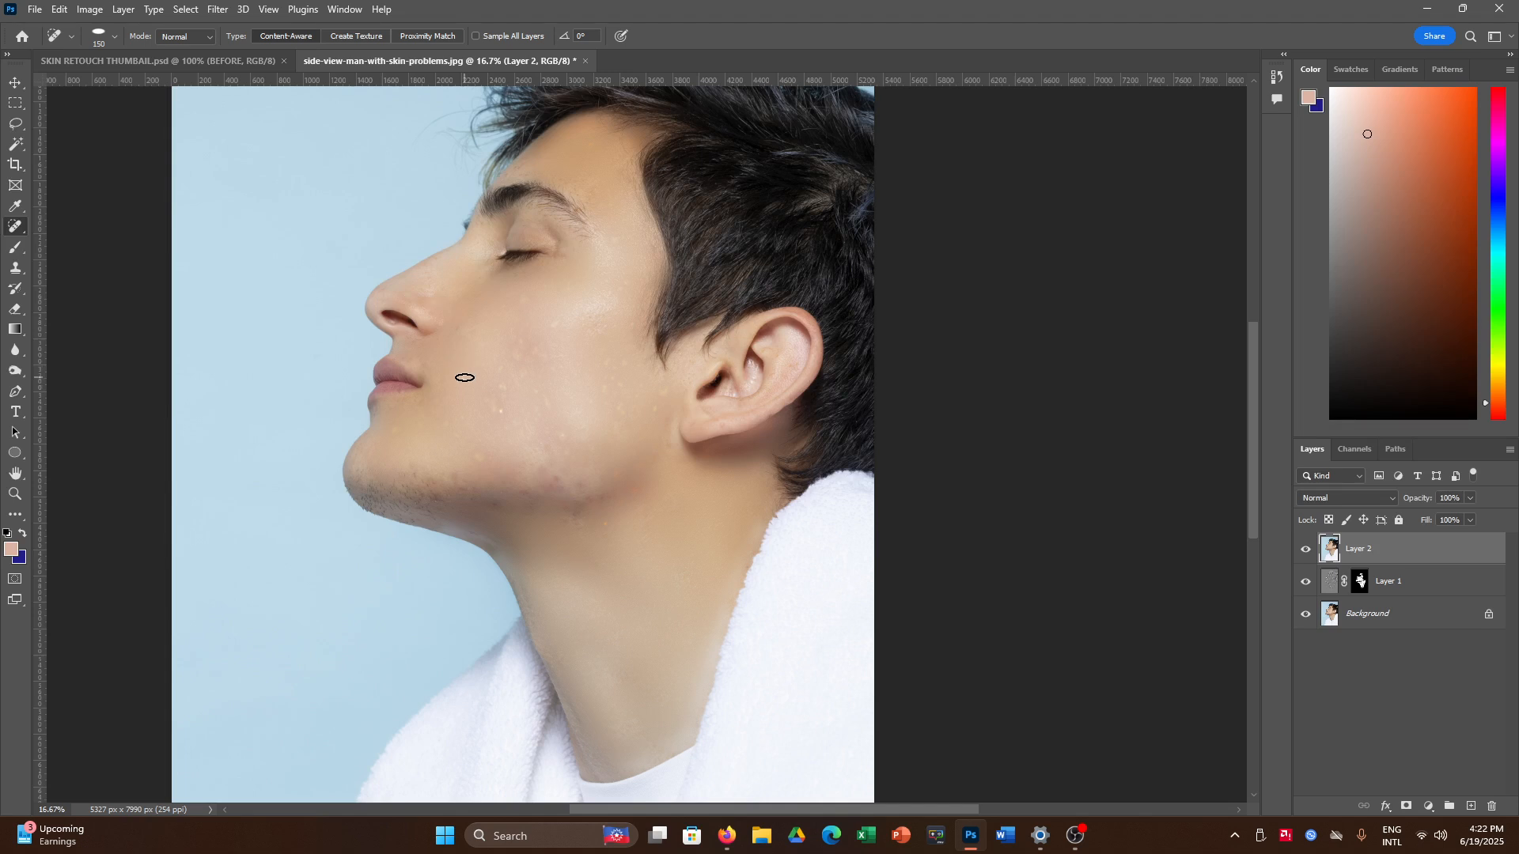
Heal the remaining spots on the cheek, jaw, upper neck, ear, forehead and around the mouth with the Spot Healing Brush
left_click(496, 416)
left_click_drag(504, 379, 506, 395)
left_click(614, 381)
left_click(623, 359)
left_click(664, 395)
left_click(623, 410)
left_click(552, 397)
left_click(491, 506)
left_click(465, 487)
left_click(546, 479)
mouse_move(598, 519)
left_mouse_down()
mouse_move(594, 535)
mouse_move(612, 538)
mouse_move(588, 537)
left_mouse_up()
left_click(578, 523)
left_click(556, 486)
left_click_drag(646, 485, 623, 513)
left_click_drag(556, 436, 571, 440)
left_click_drag(519, 370, 536, 397)
left_click_drag(499, 410, 491, 406)
left_click(492, 407)
left_click(553, 328)
left_click(605, 367)
left_click(659, 411)
left_click(764, 410)
left_click_drag(787, 356, 796, 369)
mouse_move(536, 159)
left_mouse_down()
mouse_move(522, 167)
mouse_move(535, 173)
left_mouse_up()
left_click(544, 179)
left_click_drag(427, 346, 428, 346)
mouse_move(398, 412)
left_mouse_down()
mouse_move(437, 402)
mouse_move(439, 421)
mouse_move(394, 423)
left_mouse_up()
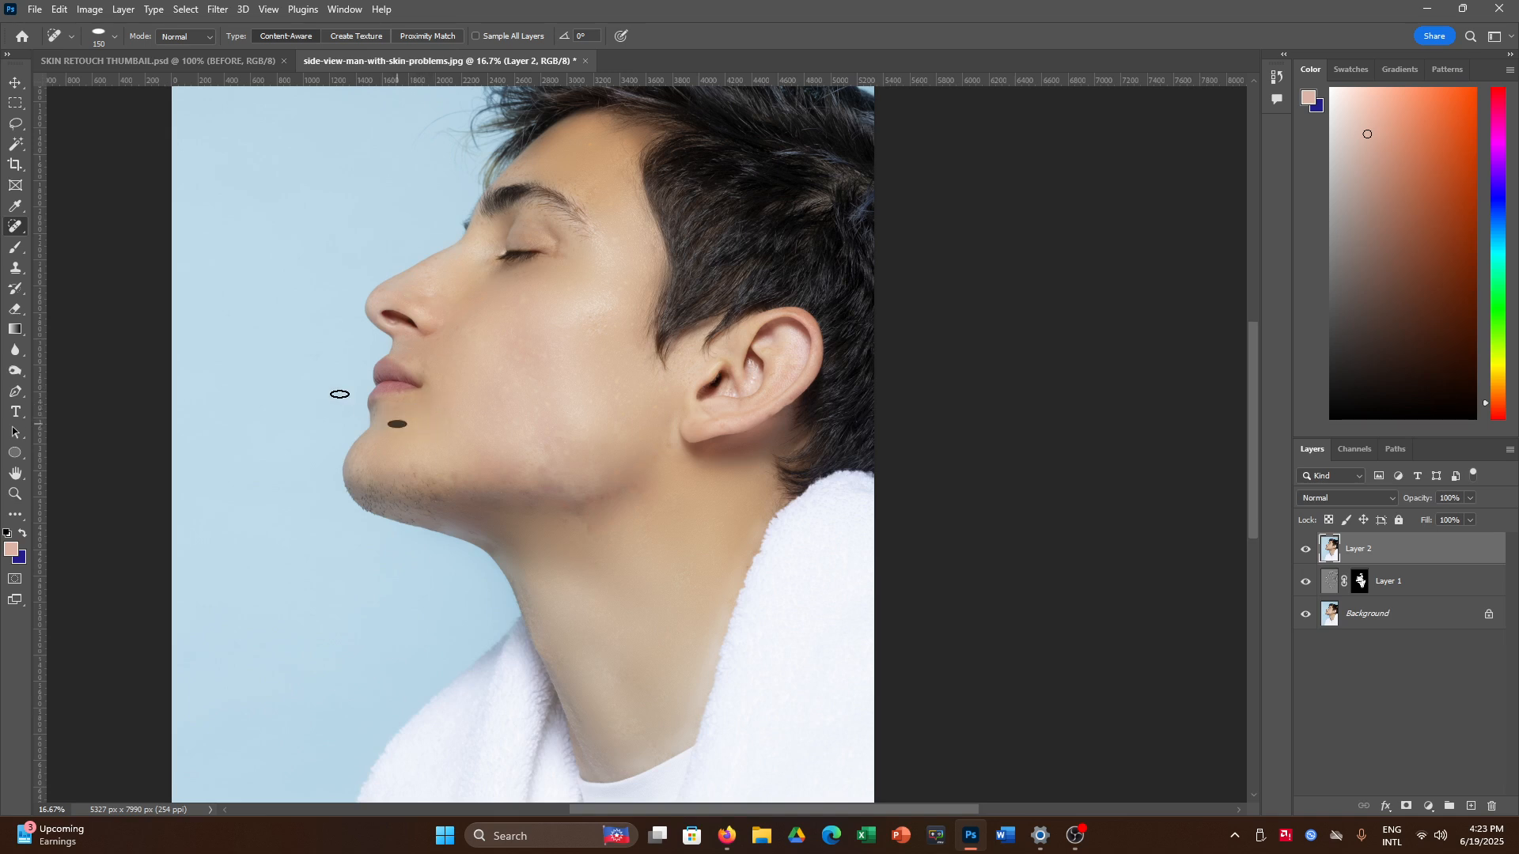
Remove the leftover marks on the cheek and along the jawline with the Remove Tool at size 175
right_click(15, 227)
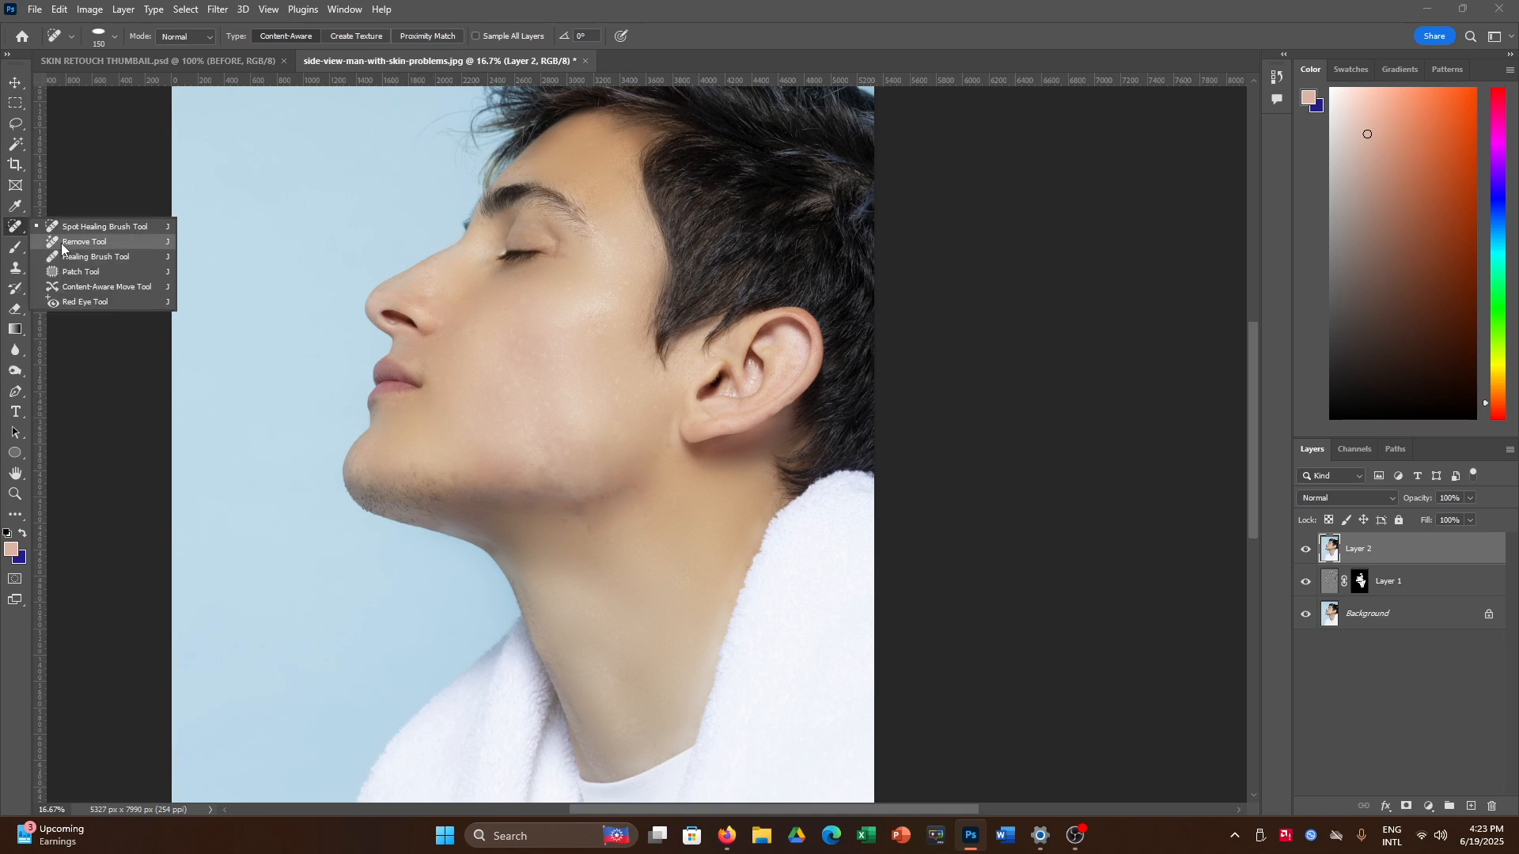
left_click(60, 243)
left_click_drag(619, 378, 611, 396)
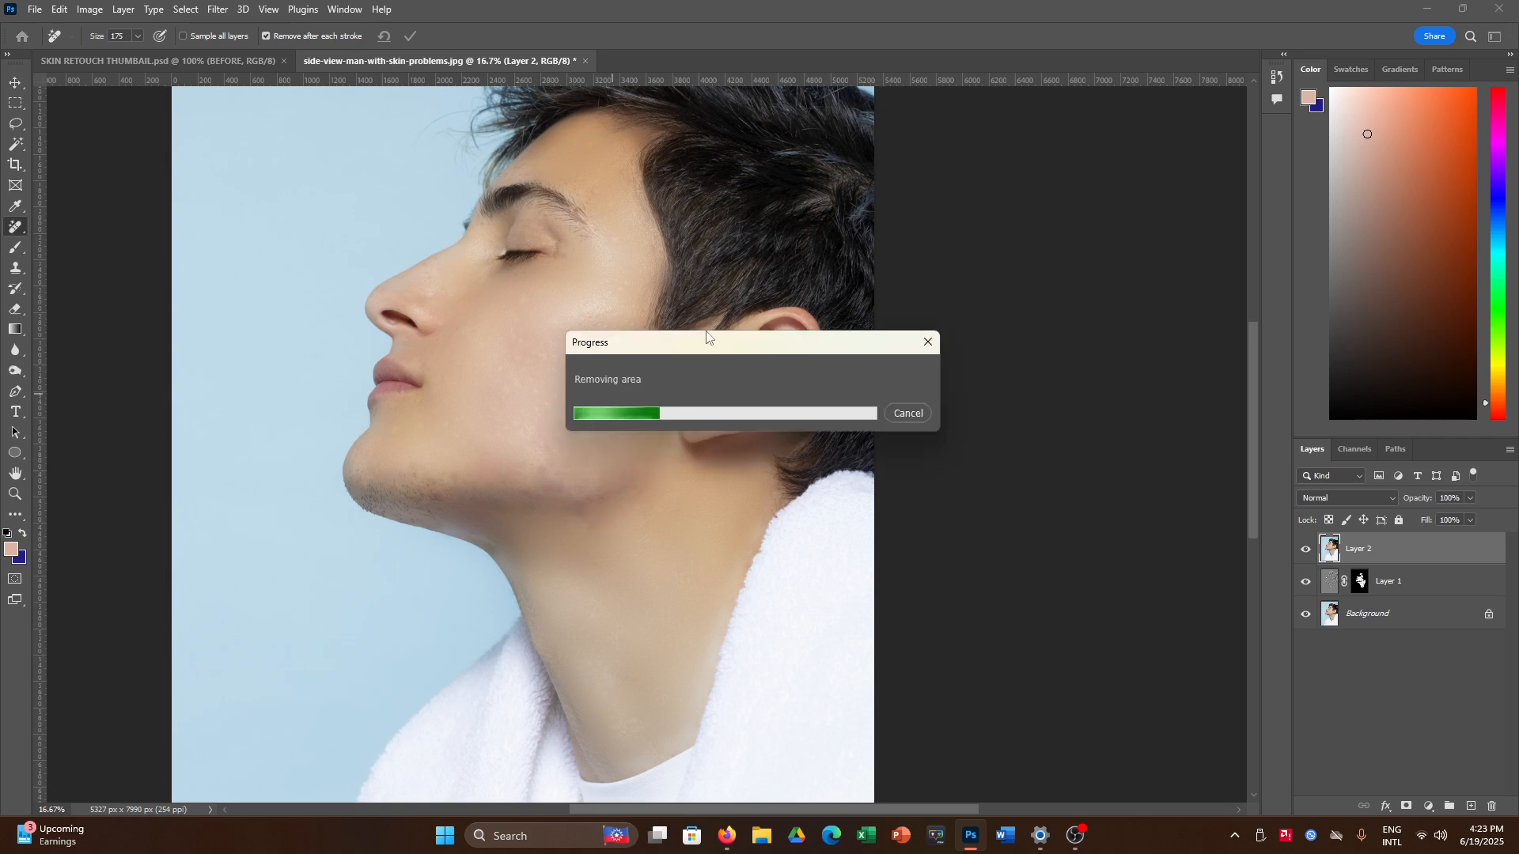
mouse_move(542, 504)
left_mouse_down()
mouse_move(585, 504)
mouse_move(579, 523)
left_mouse_up()
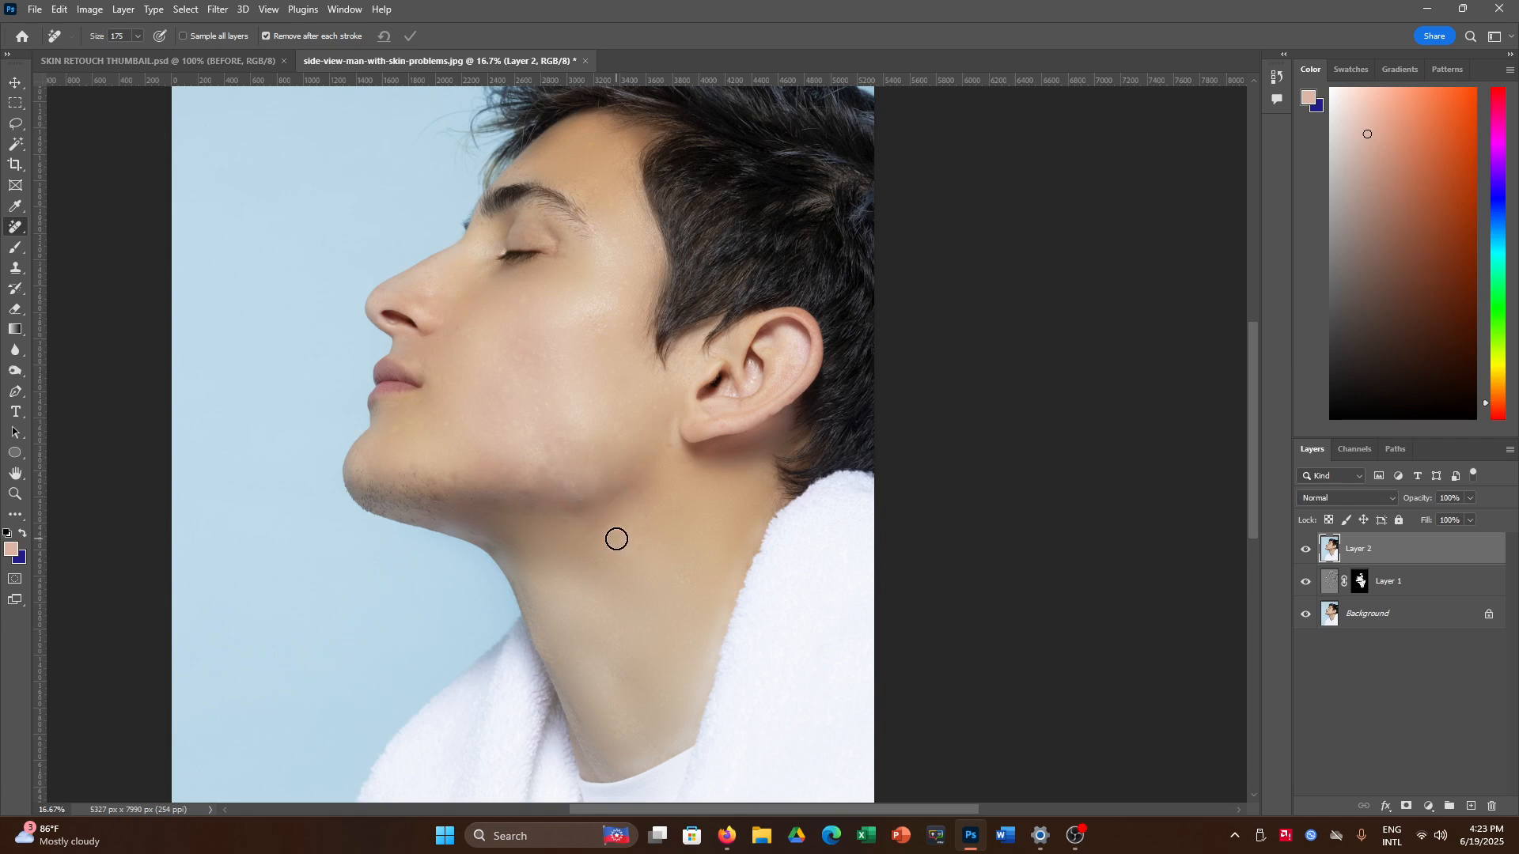
Remove the last mark along the jawline and patch the uneven skin on the forehead above the eyebrow with the Patch Tool
left_click_drag(576, 519, 587, 518)
right_click(17, 228)
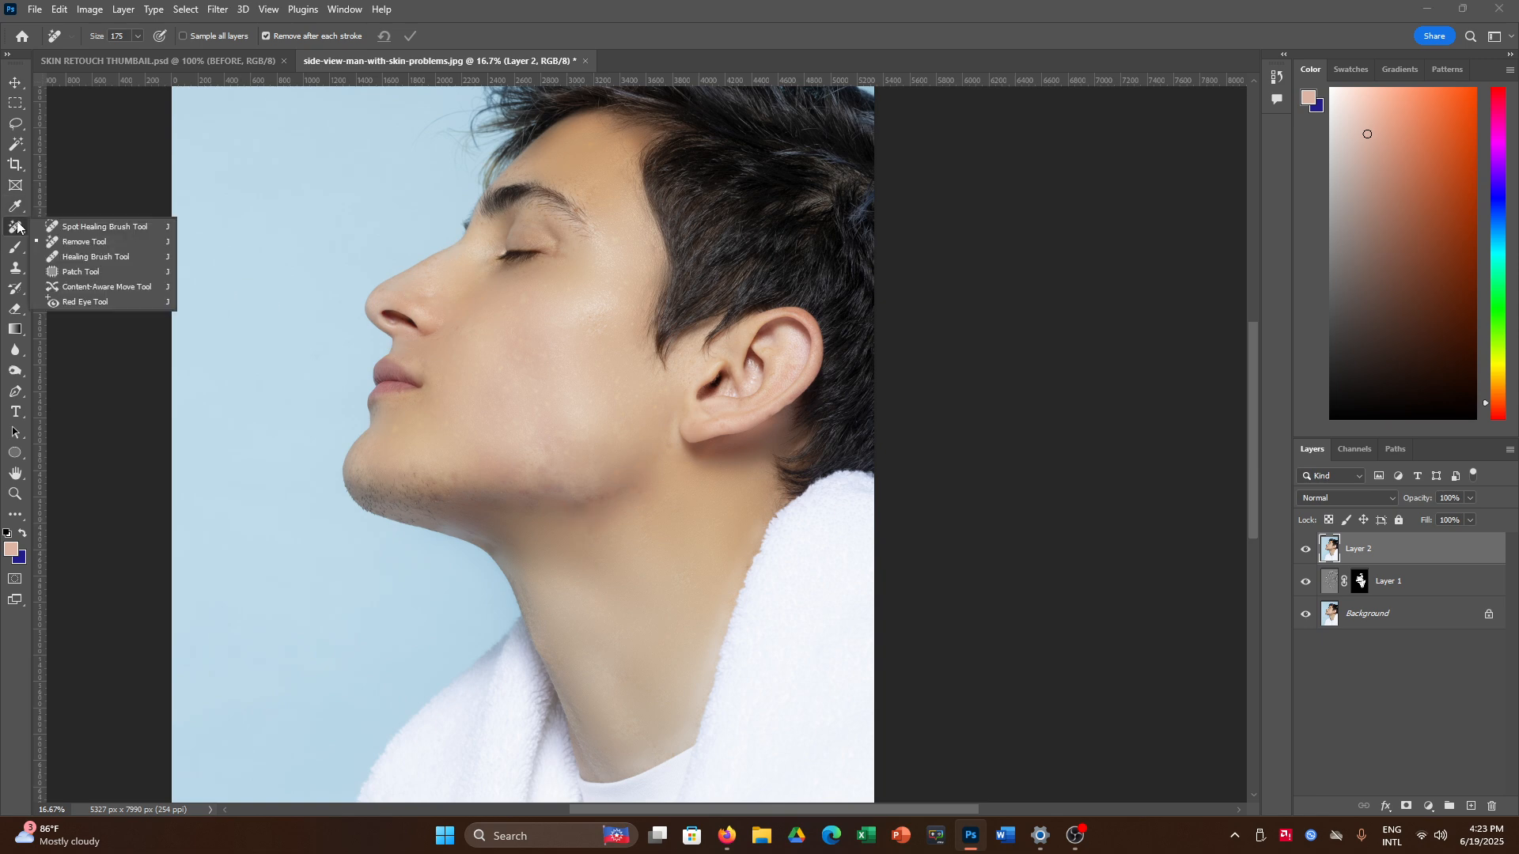
left_click(68, 271)
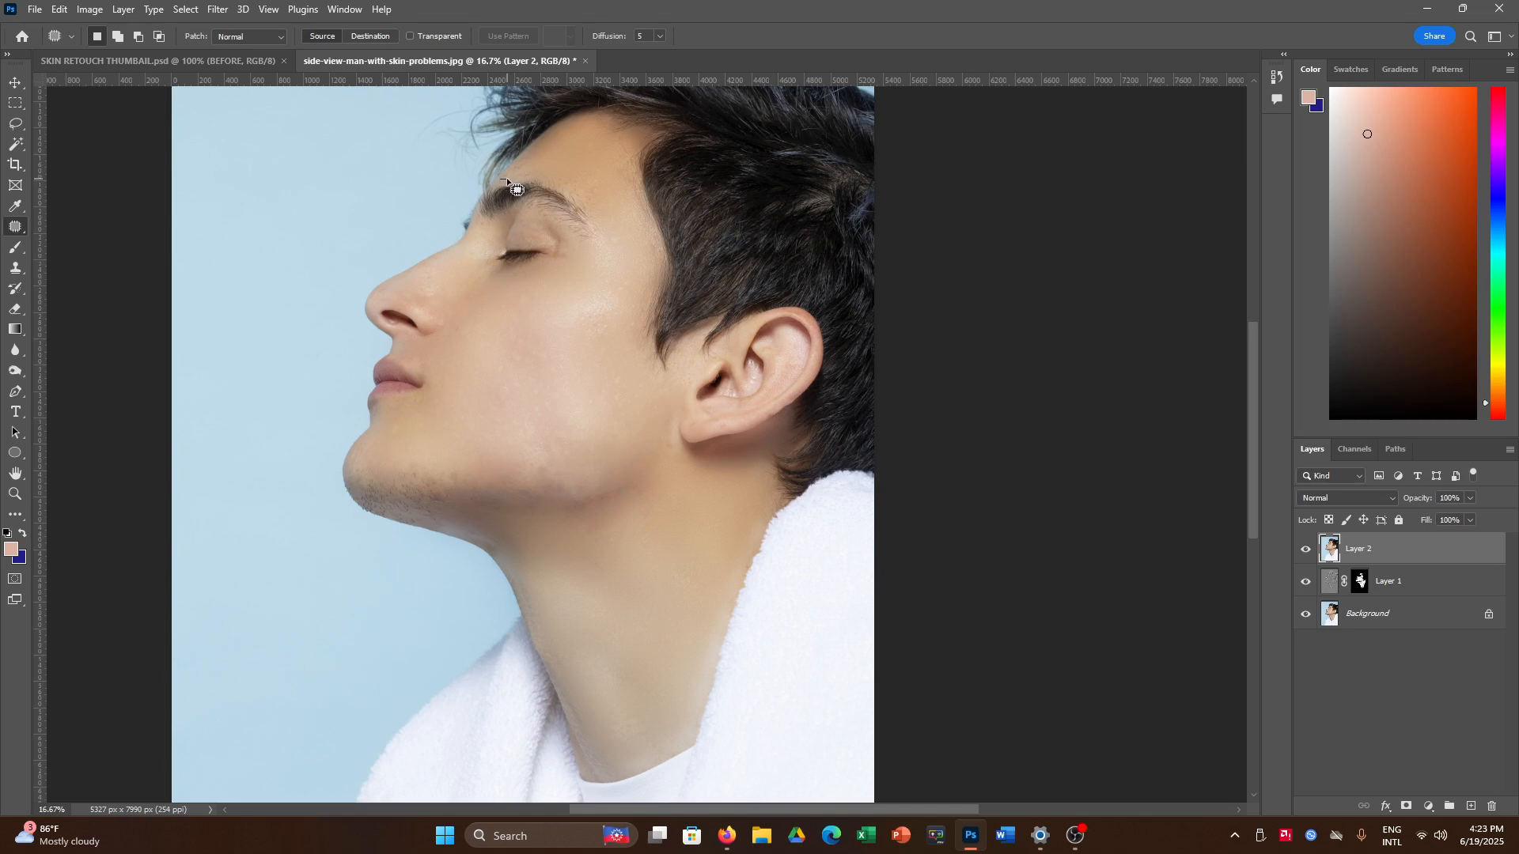
mouse_move(502, 179)
left_mouse_down()
mouse_move(540, 155)
mouse_move(524, 149)
mouse_move(501, 180)
mouse_move(569, 169)
left_mouse_up()
key("ctrl+d")
left_click_drag(528, 148, 502, 180)
key("ctrl+d")
left_click_drag(530, 154, 536, 162)
key("ctrl+d")
Patch the remaining uneven areas on the cheek, jaw, in front of the ear and below the mouth, clearing each selection
mouse_move(558, 423)
left_mouse_down()
mouse_move(512, 473)
mouse_move(563, 433)
mouse_move(502, 353)
left_mouse_up()
key("ctrl+d")
mouse_move(534, 501)
left_mouse_down()
mouse_move(543, 466)
mouse_move(507, 437)
left_mouse_up()
key("ctrl+d")
left_click_drag(627, 404, 615, 368)
key("ctrl+d")
mouse_move(614, 393)
left_mouse_down()
mouse_move(507, 348)
mouse_move(547, 398)
mouse_move(509, 359)
mouse_move(471, 365)
mouse_move(537, 386)
mouse_move(546, 414)
mouse_move(467, 397)
left_mouse_up()
key("ctrl+d")
key("ctrl+d")
left_click_drag(532, 433, 546, 414)
key("ctrl+d")
mouse_move(425, 419)
left_mouse_down()
mouse_move(398, 436)
mouse_move(388, 422)
mouse_move(422, 430)
left_mouse_up()
key("ctrl+d")
Clone skin sampled from the forehead onto the lower cheek and jawline with the 250 px Clone Stamp at 45% opacity and 47% flow
left_click(22, 273)
left_click(68, 273)
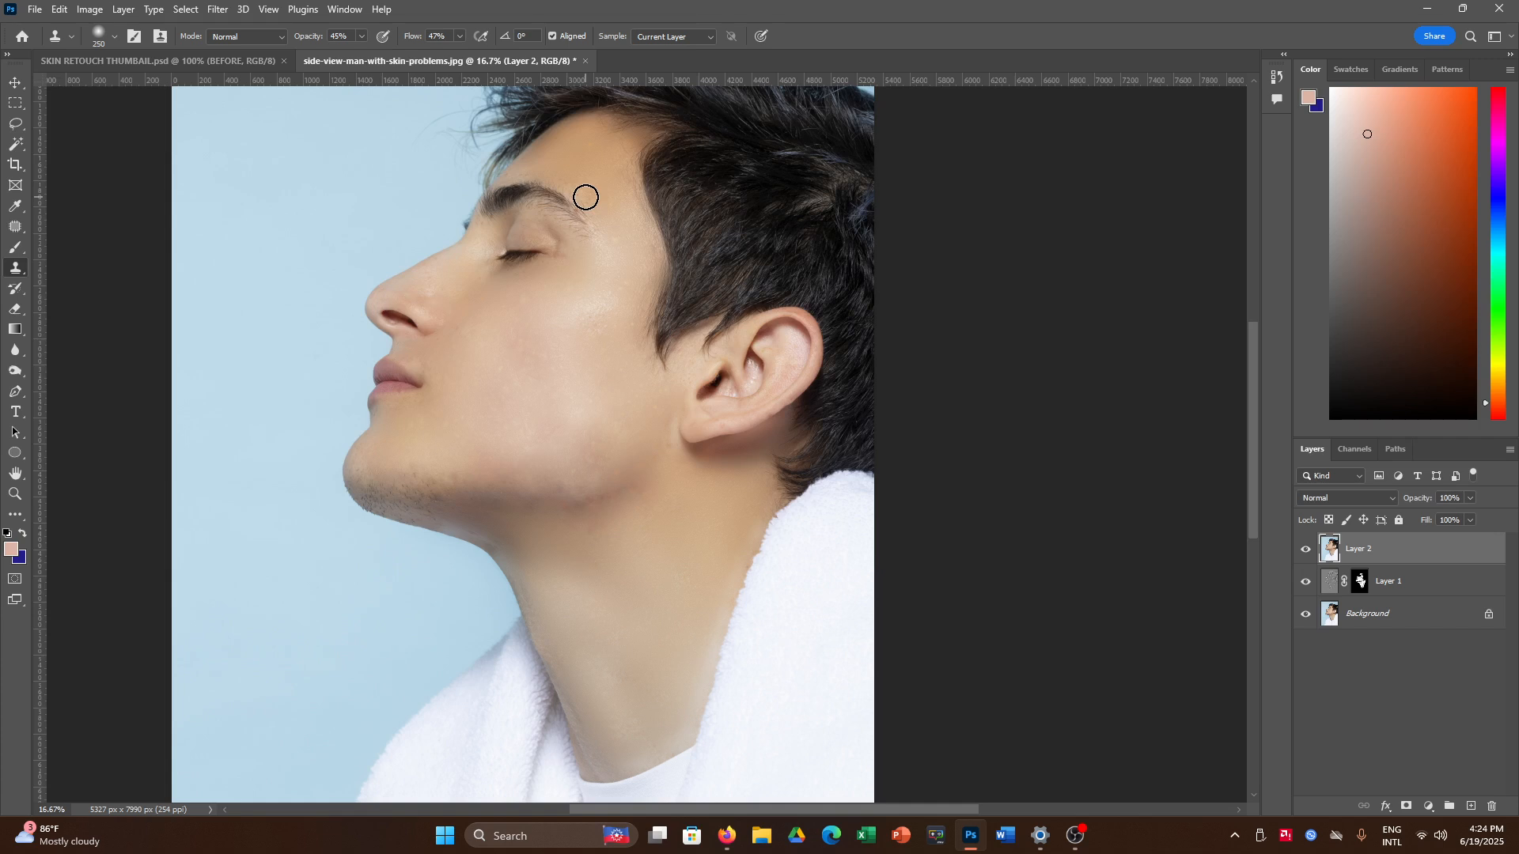
left_click(582, 156, "alt")
left_click(567, 410)
left_click(590, 503)
Even out the lower cheek, the jawline and the skin in front of the ear by cloning freshly sampled cheek skin over them
left_click(477, 357, "alt")
left_click(596, 501)
left_click(573, 475)
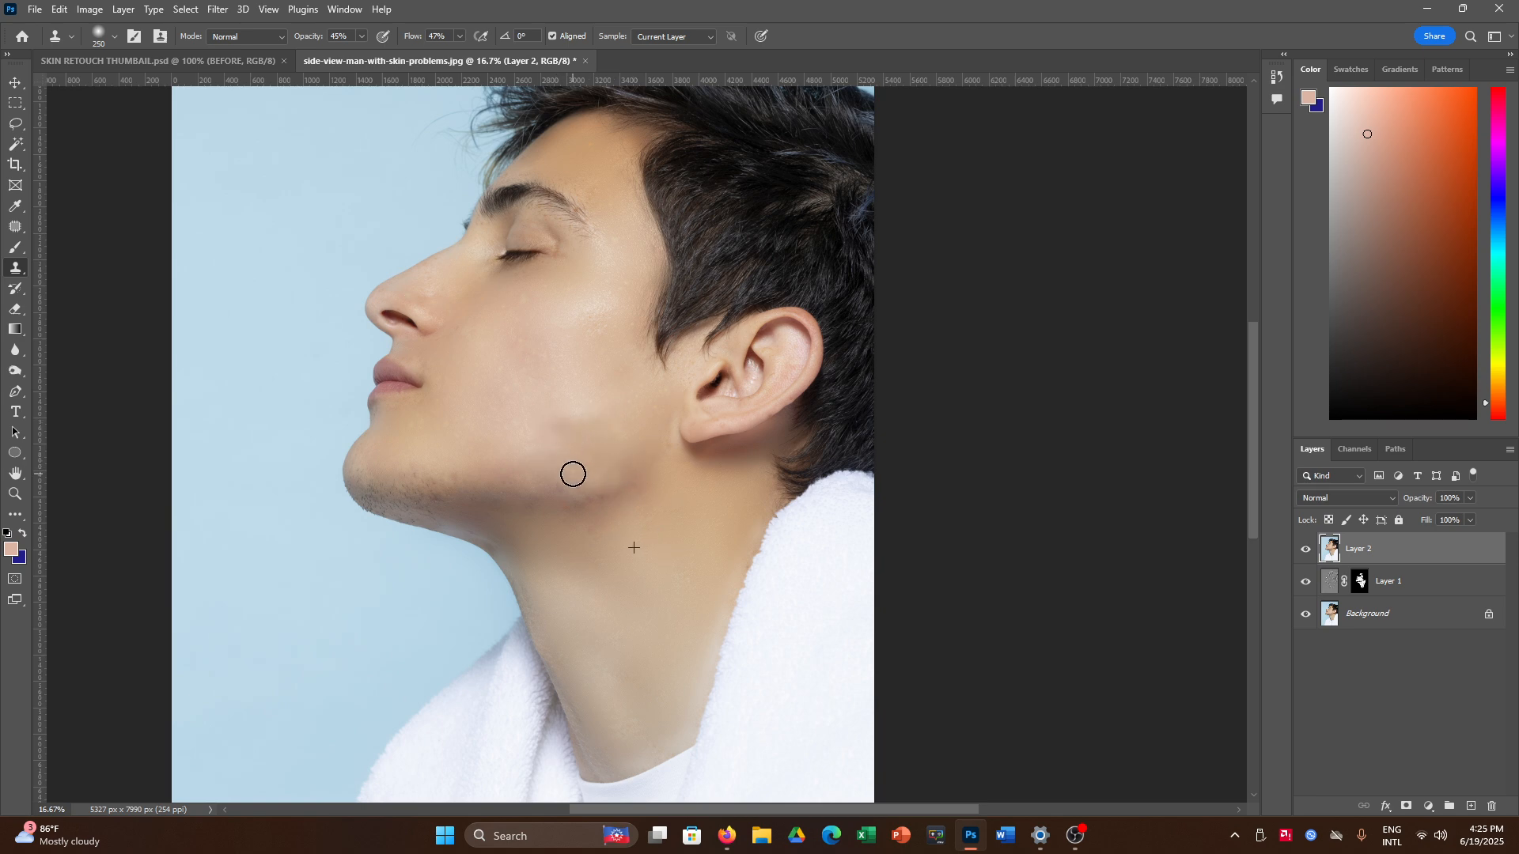
left_click(553, 445)
left_click(571, 492)
left_click(607, 489)
left_click(606, 490)
left_click(585, 443)
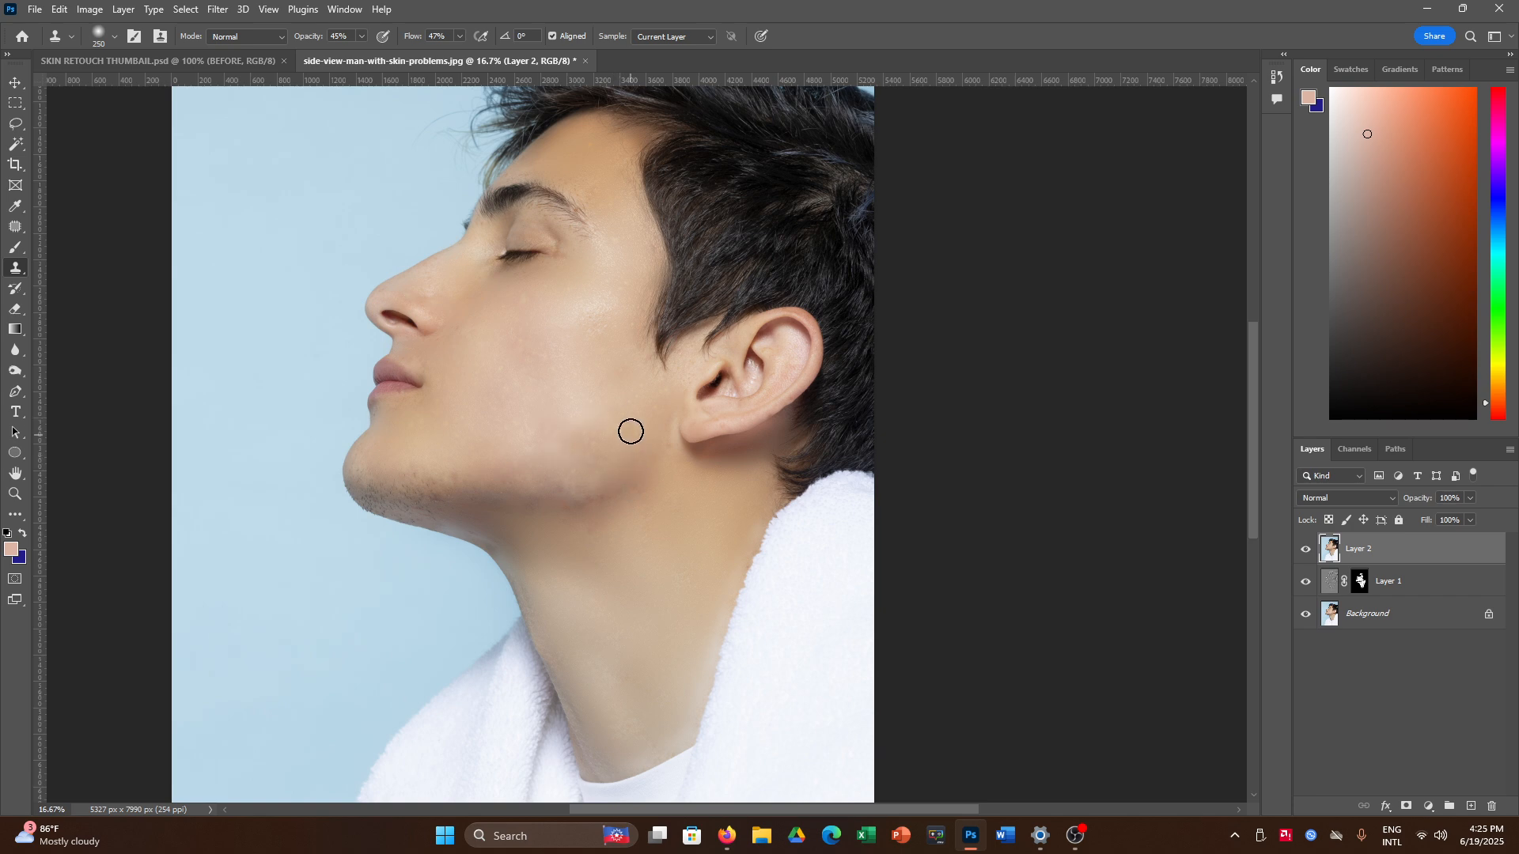
left_click(651, 383)
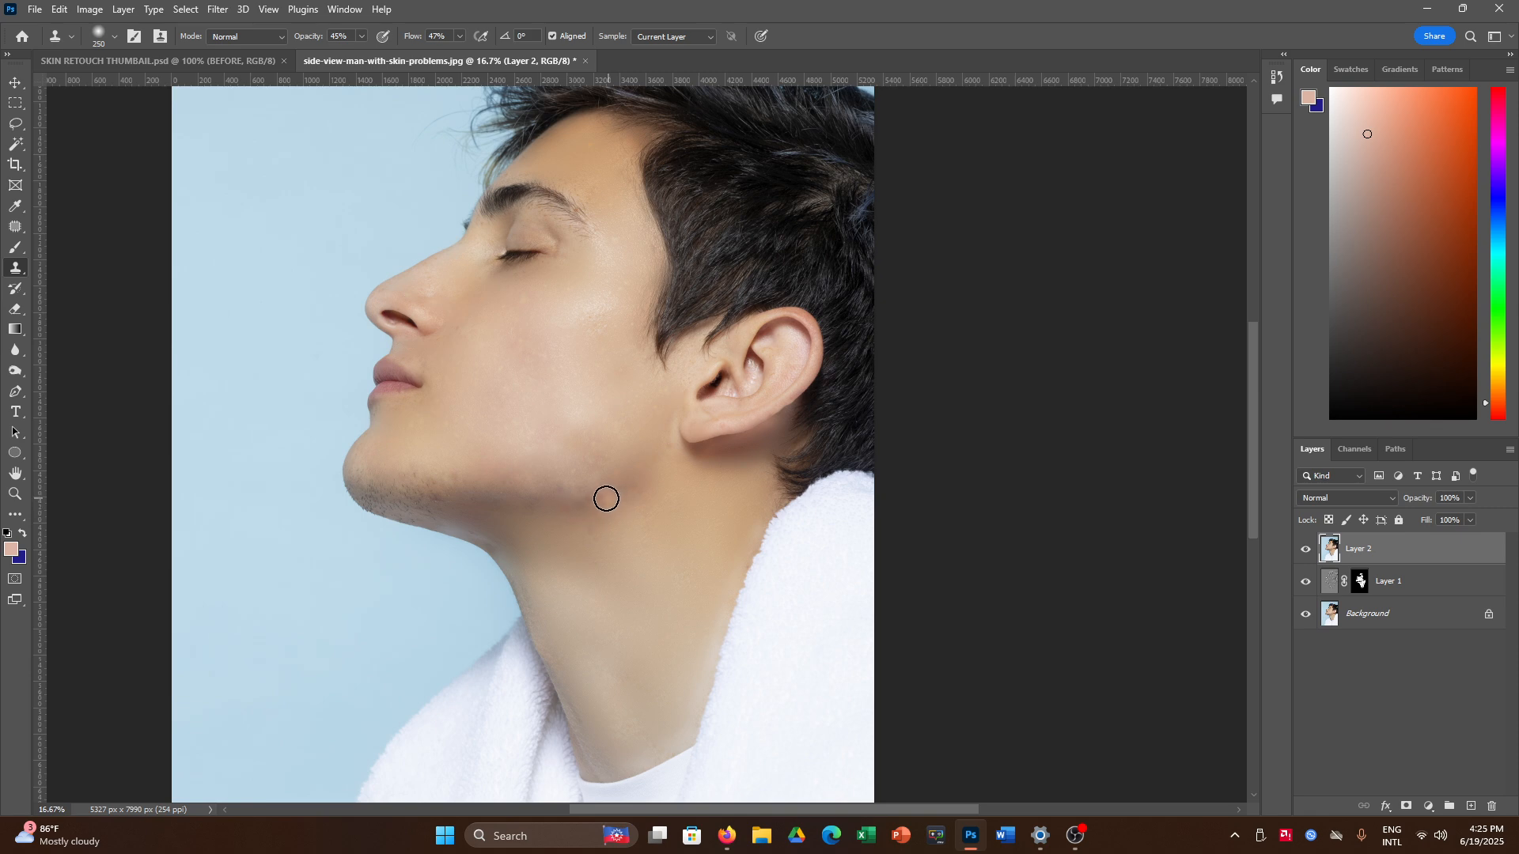
left_click(464, 371, "alt")
left_click_drag(568, 502, 605, 499)
scroll(632, 548, "up", 1)
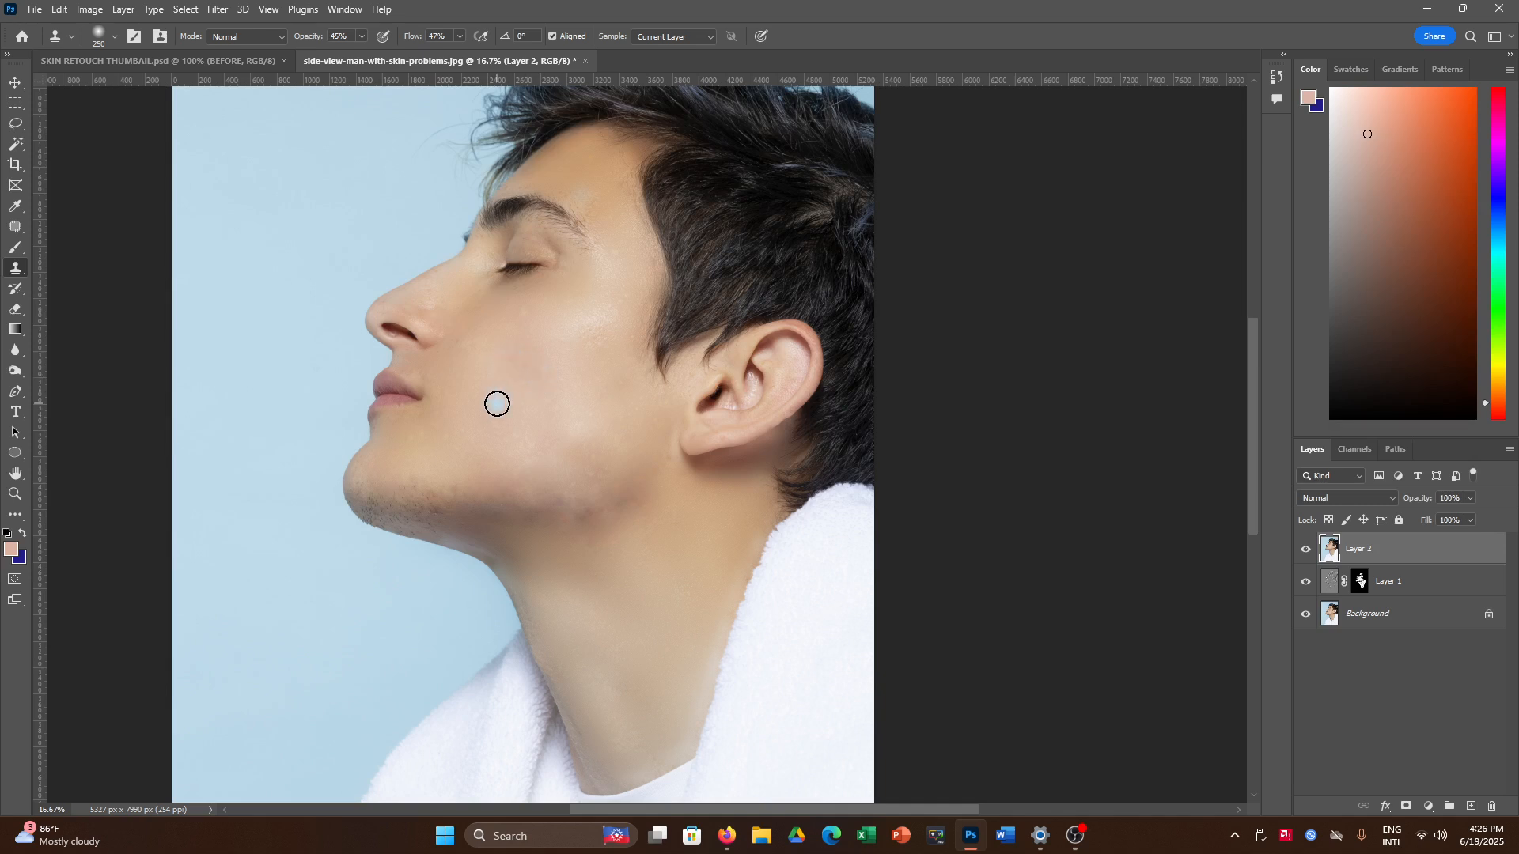
scroll(498, 401, "up", 1)
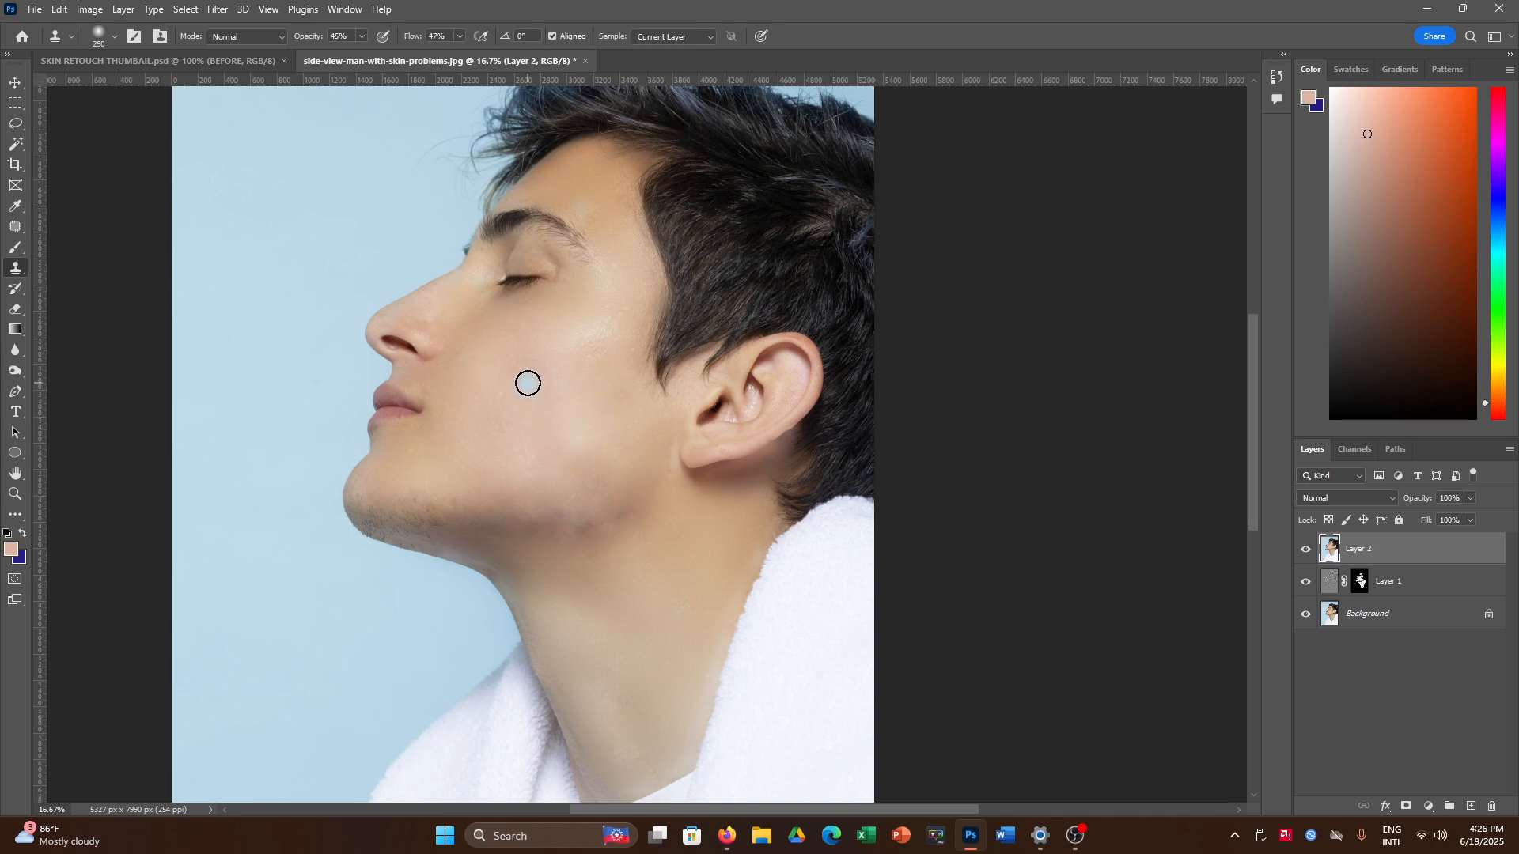
left_click_drag(523, 407, 509, 416)
key("ctrl+z")
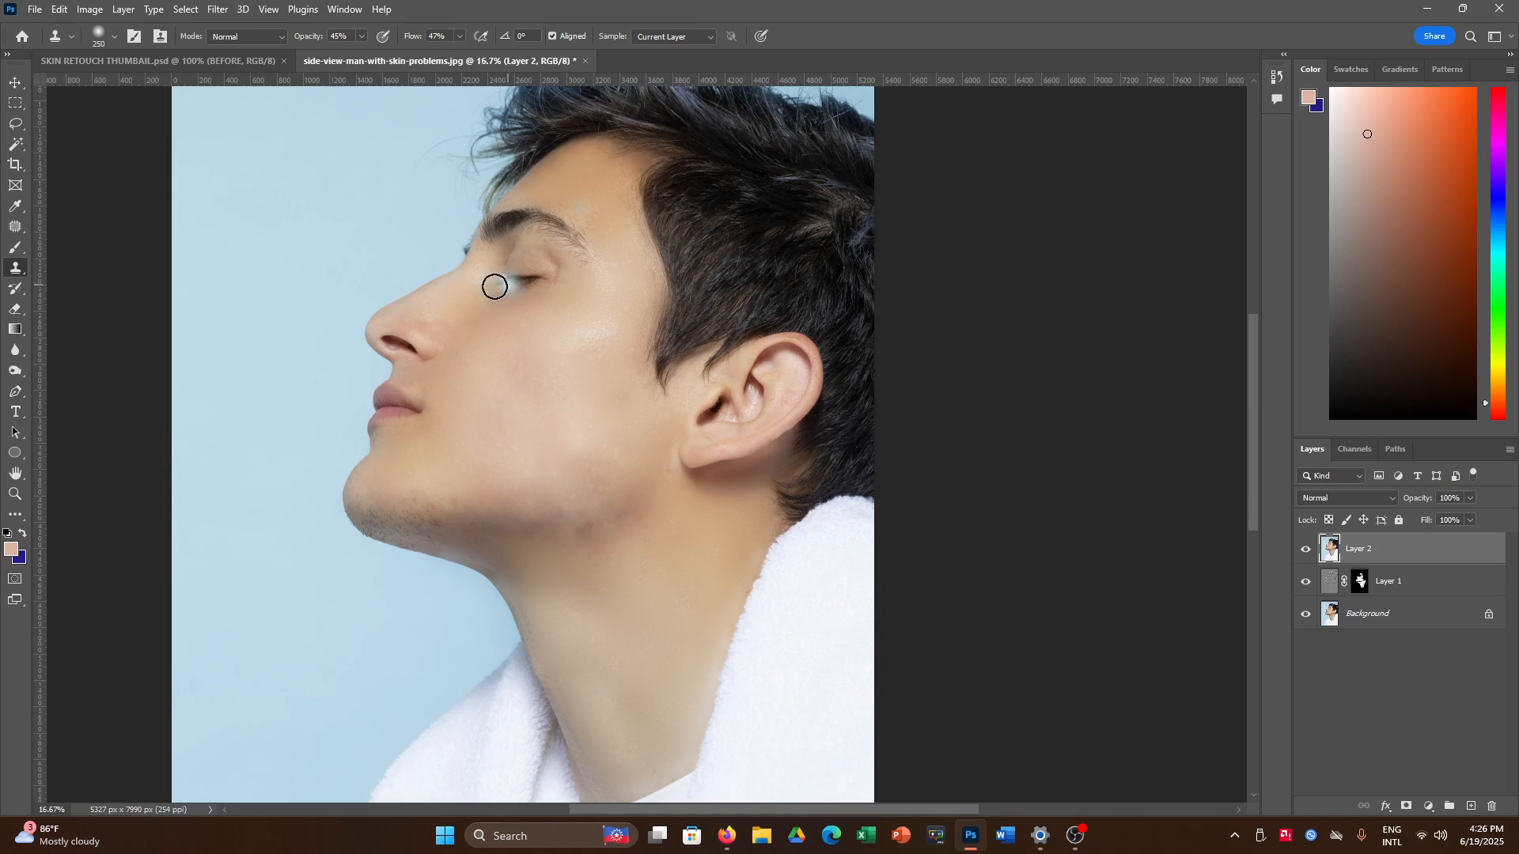
Select a rounded area in the middle of the cheek with the Lasso Tool and add a Color Balance adjustment layer limited to it
left_click(15, 125)
left_click(67, 124)
mouse_move(501, 365)
left_mouse_down()
mouse_move(572, 347)
mouse_move(588, 401)
mouse_move(552, 457)
left_mouse_up()
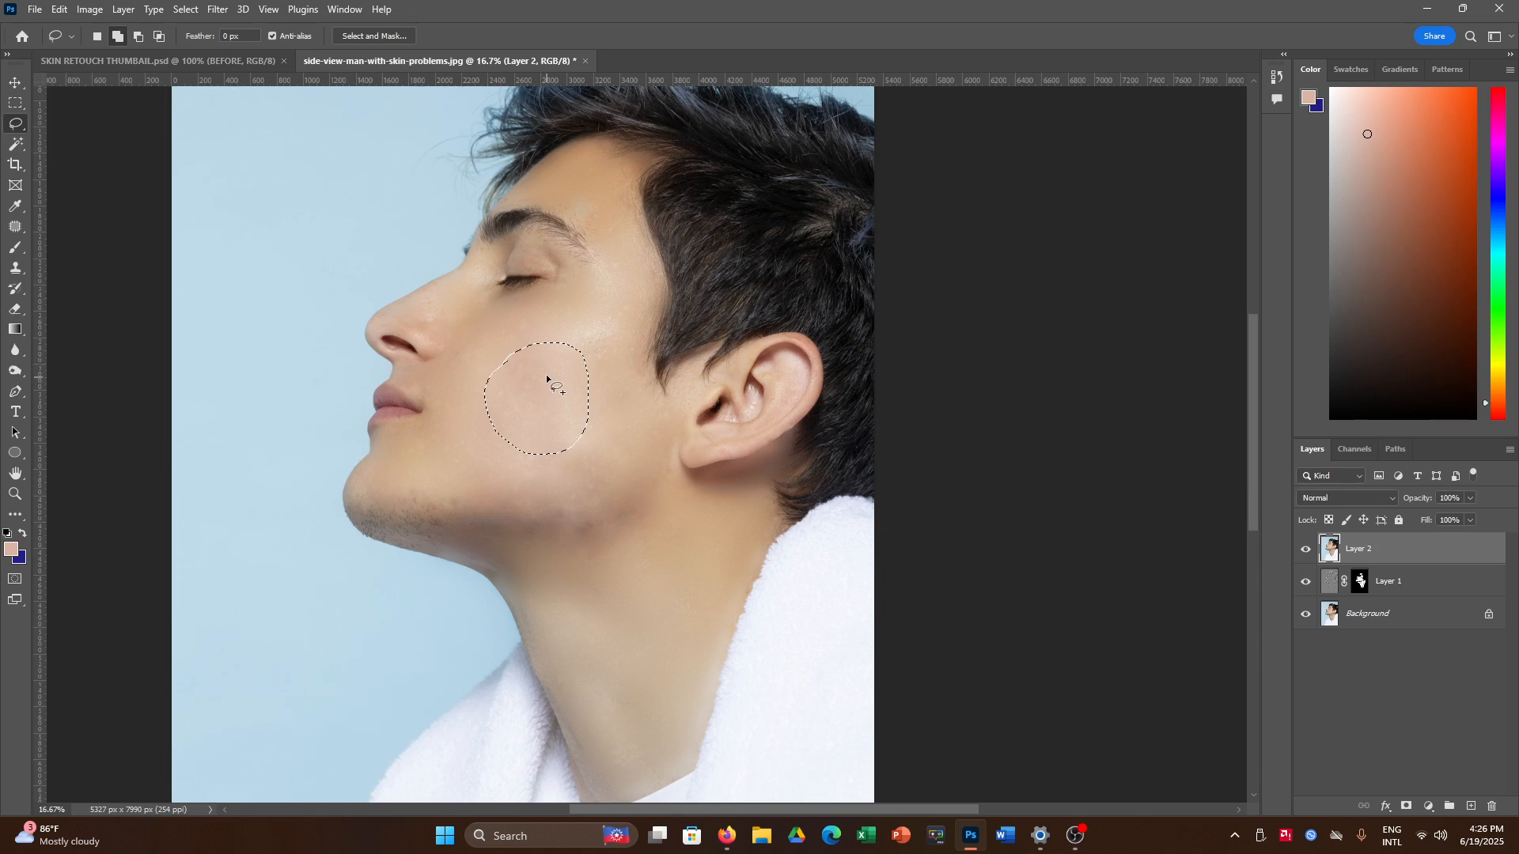
left_click(118, 37)
left_click(1438, 807)
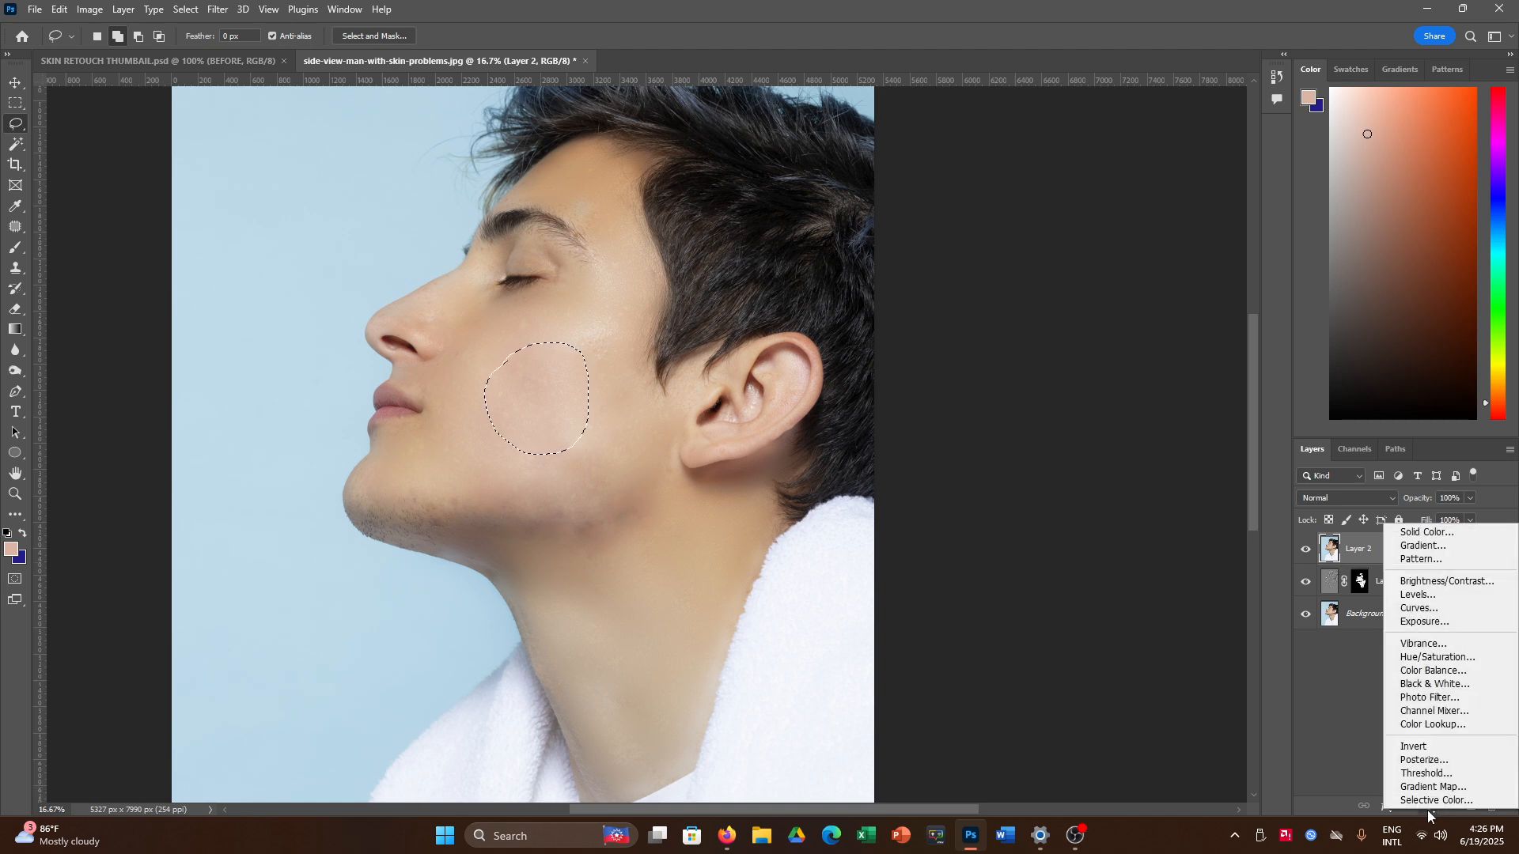
left_click(1436, 671)
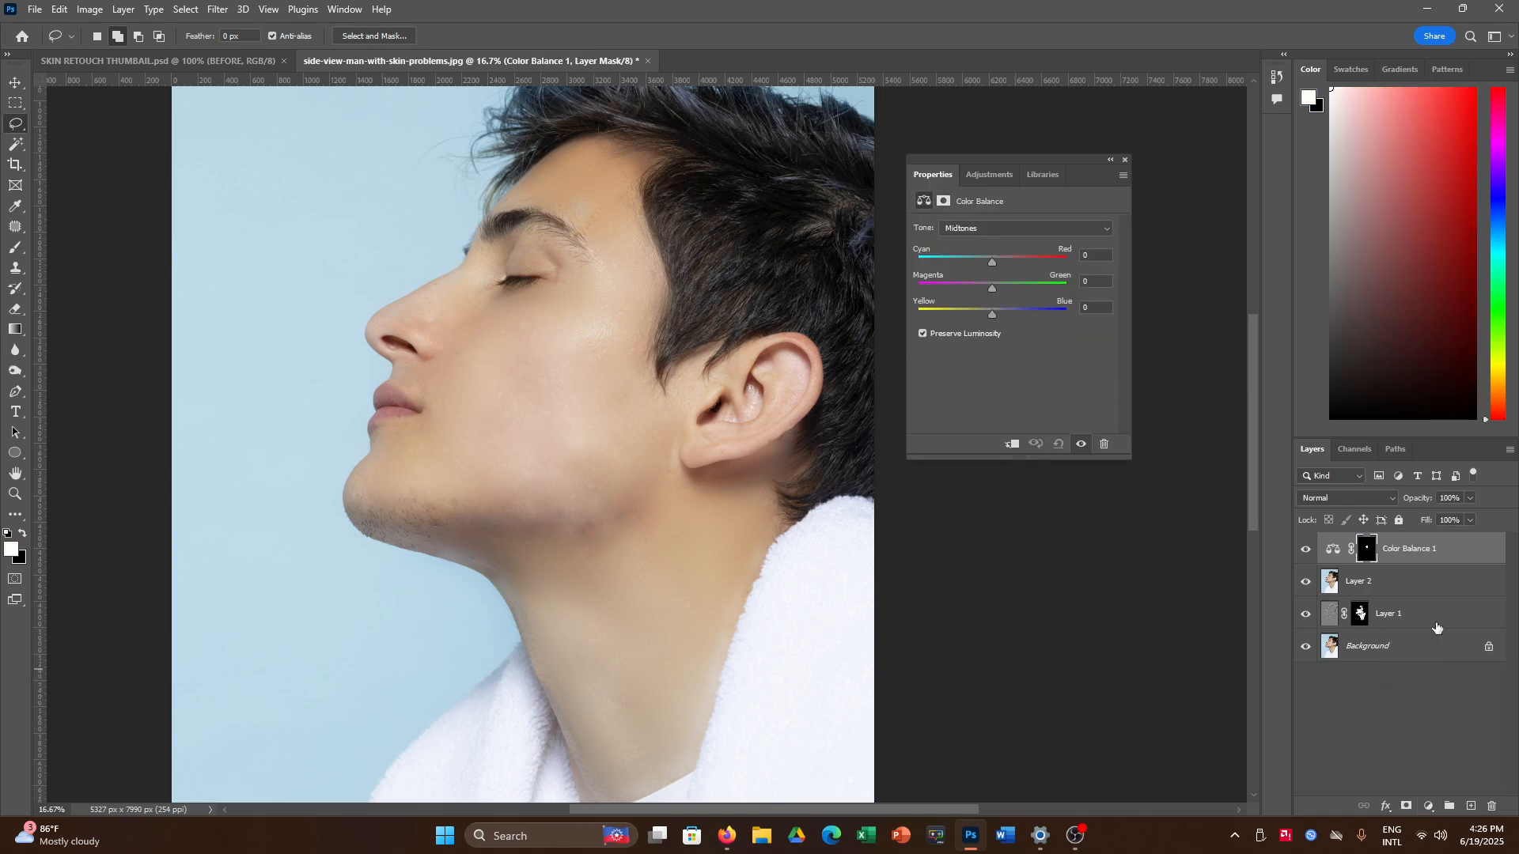
Set the Color Balance midtones to +100 red and test the Magenta–Green and Yellow–Blue balance for the cheek blush
left_click_drag(992, 259, 1072, 263)
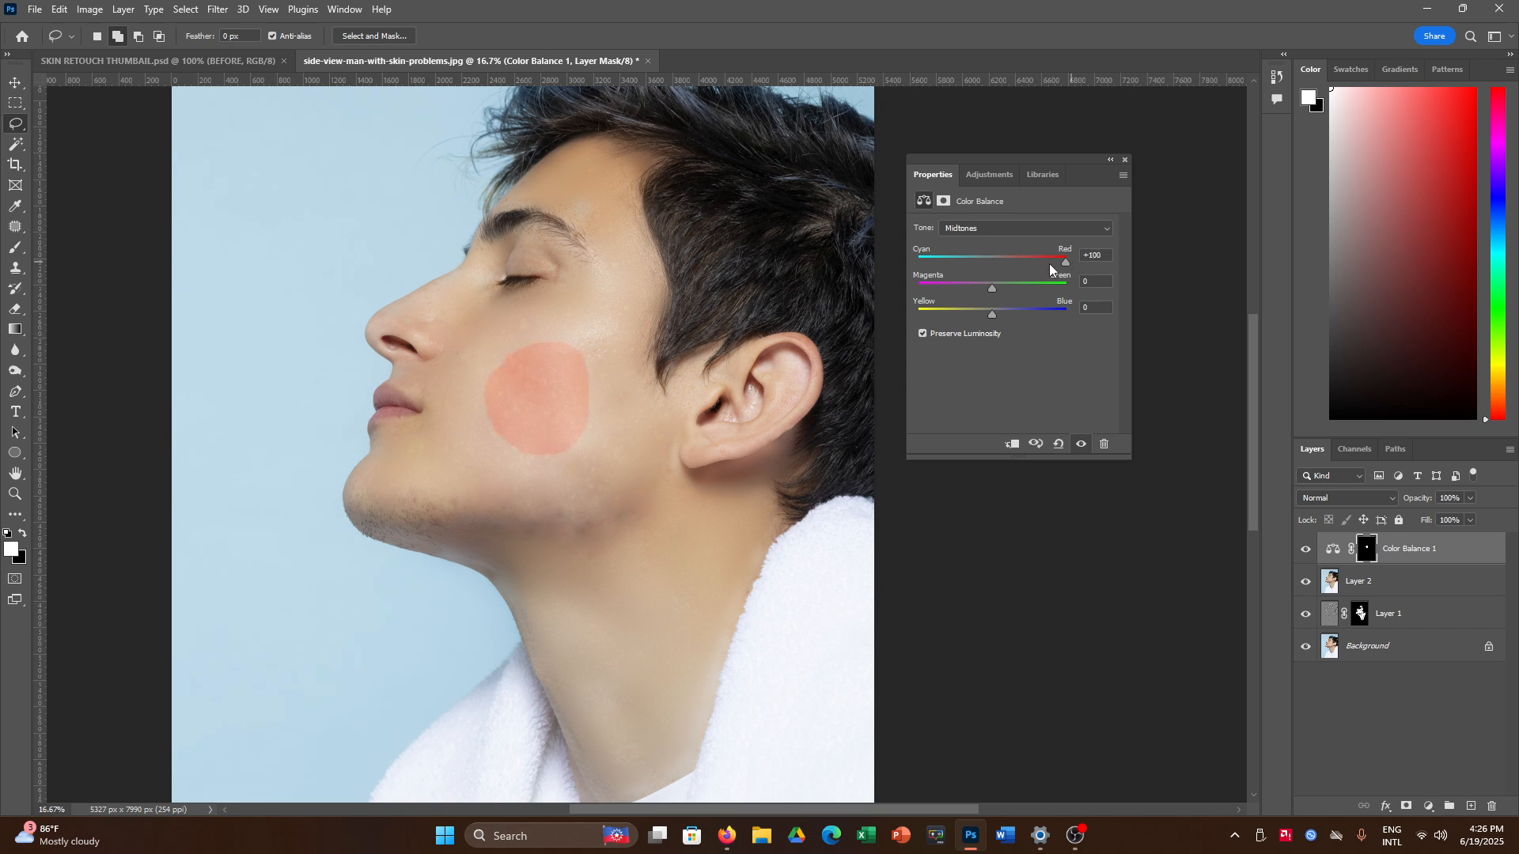
left_click_drag(985, 283, 978, 284)
left_click_drag(970, 285, 976, 294)
left_click_drag(979, 289, 988, 316)
Feather the Color Balance layer mask to slightly more than 240 px so the blush blends into the cheek, and close its properties
left_click(942, 204)
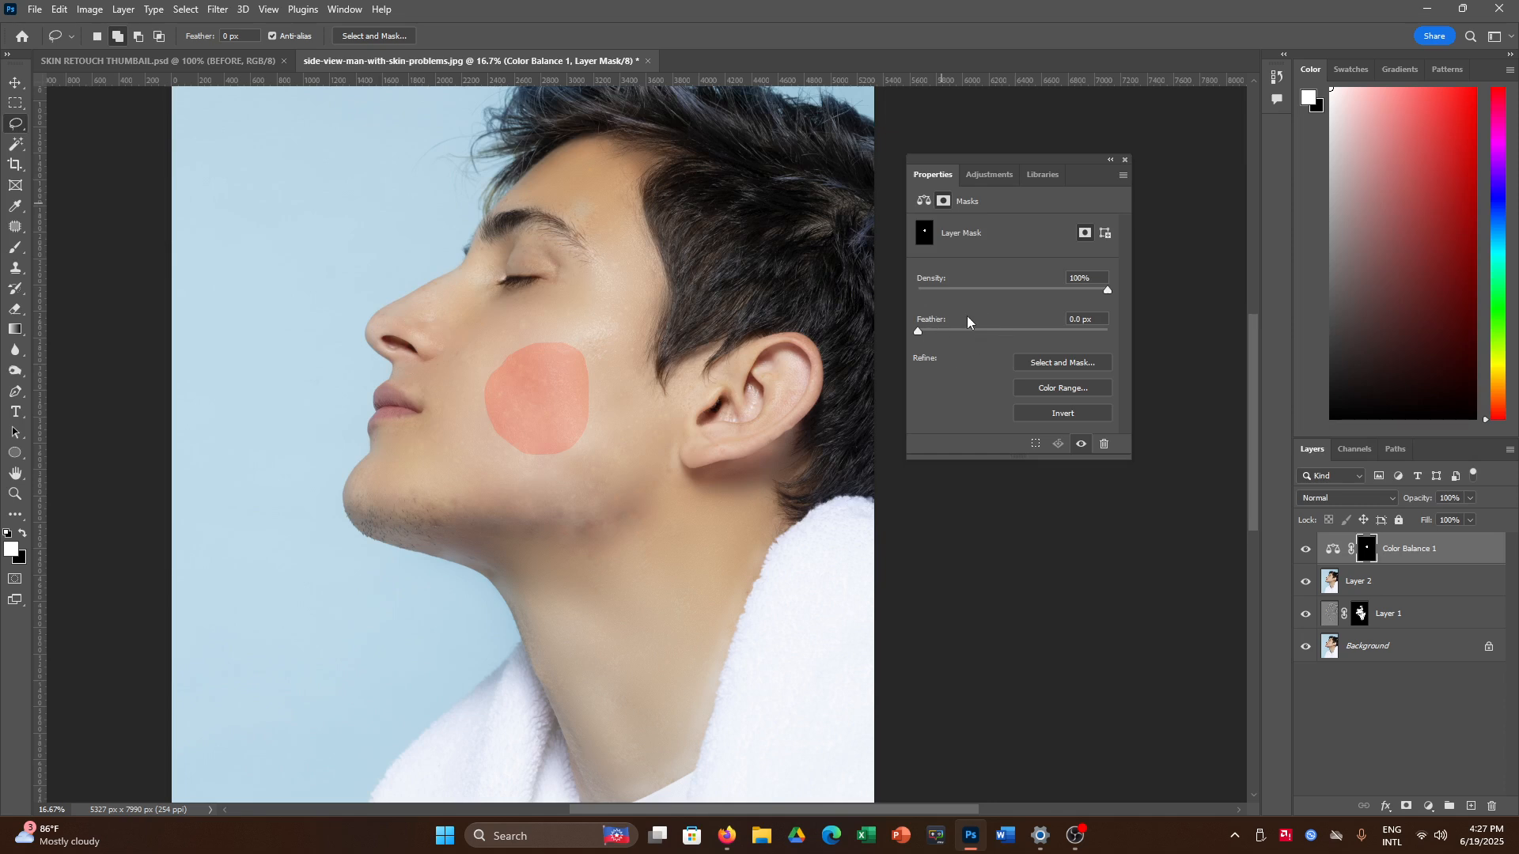
left_click_drag(920, 331, 1016, 336)
left_click_drag(1036, 330, 1087, 333)
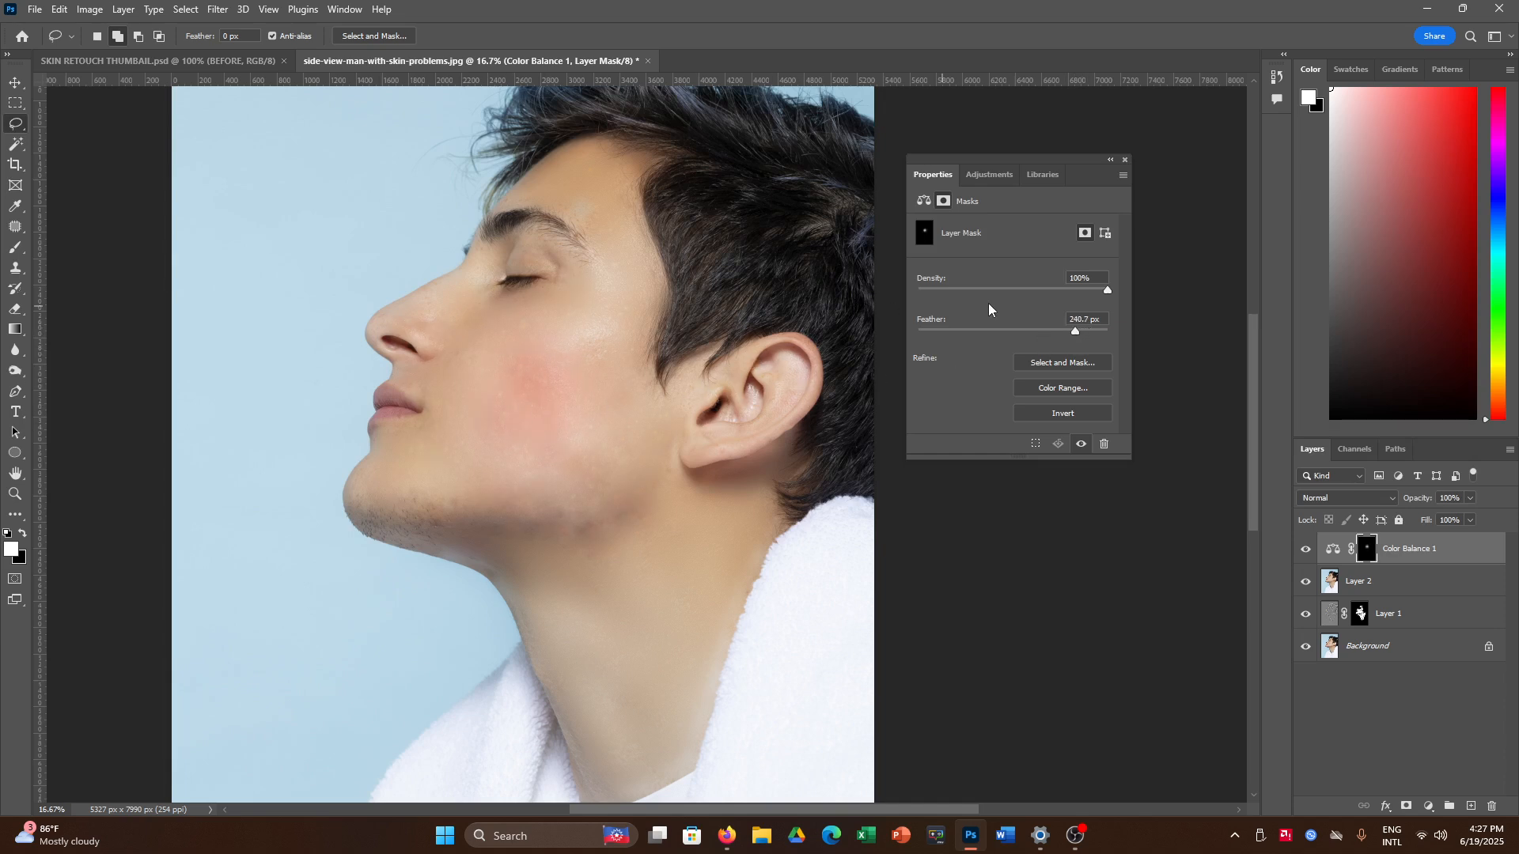
left_click_drag(1075, 336, 1082, 336)
left_click(1125, 161)
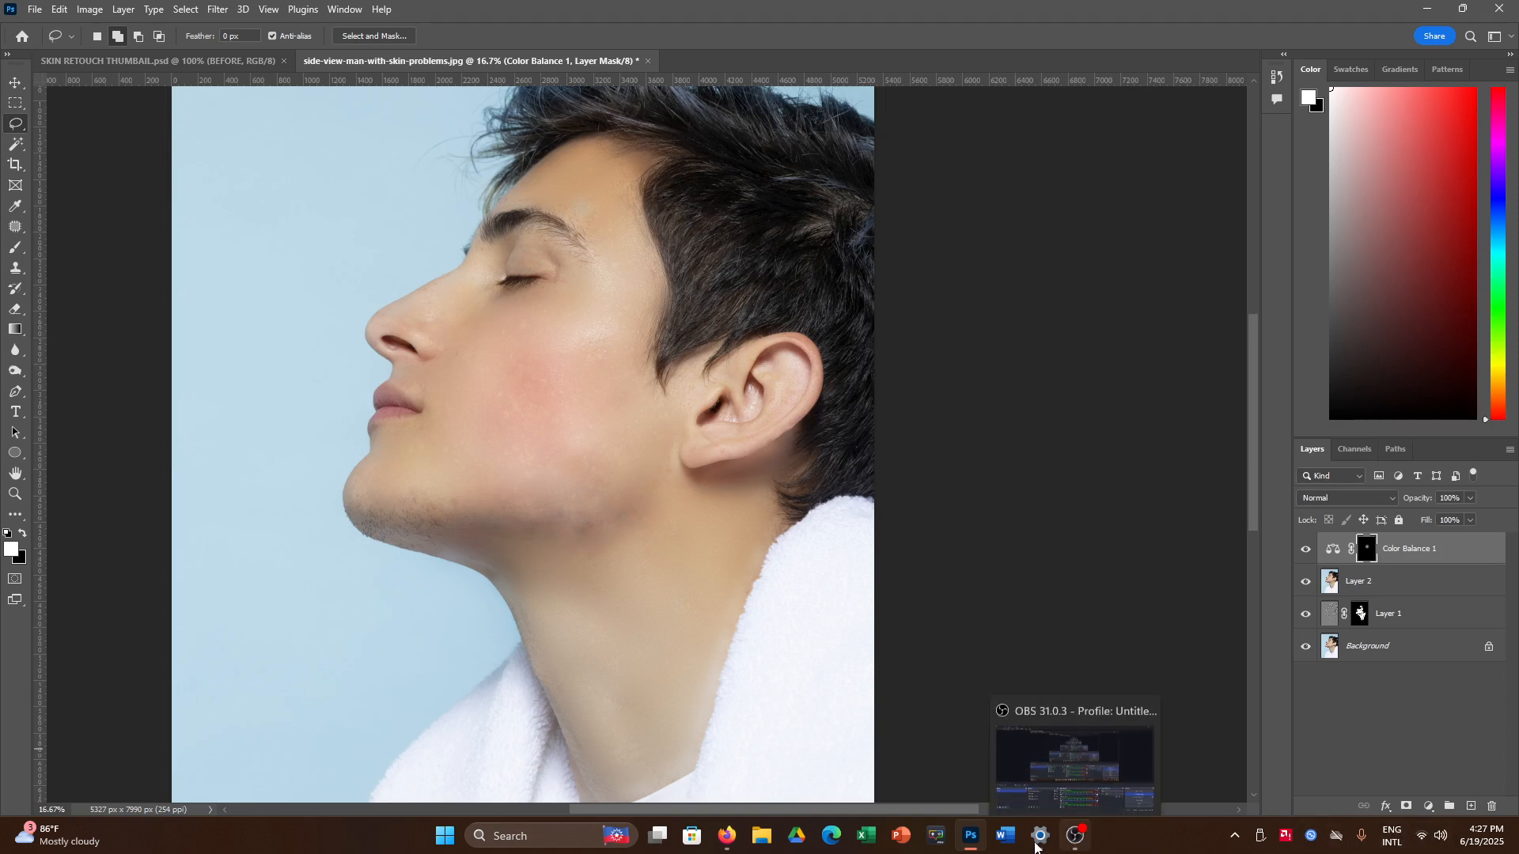